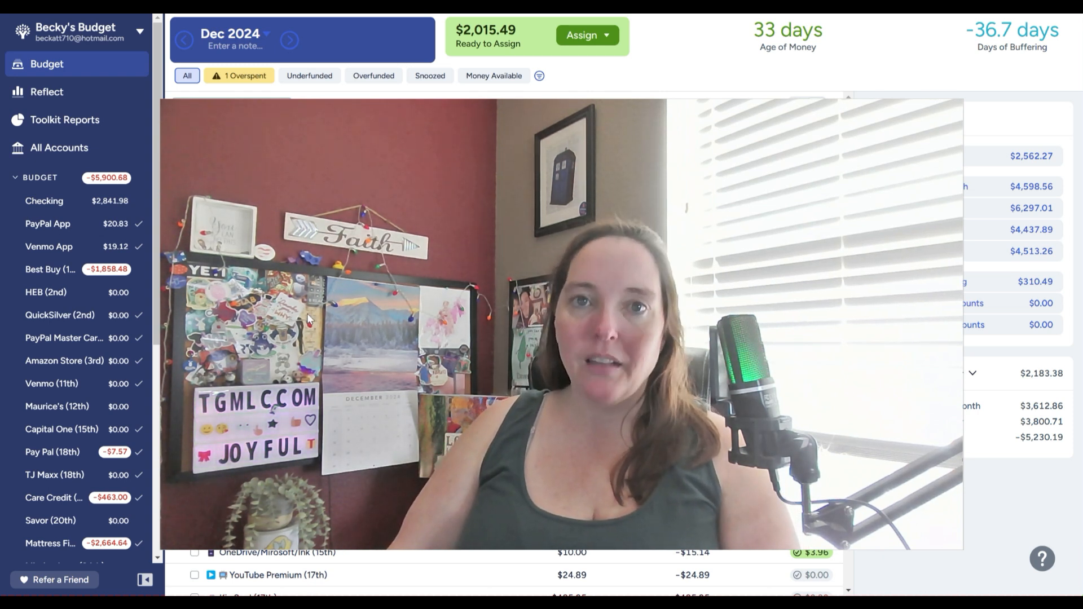
{"action": "mouse_move", "coordinate": [1024, 564]}
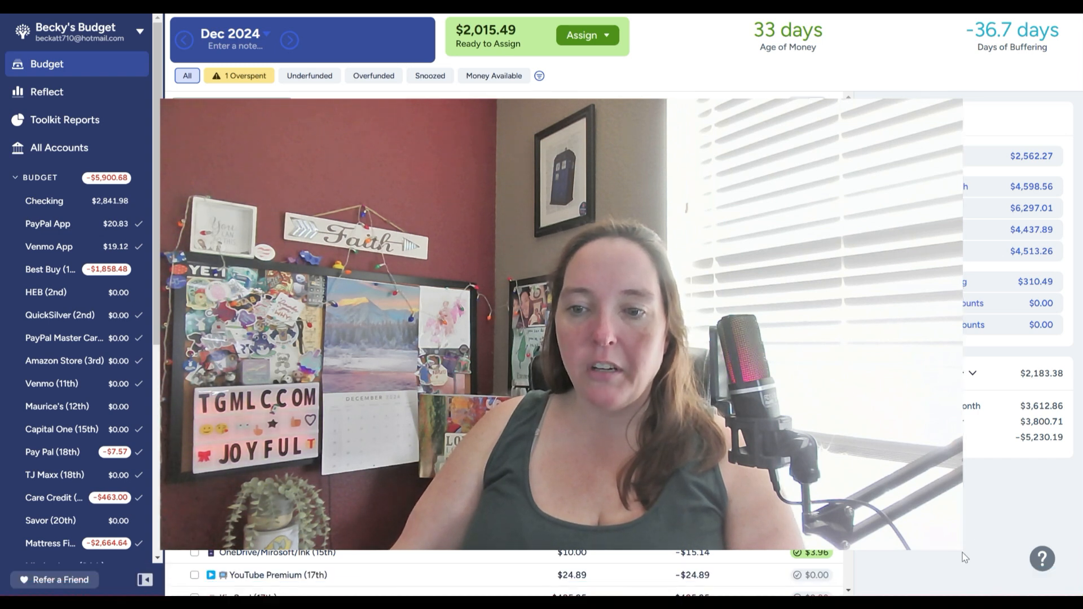
{"action": "left_click_drag", "start_coordinate": [962, 546], "coordinate": [348, 107]}
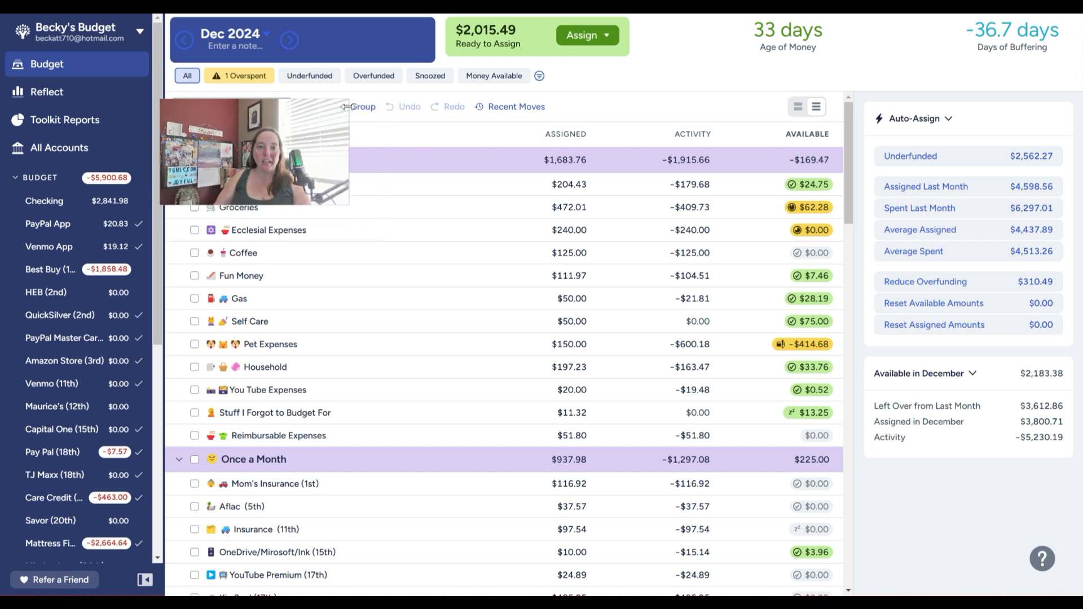
{"action": "left_click_drag", "start_coordinate": [248, 141], "coordinate": [96, 76]}
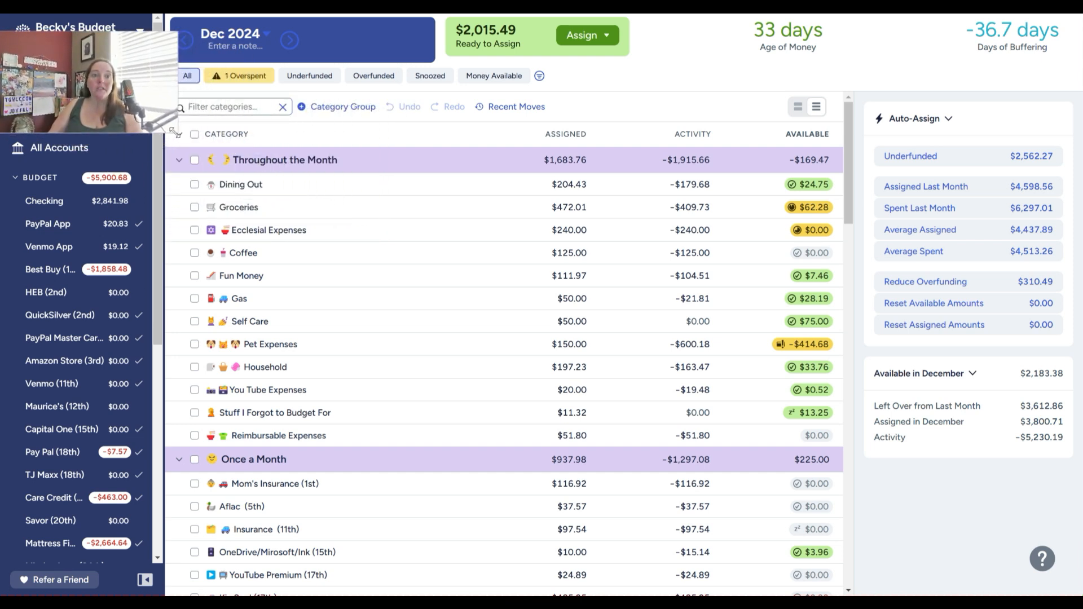
{"action": "left_click_drag", "start_coordinate": [175, 131], "coordinate": [134, 117]}
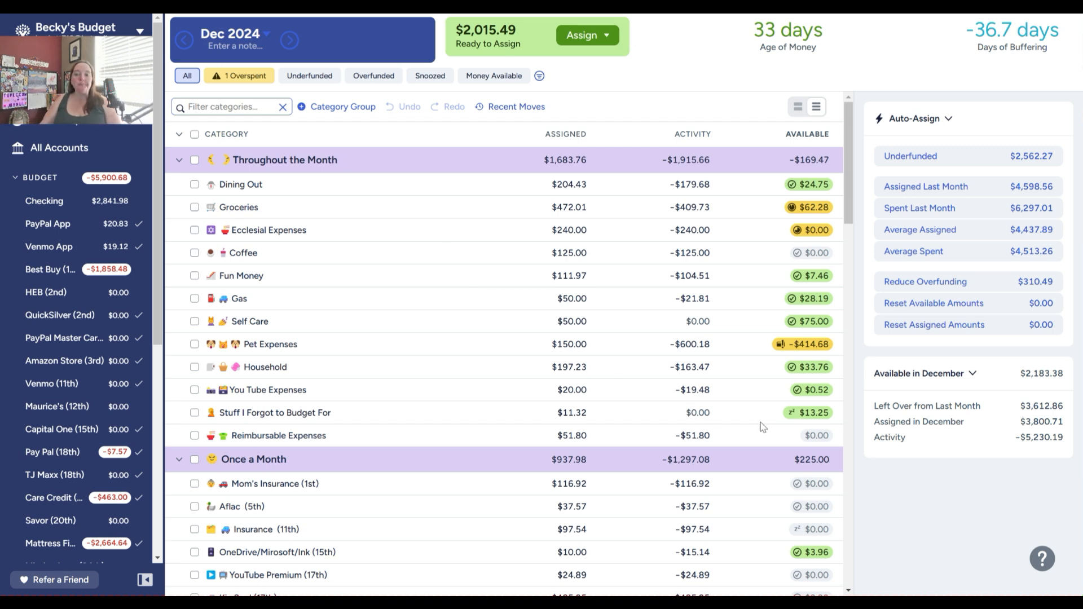
{"action": "left_click", "coordinate": [573, 208]}
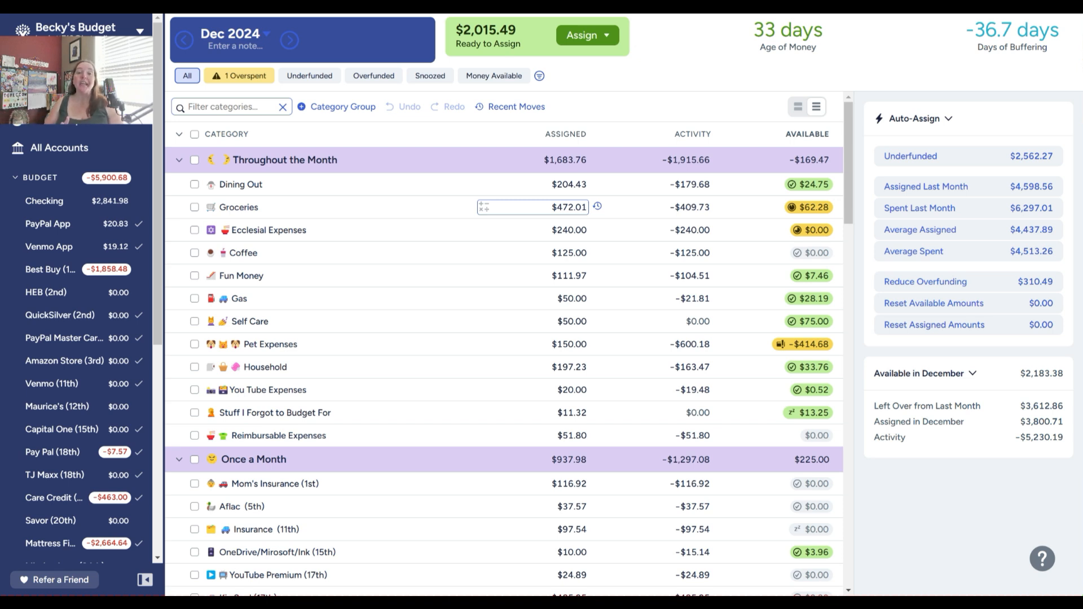
{"action": "key", "text": "Escape"}
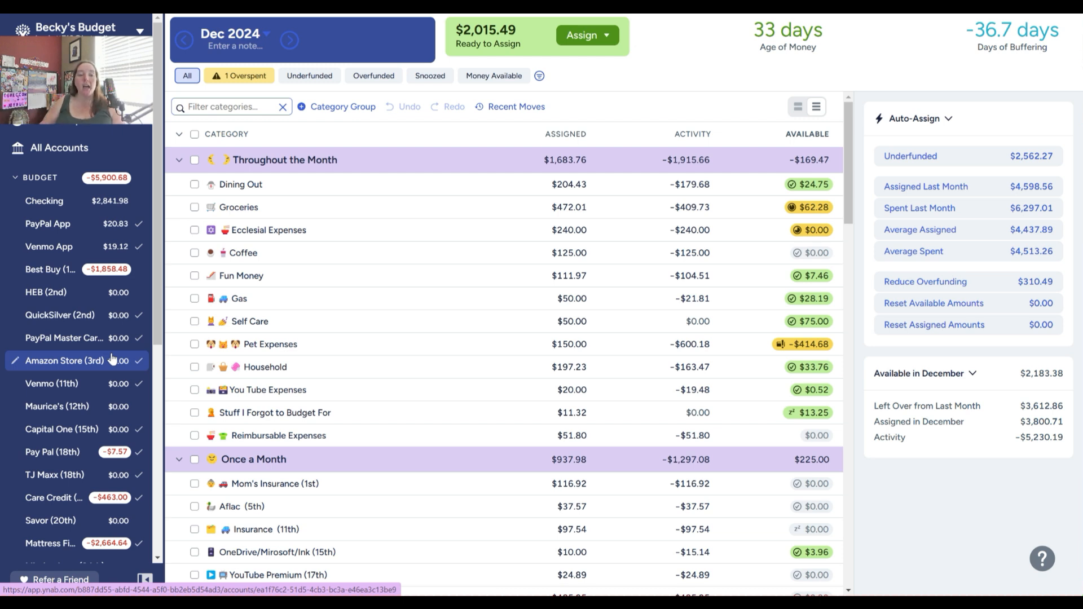
Set the December 2024 assigned amount for Dining Out to $254.43 and add $125 to the Groceries assignment
{"action": "left_click", "coordinate": [571, 184]}
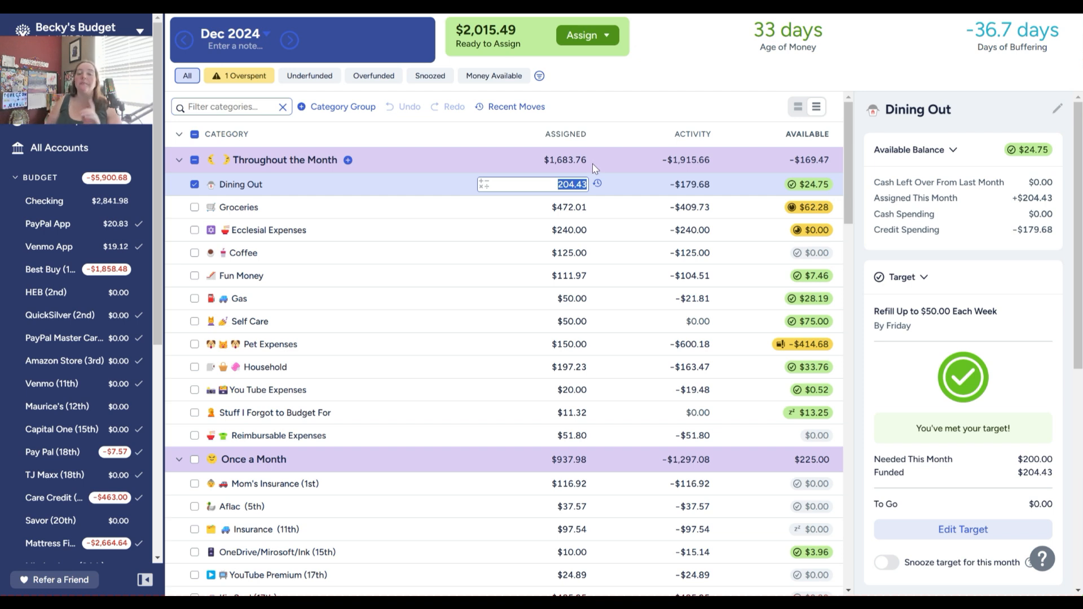
{"action": "type", "text": "254.43"}
{"action": "key", "text": "Return"}
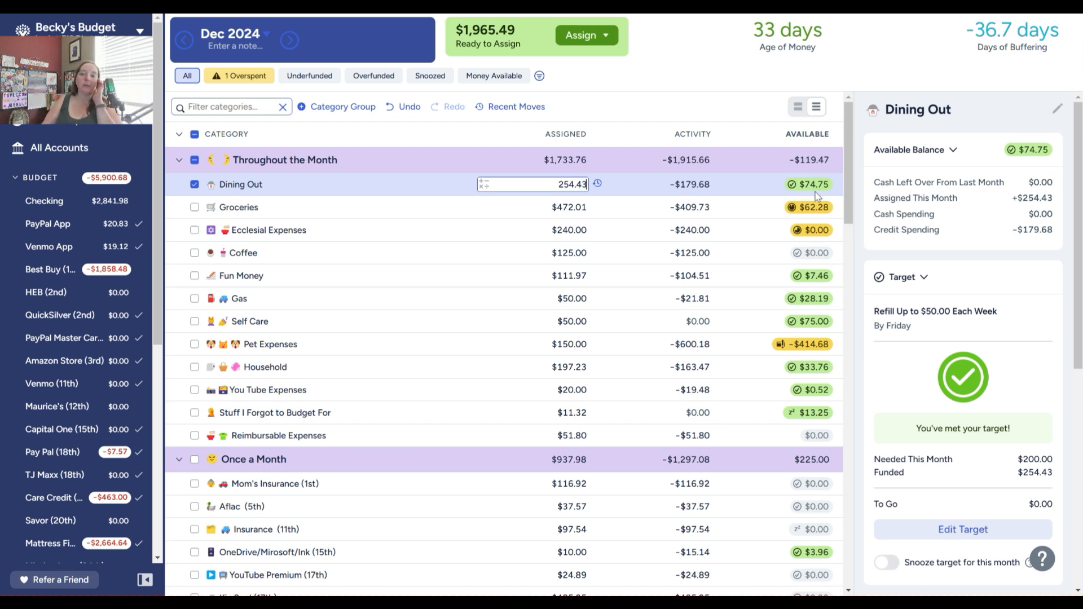
{"action": "left_click", "coordinate": [554, 199]}
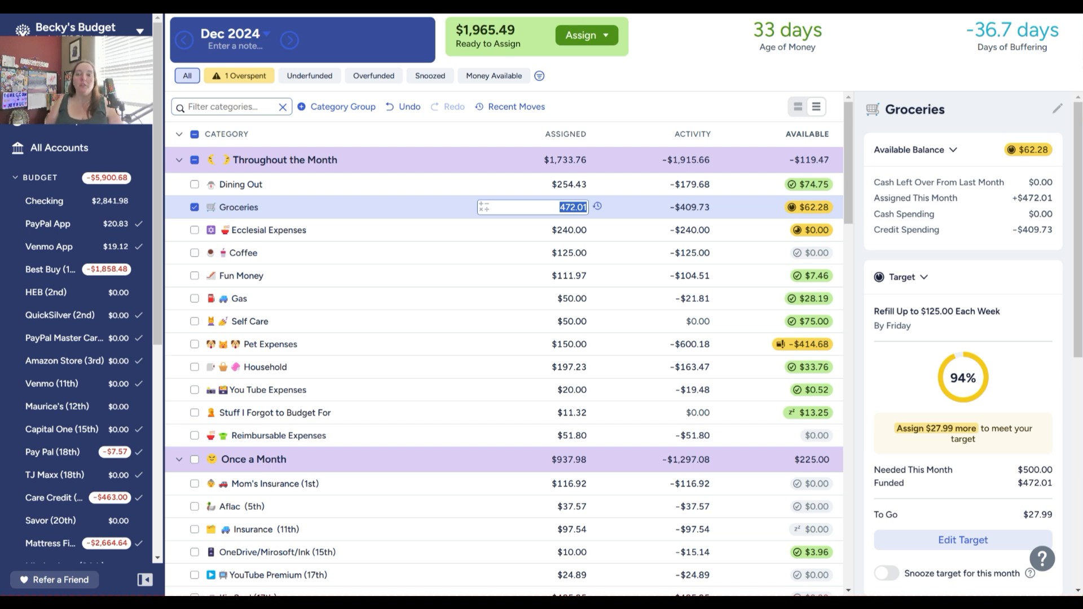
{"action": "type", "text": "+125"}
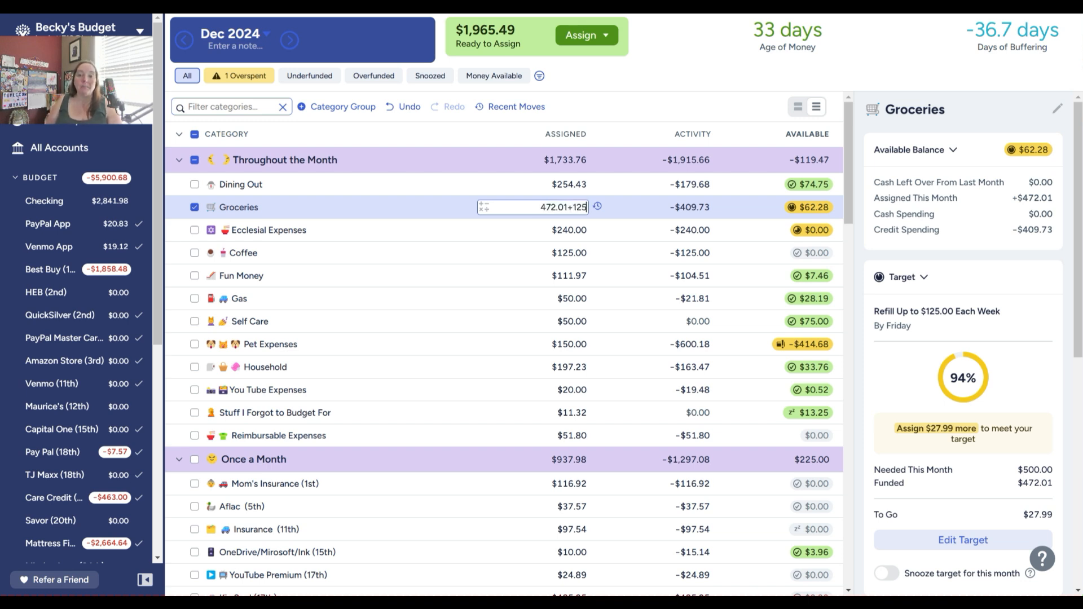
{"action": "key", "text": "Return"}
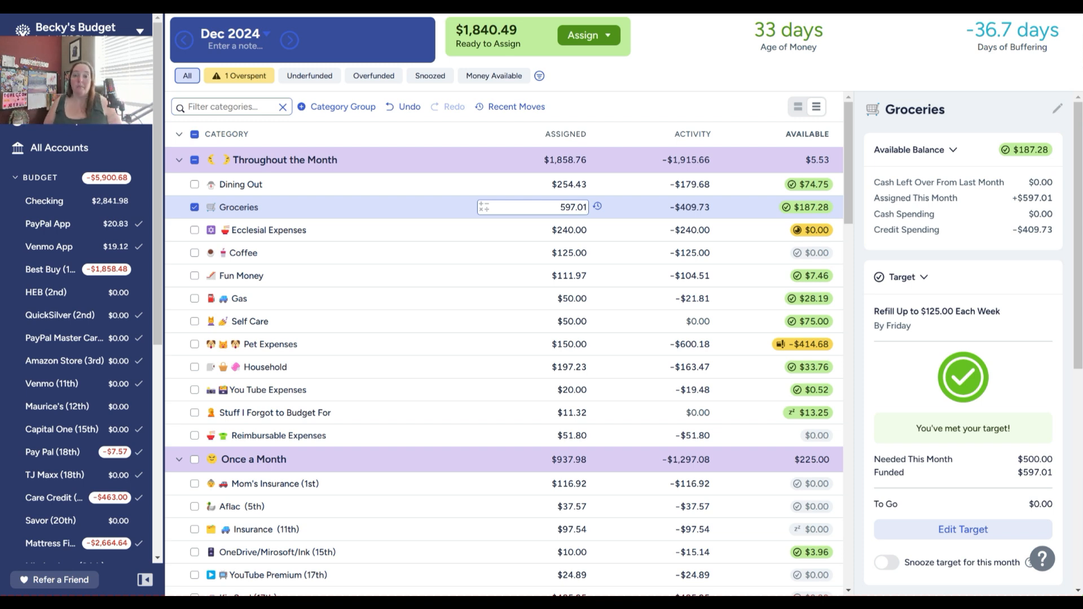
Set the December assigned amount for Ecclesial Expenses to $320 and add $15 to the Fun Money assignment
{"action": "key", "text": "Return"}
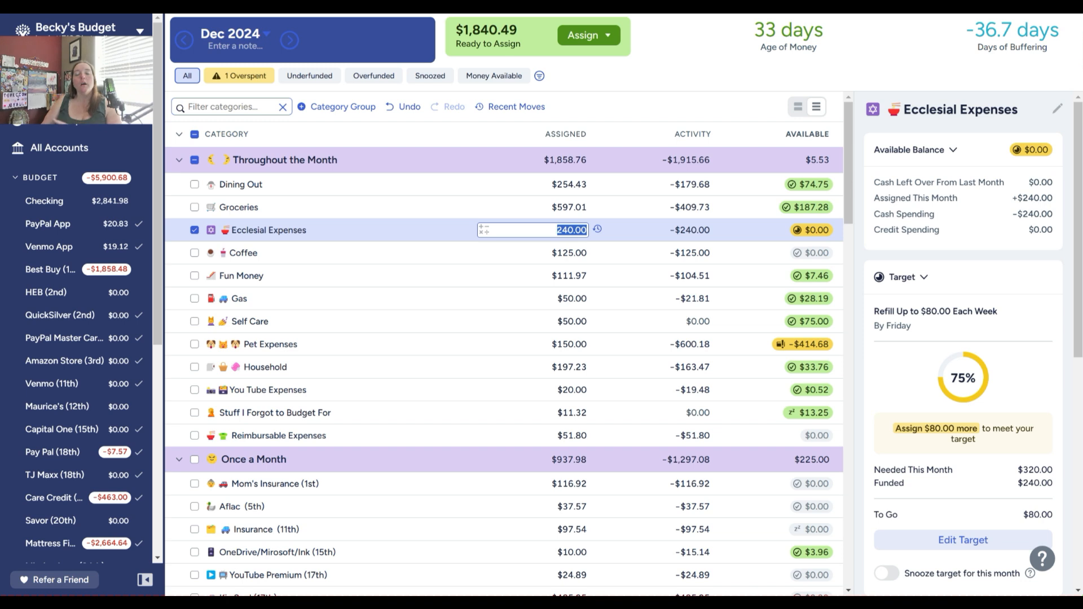
{"action": "type", "text": "320"}
{"action": "key", "text": "Return"}
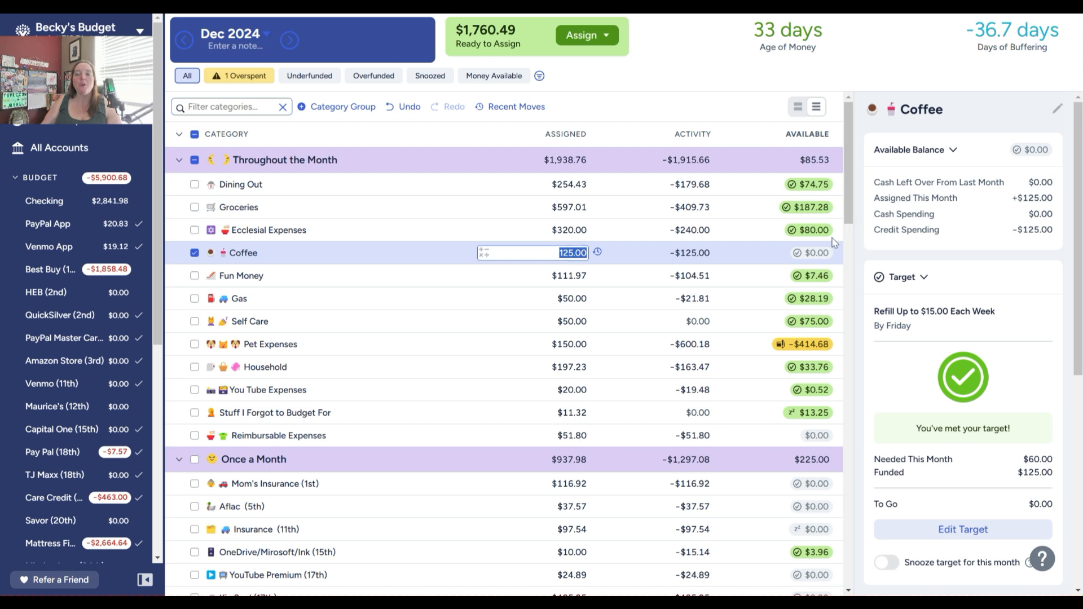
{"action": "mouse_move", "coordinate": [821, 238]}
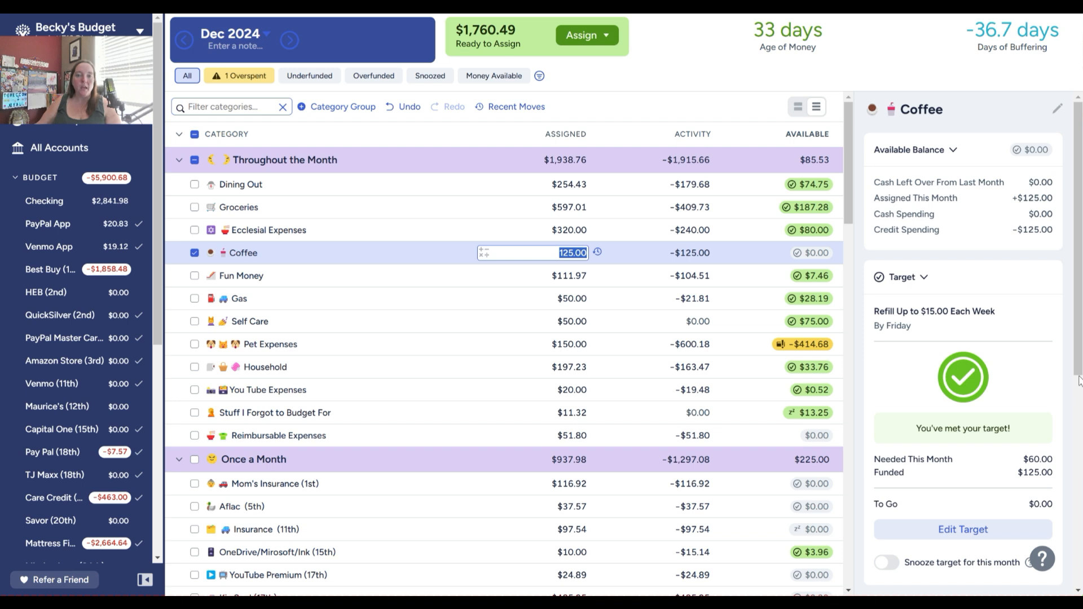
{"action": "left_click", "coordinate": [576, 276]}
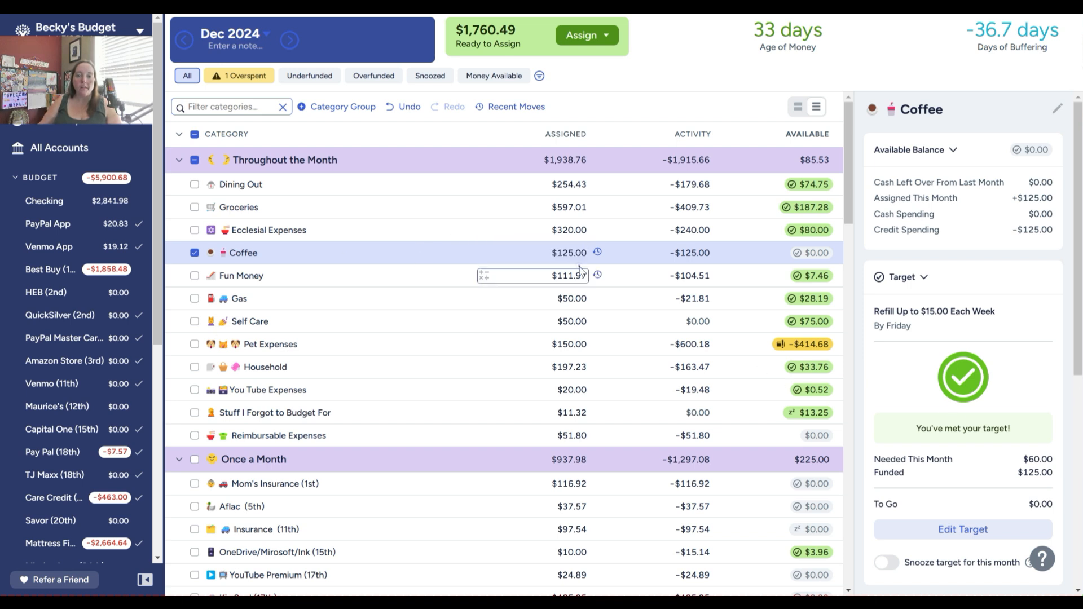
{"action": "type", "text": "+15"}
{"action": "key", "text": "Return"}
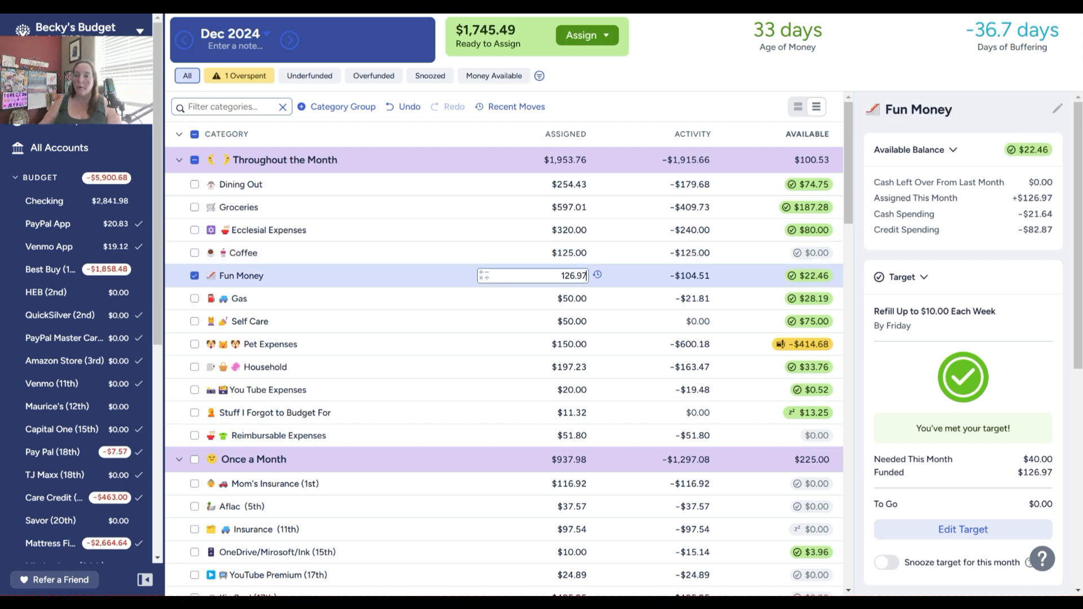
Cover the credit overspending in Pet Expenses by adding $414.68 to its December assigned amount
{"action": "left_click", "coordinate": [599, 307]}
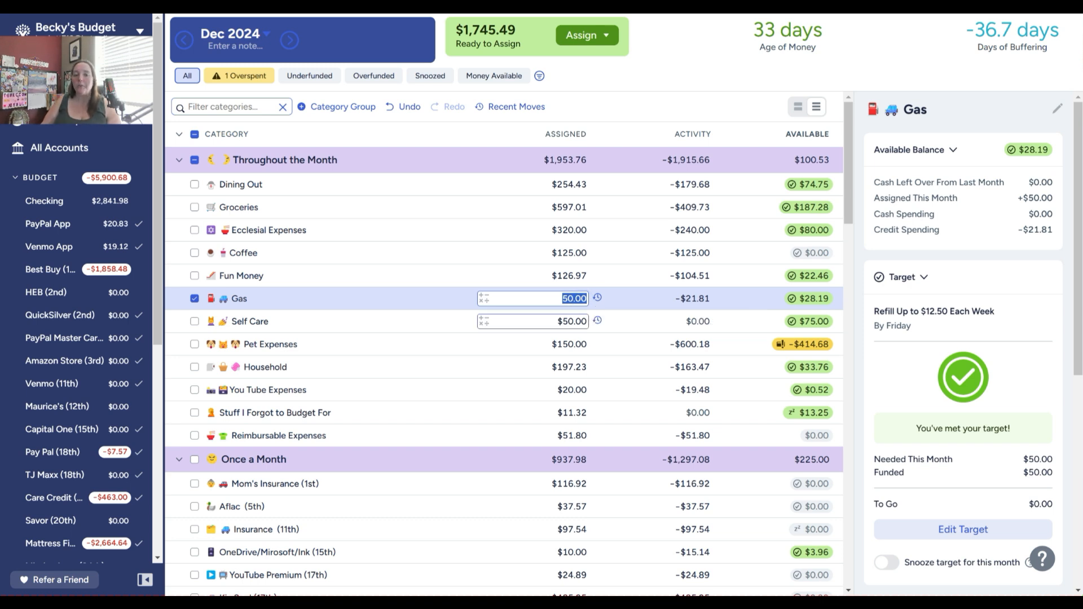
{"action": "left_click", "coordinate": [564, 321]}
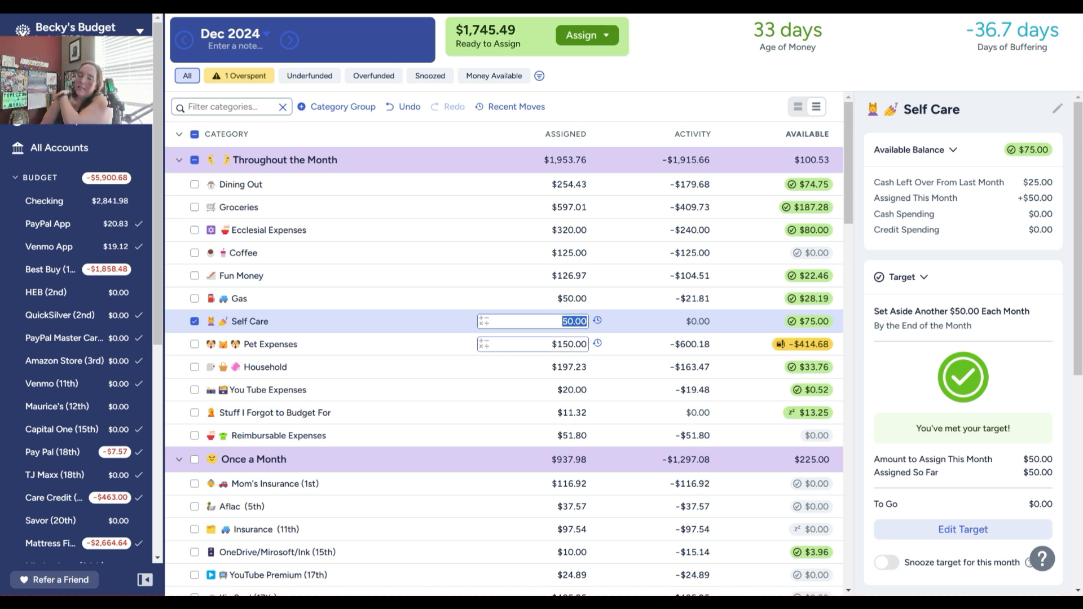
{"action": "left_click", "coordinate": [576, 338]}
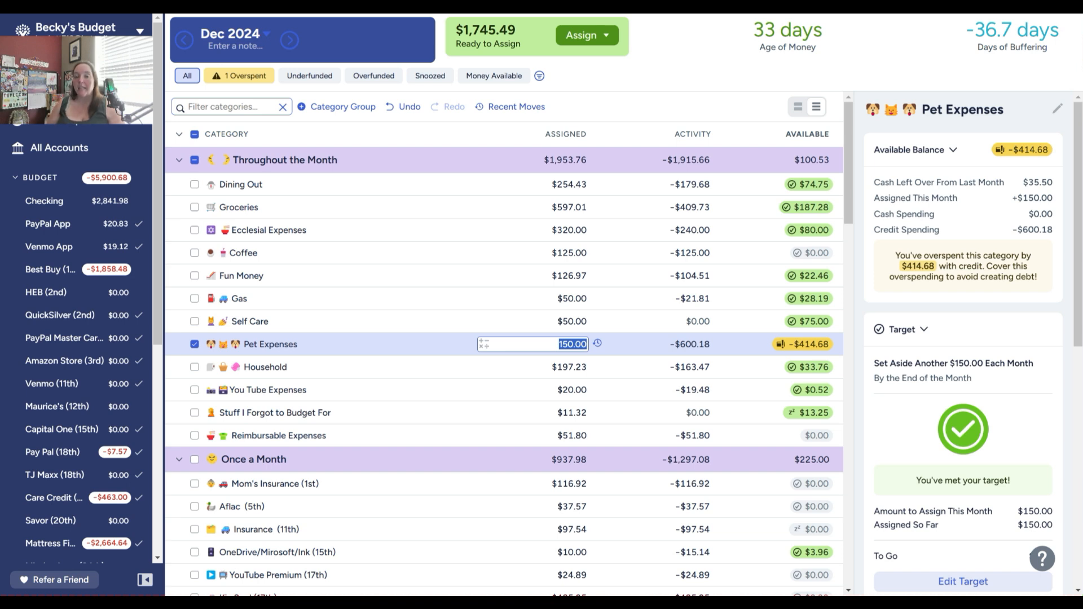
{"action": "type", "text": "+414.68"}
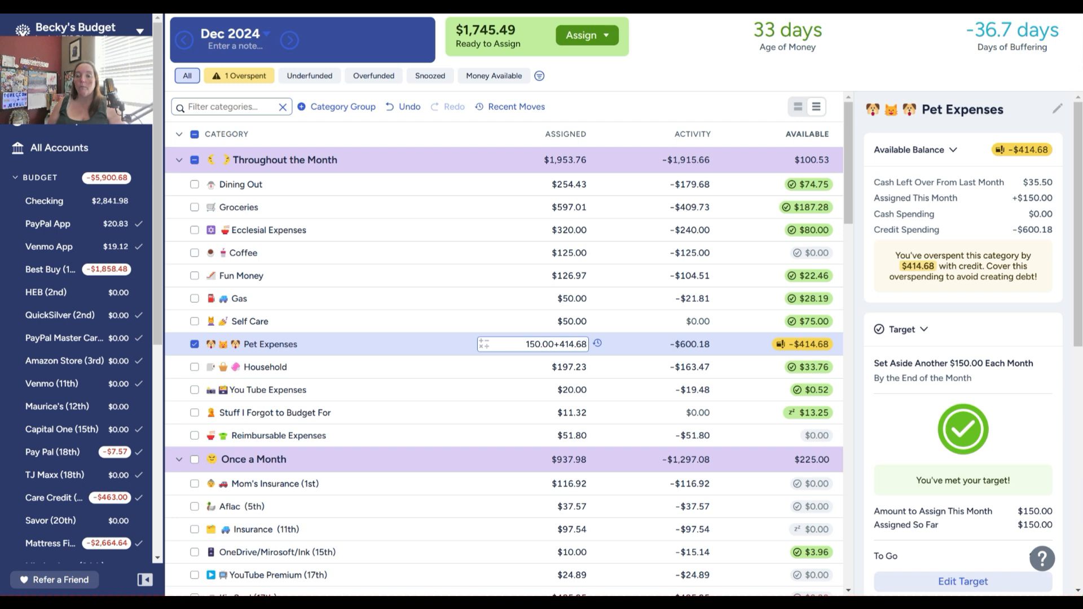
{"action": "key", "text": "Return"}
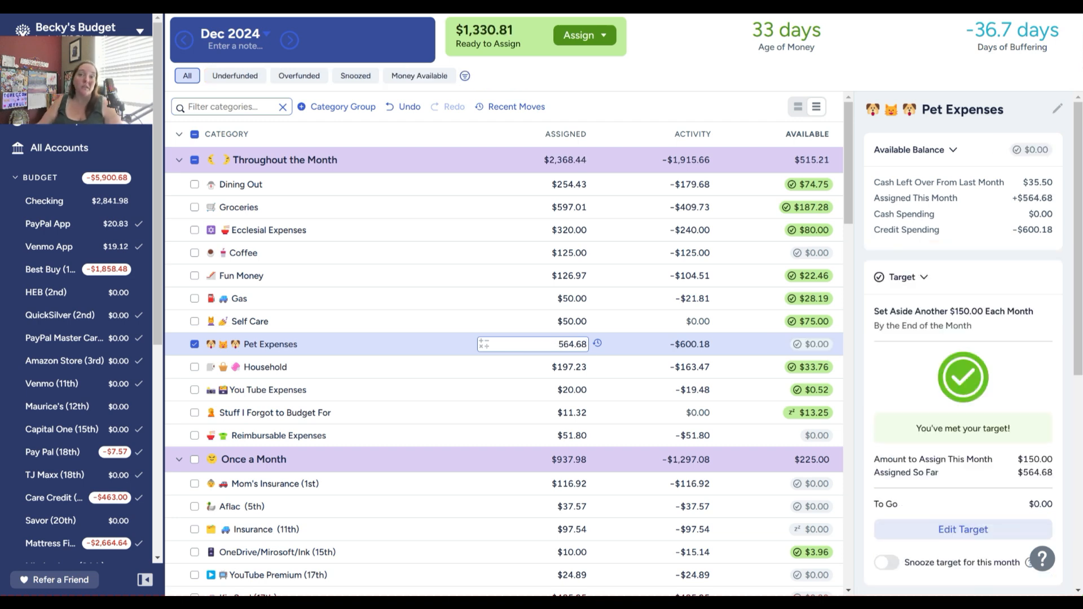
Try adding $150 to the December assigned amount for Household and undo that change
{"action": "left_click", "coordinate": [639, 364]}
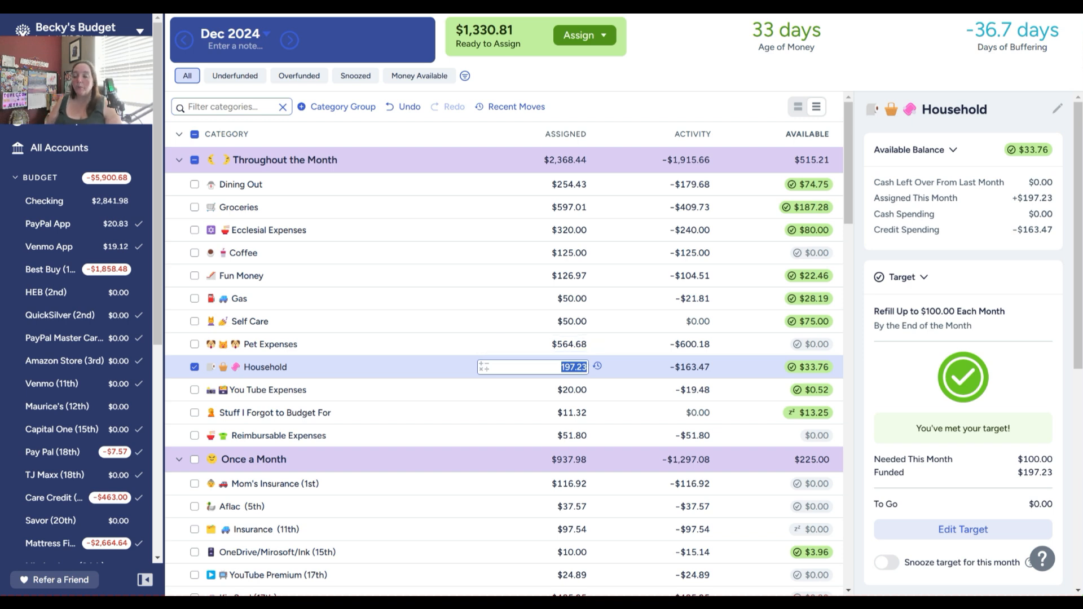
{"action": "key", "text": "End"}
{"action": "type", "text": "+150"}
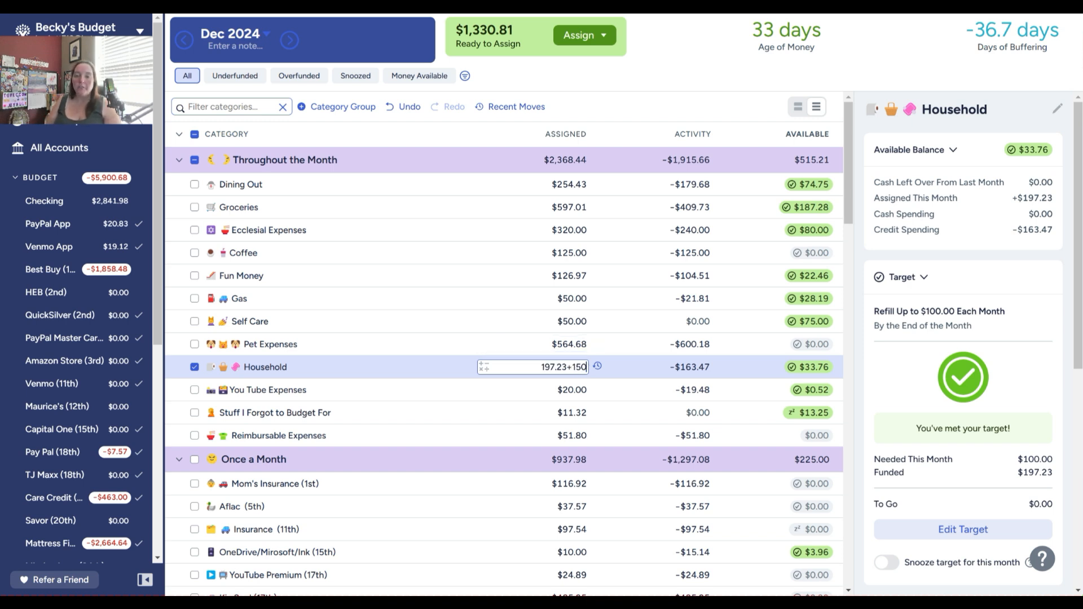
{"action": "key", "text": "Return"}
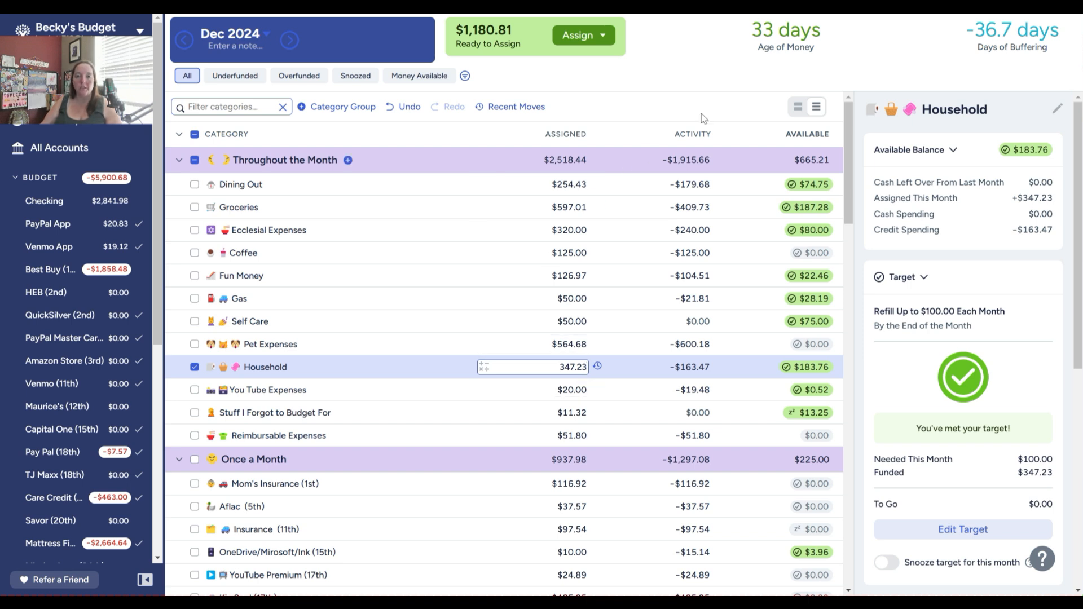
{"action": "left_click", "coordinate": [408, 107]}
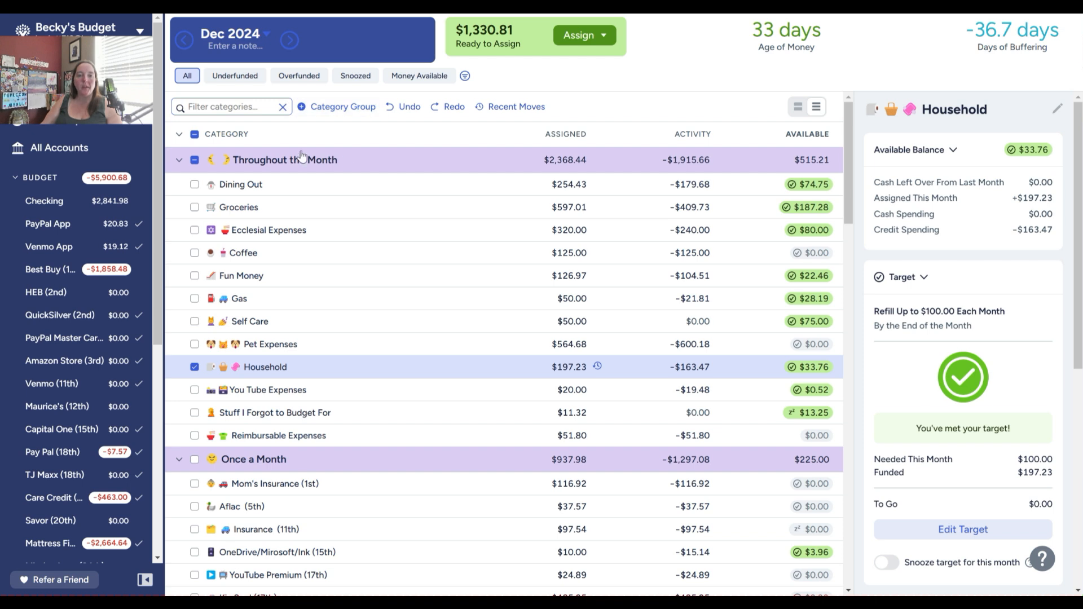
In the January 2025 budget, assign $150 to Household and $19.48 to You Tube Expenses
{"action": "left_click", "coordinate": [291, 41]}
{"action": "left_click", "coordinate": [571, 367]}
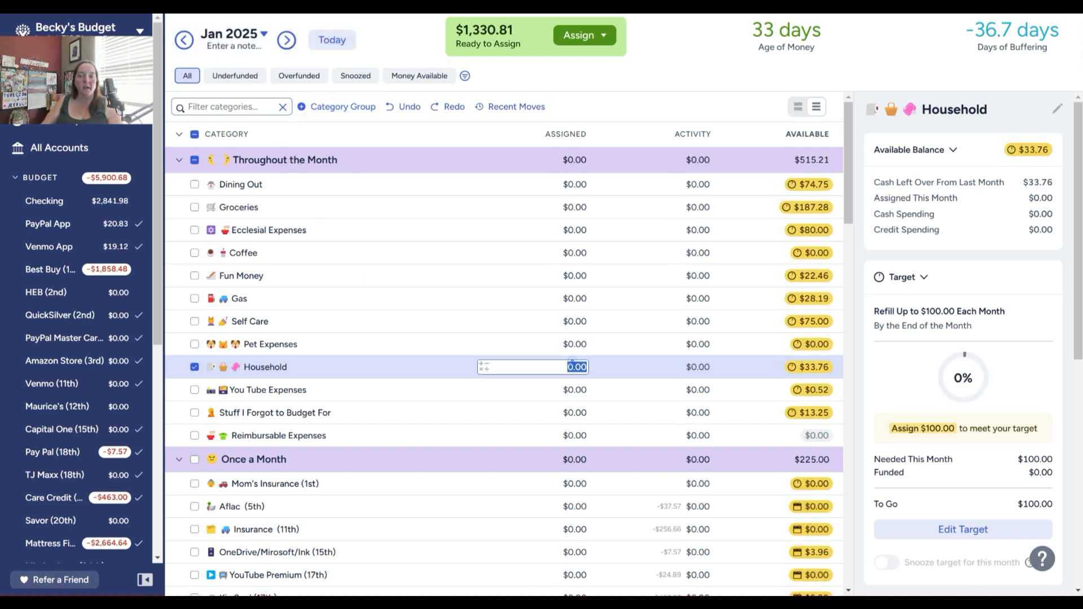
{"action": "type", "text": "150"}
{"action": "key", "text": "Return"}
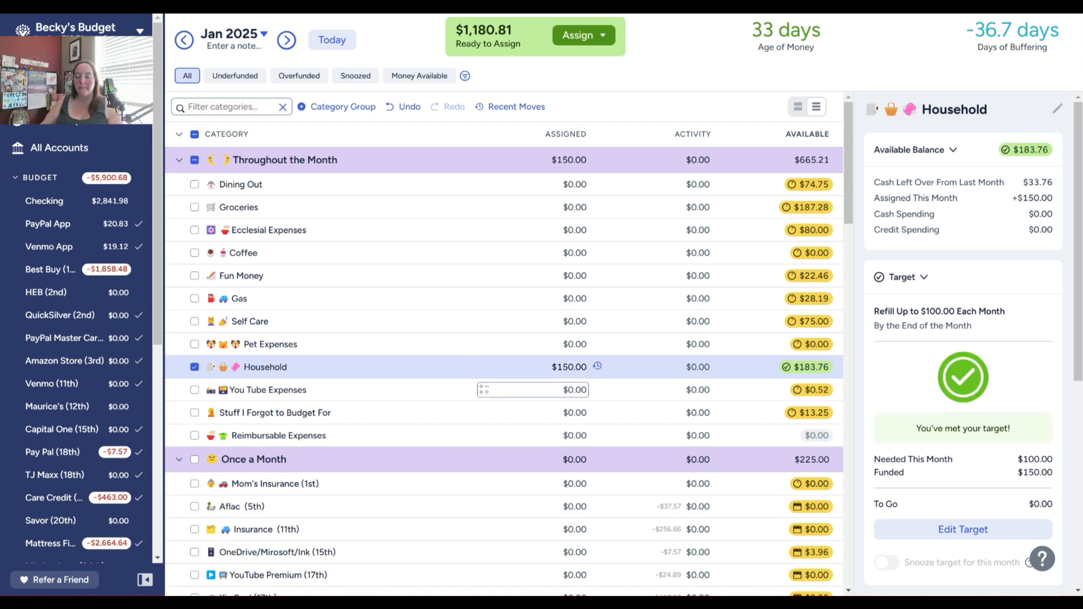
{"action": "left_click", "coordinate": [572, 390]}
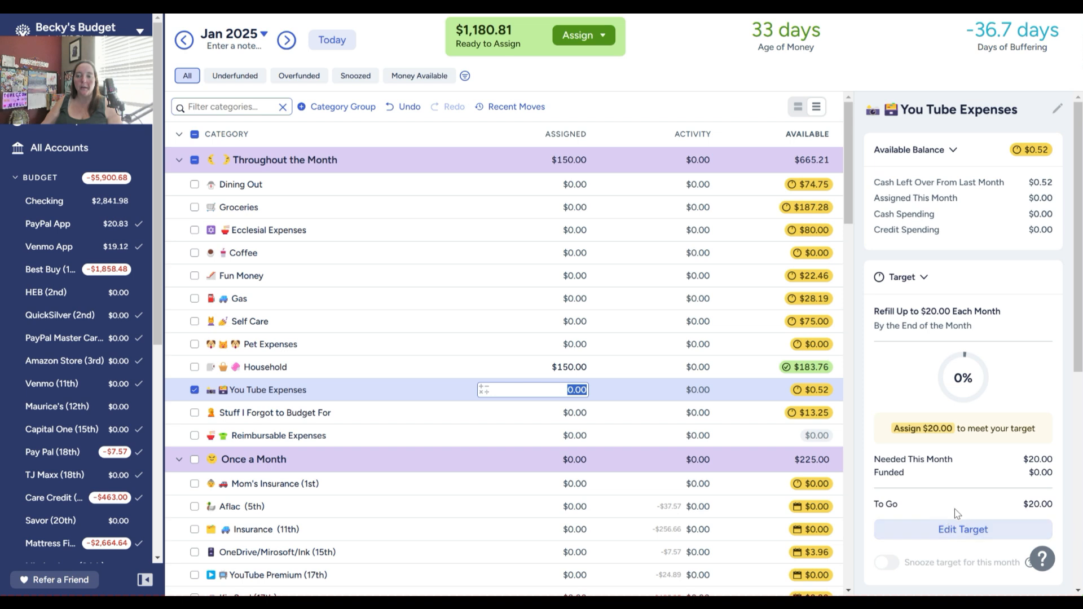
{"action": "scroll", "coordinate": [952, 508], "scroll_direction": "down", "scroll_amount": 2}
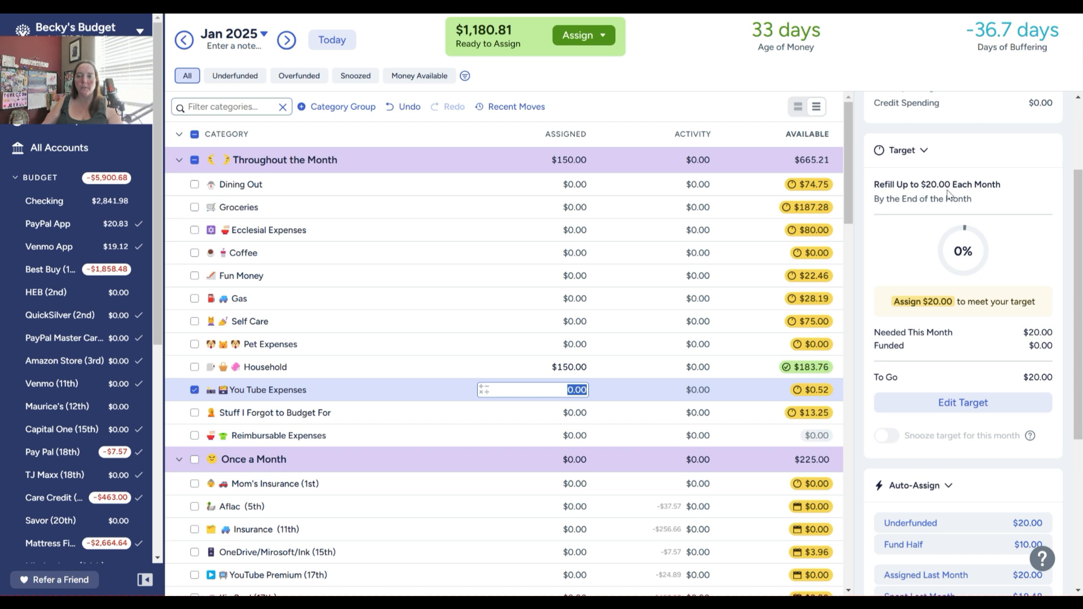
{"action": "type", "text": "19.48"}
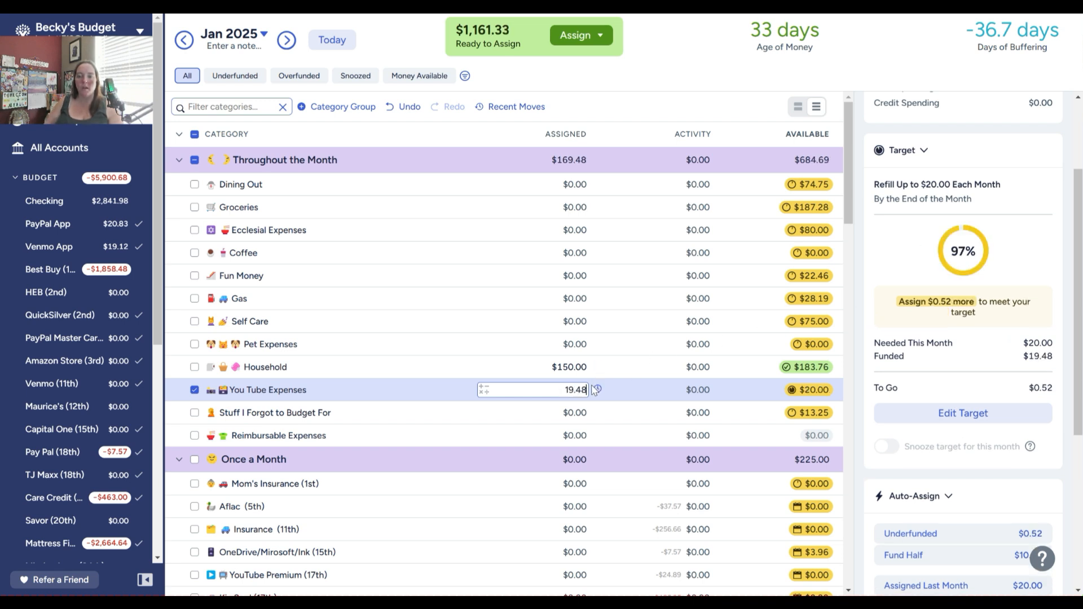
{"action": "left_click", "coordinate": [685, 74]}
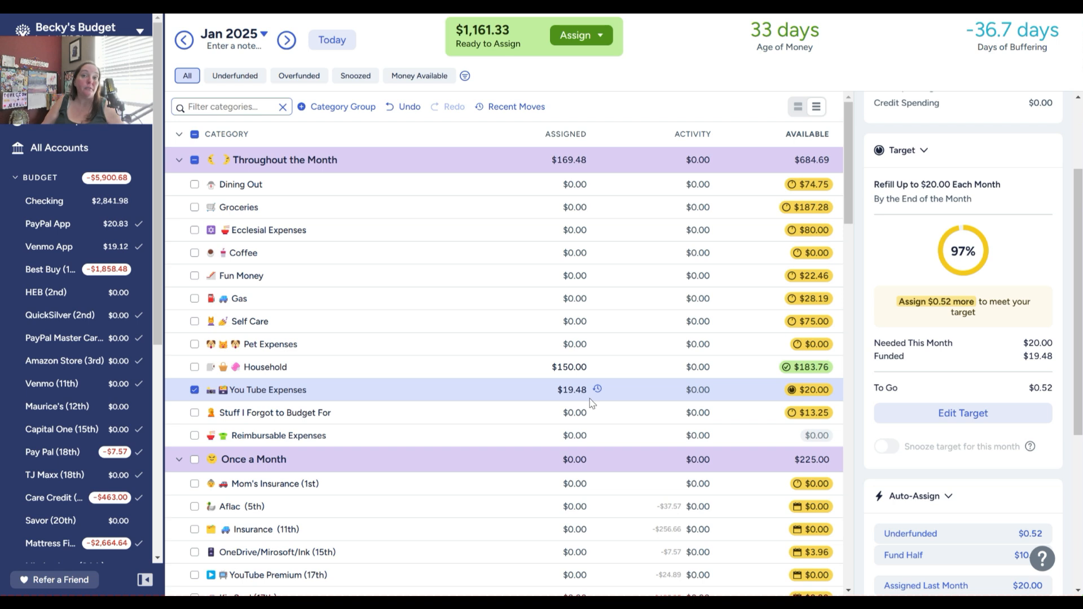
Assign $40 to Stuff I Forgot to Budget For in January 2025 and return to the December 2024 budget
{"action": "left_click", "coordinate": [567, 390]}
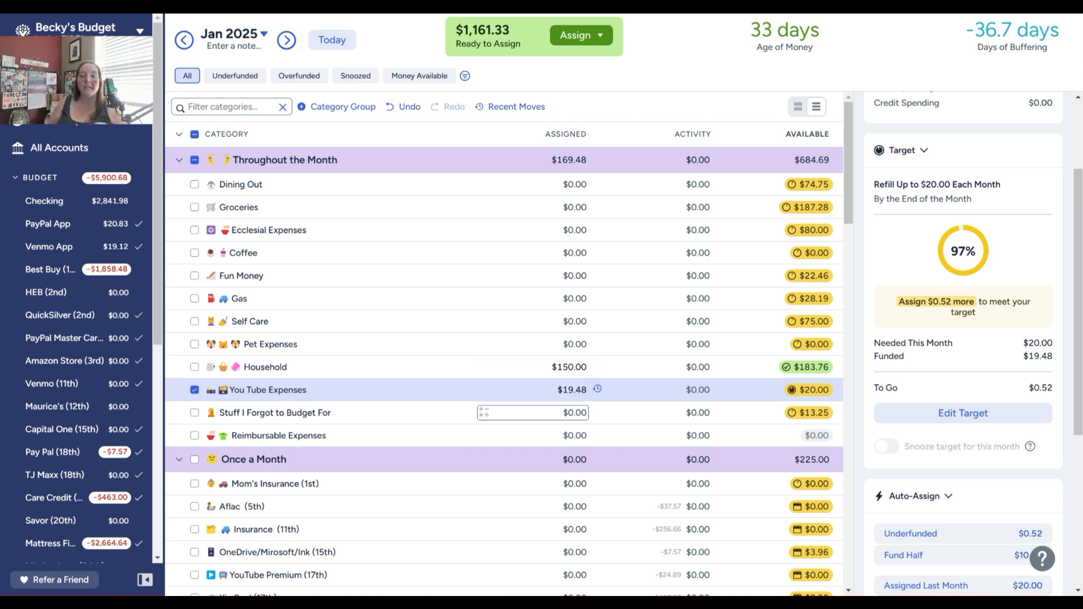
{"action": "left_click", "coordinate": [567, 413]}
{"action": "type", "text": "+40"}
{"action": "key", "text": "Return"}
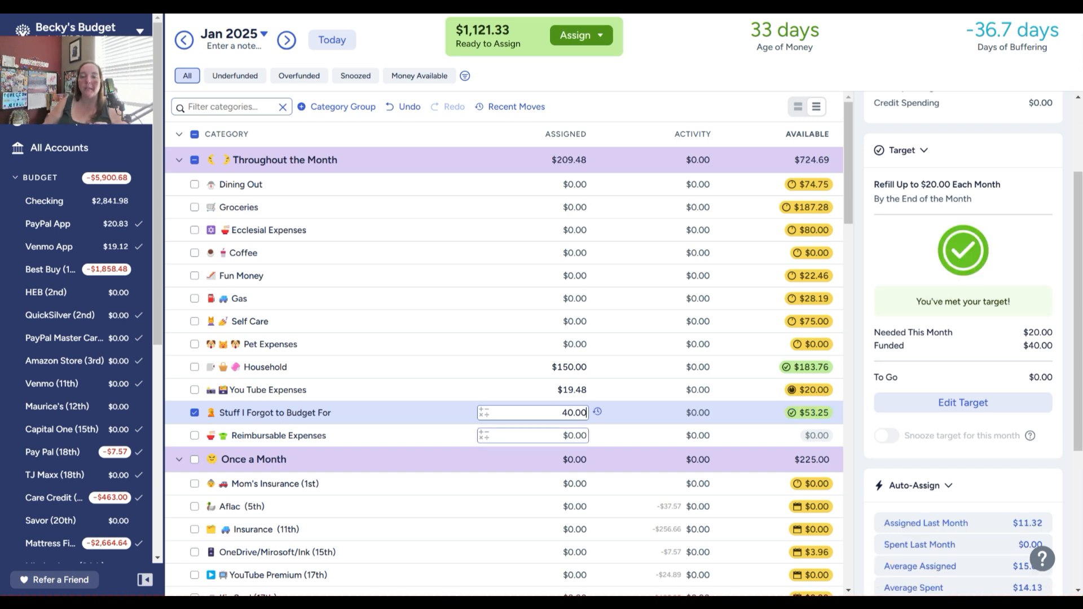
{"action": "left_click", "coordinate": [687, 102]}
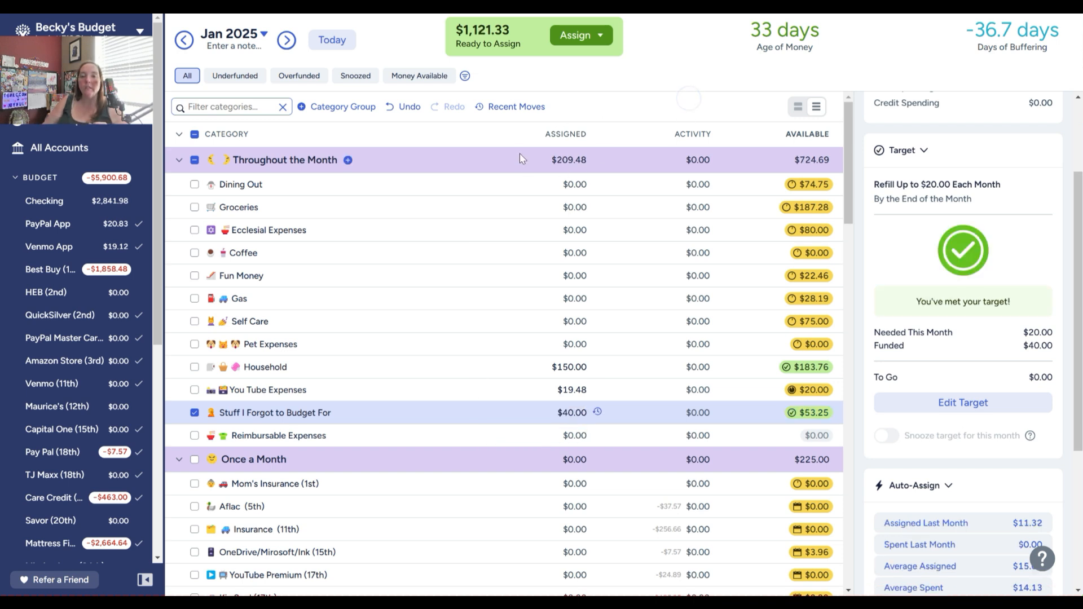
{"action": "left_click", "coordinate": [184, 40]}
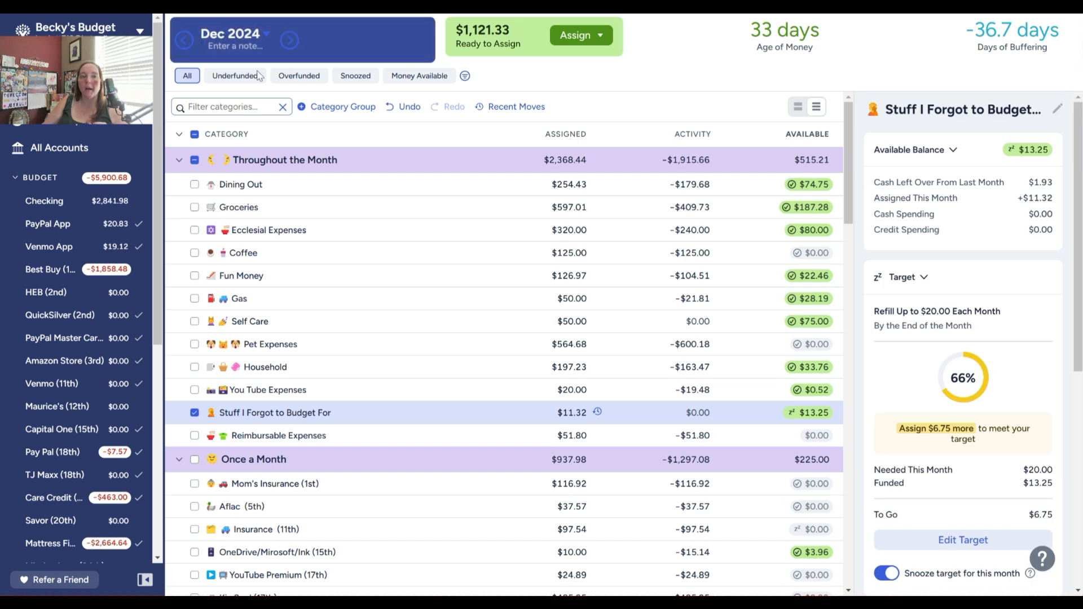
In the December 2024 budget, assign $101.48 to Water (27th) and $83.13 to Rent/Phone/Propane/Electric (EOM)
{"action": "scroll", "coordinate": [742, 251], "scroll_direction": "down", "scroll_amount": 3}
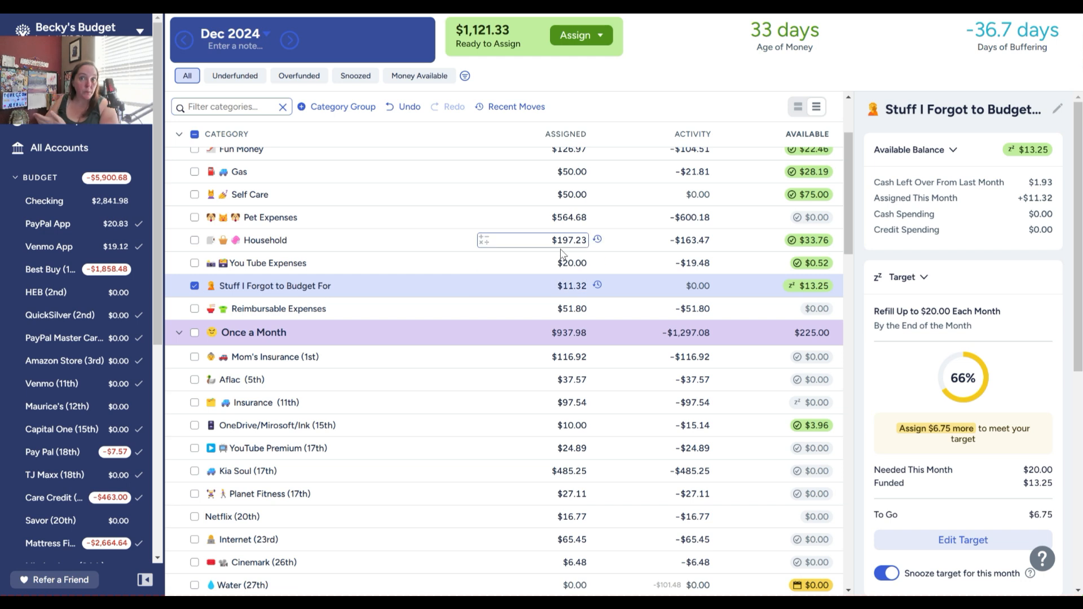
{"action": "scroll", "coordinate": [532, 373], "scroll_direction": "down", "scroll_amount": 1}
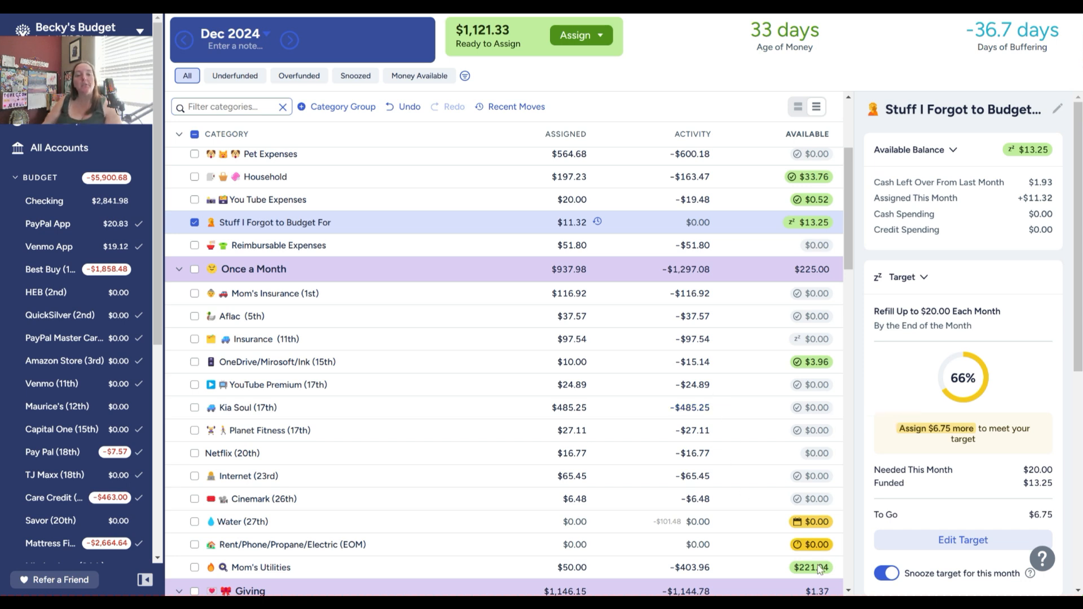
{"action": "left_click", "coordinate": [542, 522]}
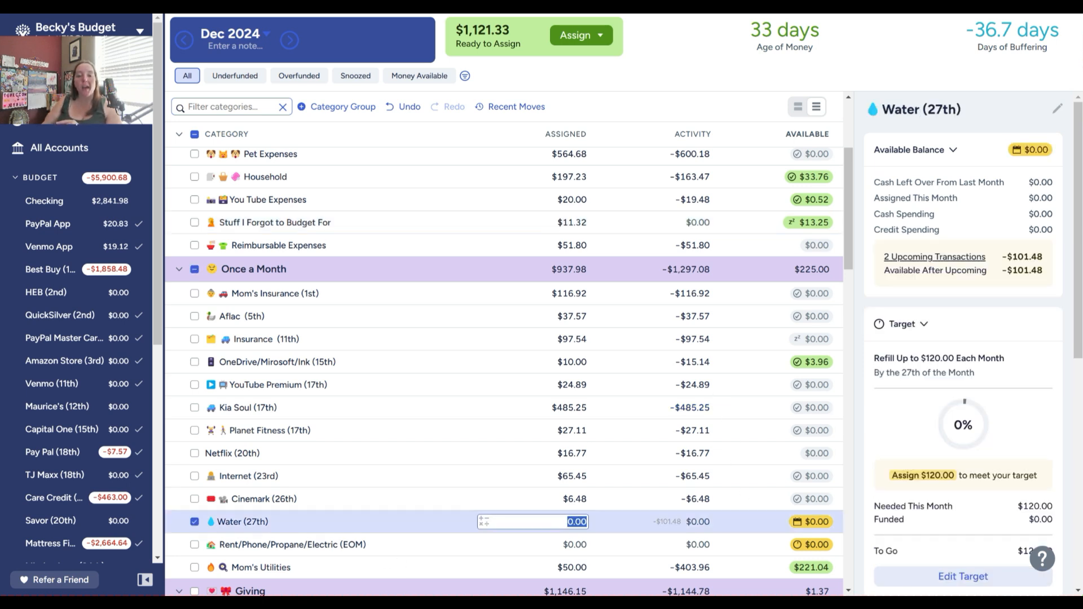
{"action": "type", "text": "101.48"}
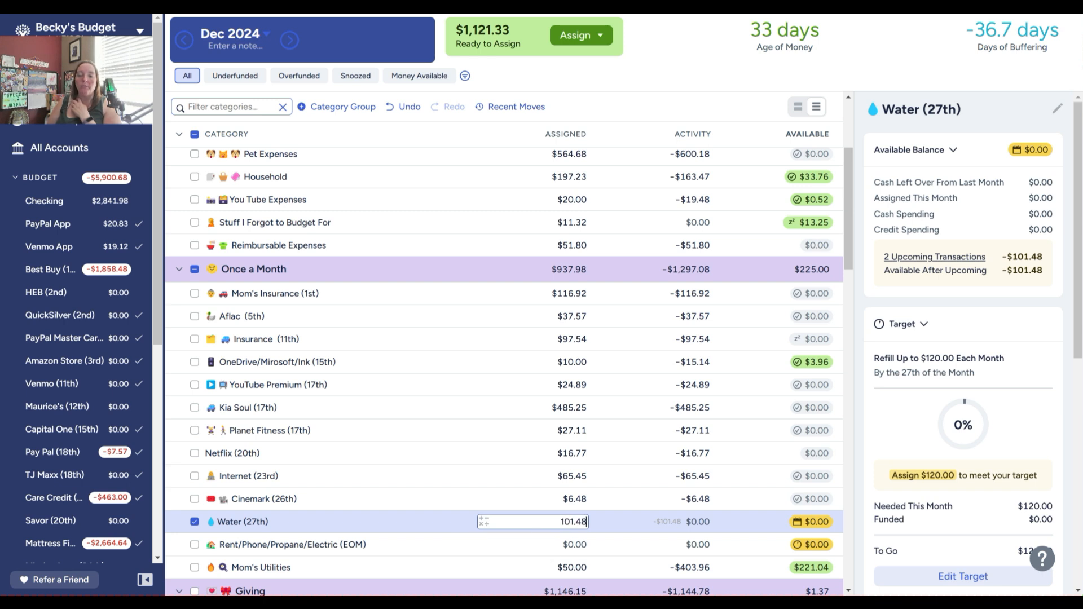
{"action": "key", "text": "Return"}
{"action": "key", "text": "Down"}
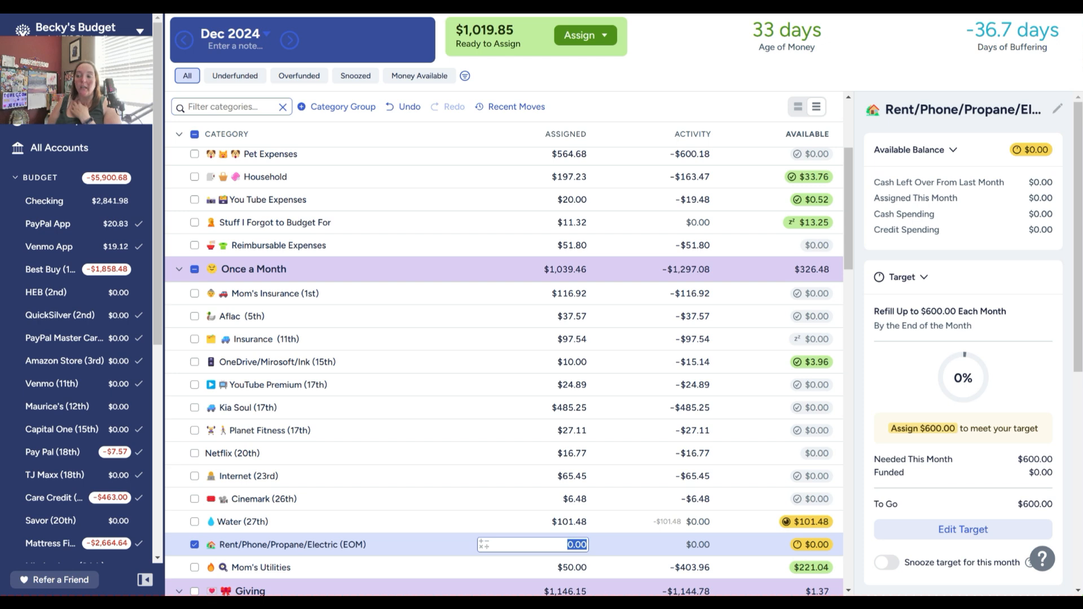
{"action": "type", "text": "83.13"}
{"action": "key", "text": "Return"}
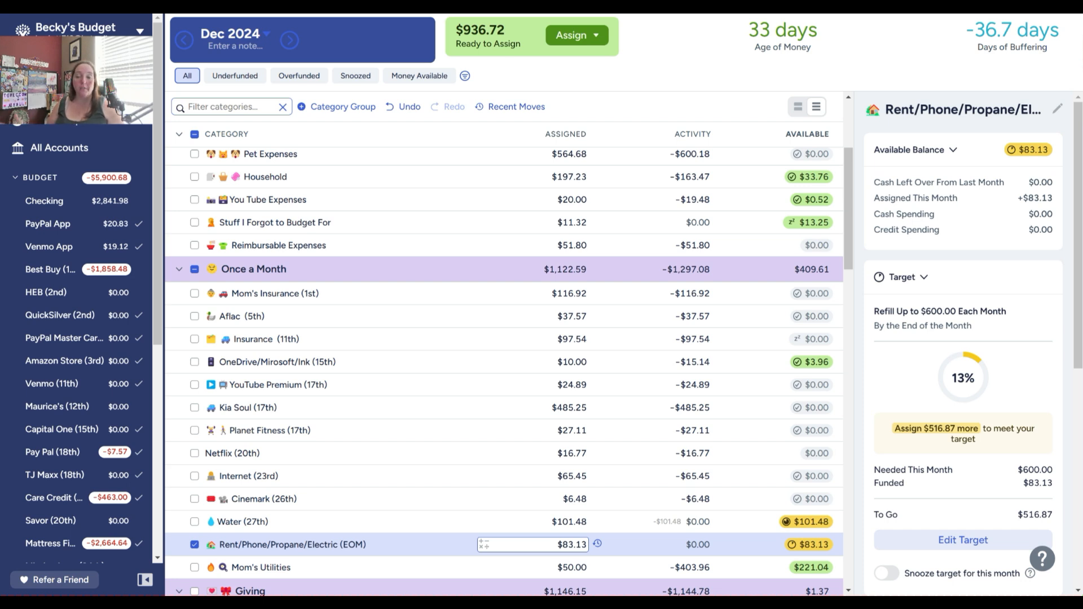
Snooze the December 2024 targets for Rent/Phone/Propane/Electric (EOM) and Water (27th)
{"action": "left_click", "coordinate": [887, 573]}
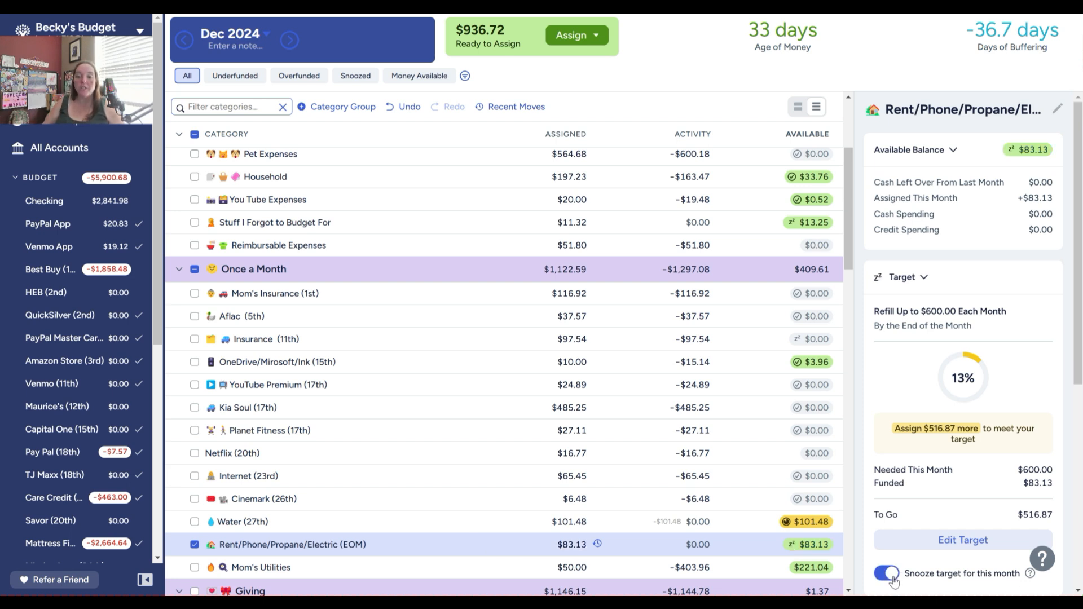
{"action": "left_click", "coordinate": [693, 552]}
{"action": "key", "text": "Up"}
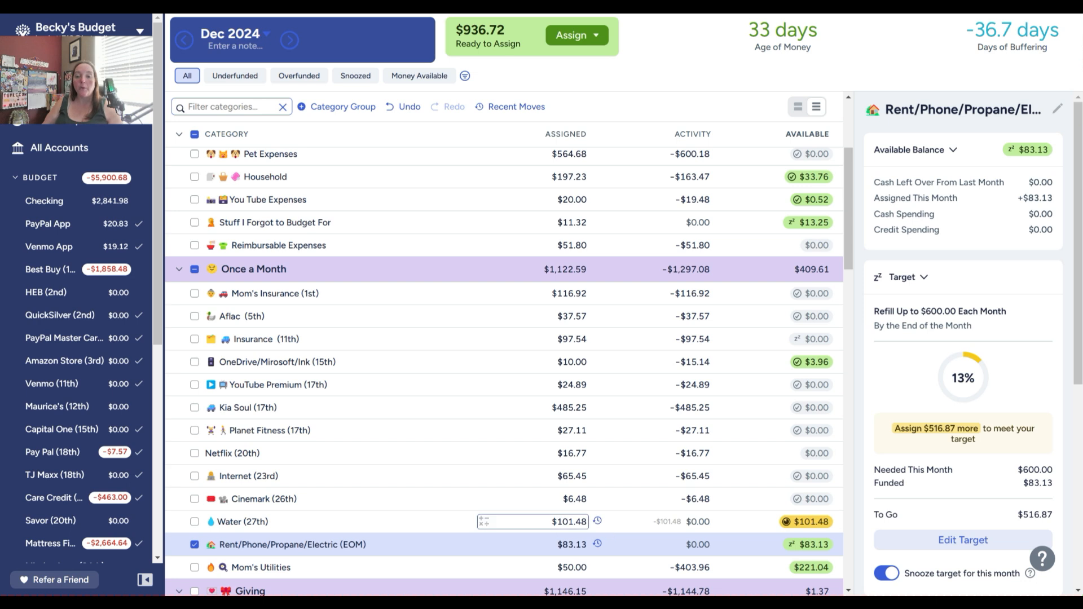
{"action": "scroll", "coordinate": [922, 529], "scroll_direction": "down", "scroll_amount": 2}
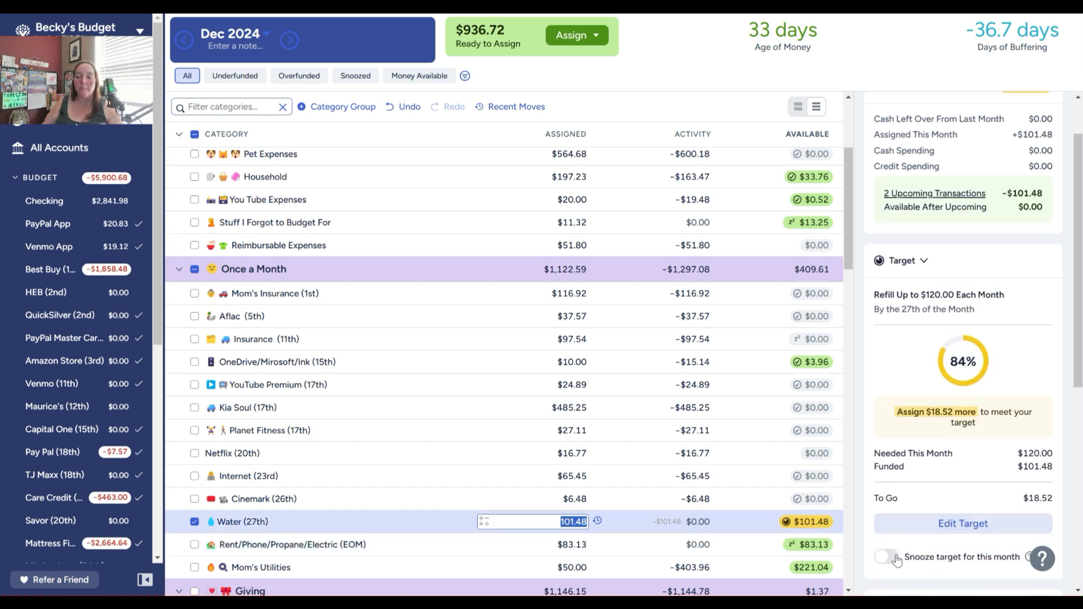
{"action": "left_click", "coordinate": [887, 557]}
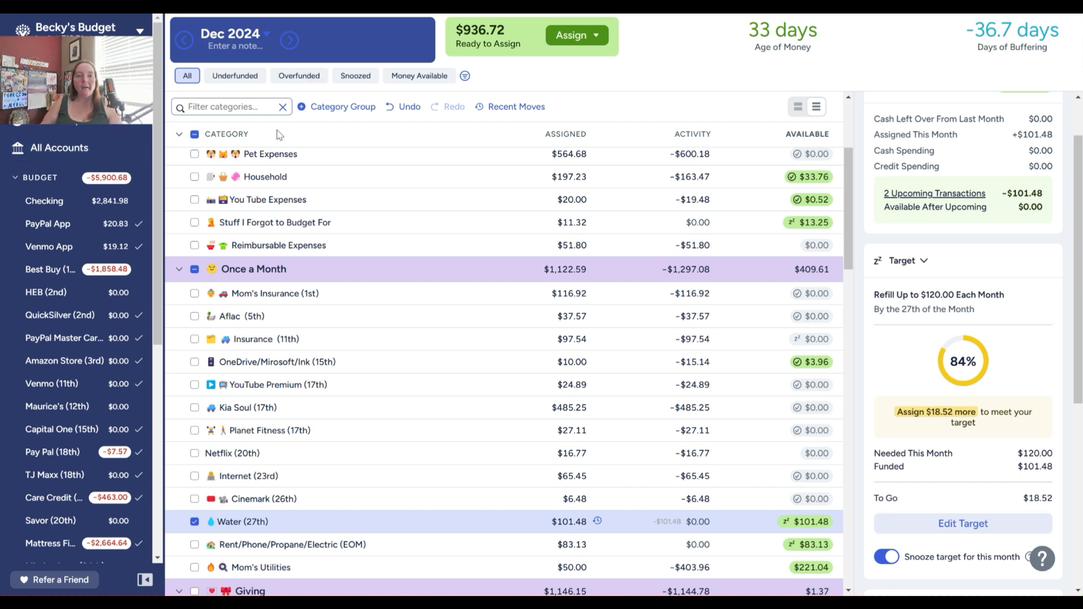
In the January 2025 budget, auto-assign the underfunded amount of $116.75 to Mom's Insurance (1st)
{"action": "left_click", "coordinate": [291, 41]}
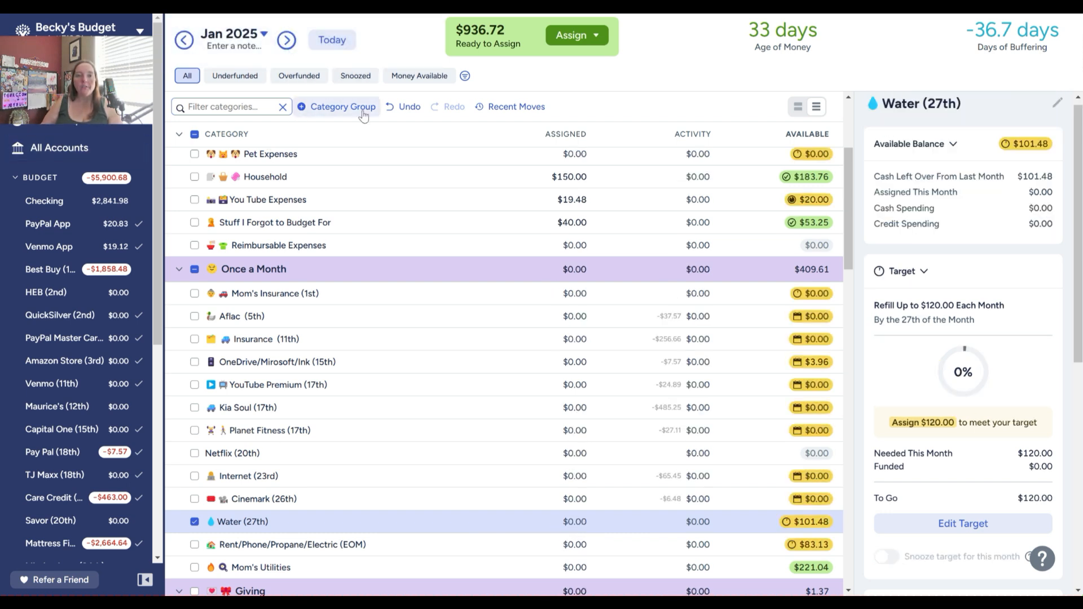
{"action": "scroll", "coordinate": [408, 473], "scroll_direction": "down", "scroll_amount": 4}
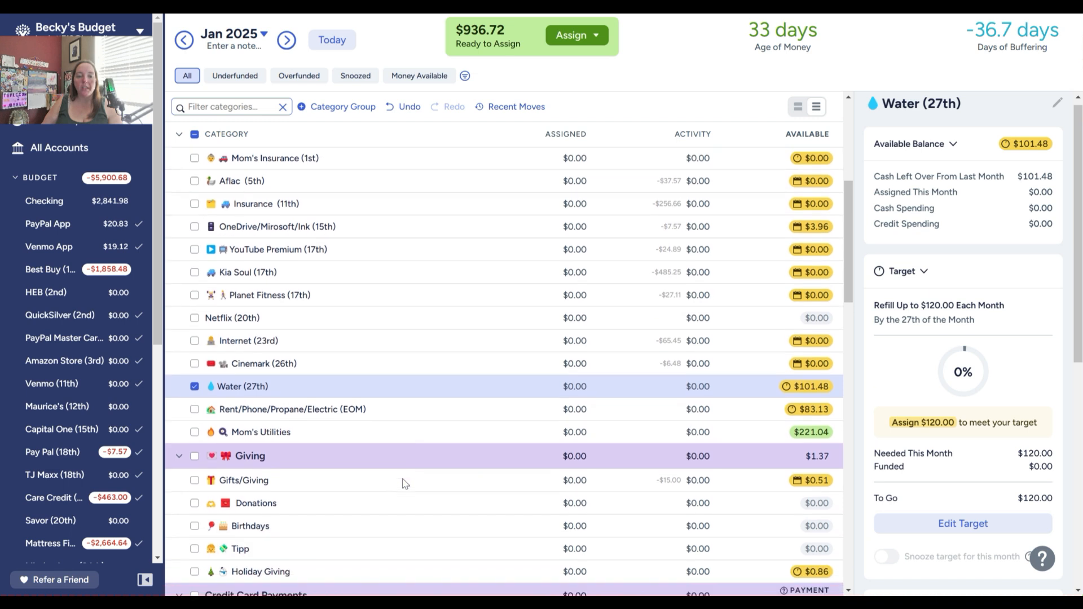
{"action": "scroll", "coordinate": [464, 439], "scroll_direction": "down", "scroll_amount": 8}
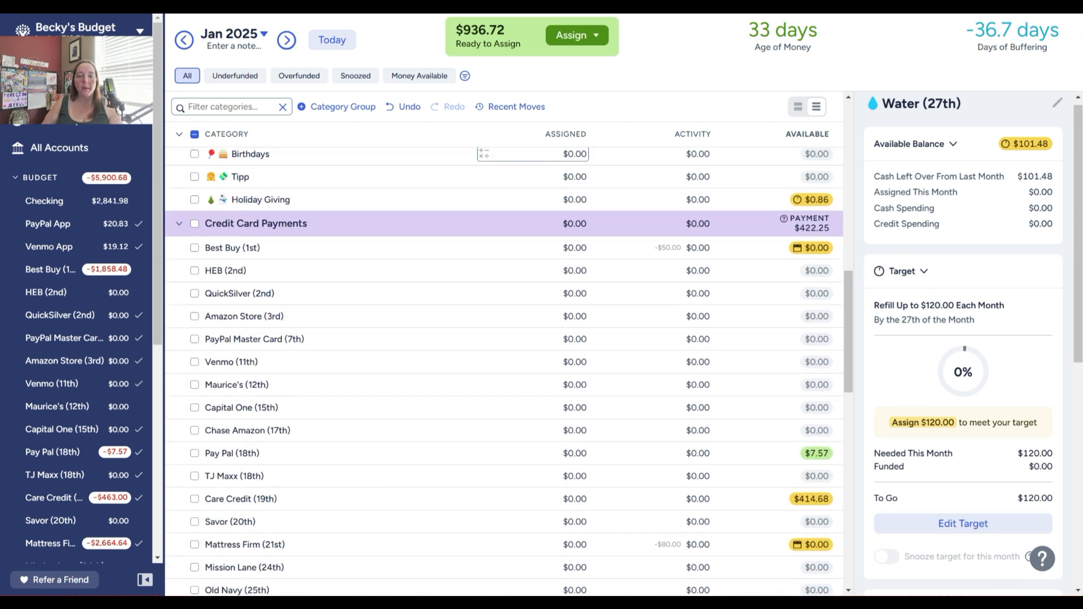
{"action": "scroll", "coordinate": [484, 382], "scroll_direction": "up", "scroll_amount": 8}
{"action": "scroll", "coordinate": [487, 298], "scroll_direction": "up", "scroll_amount": 3}
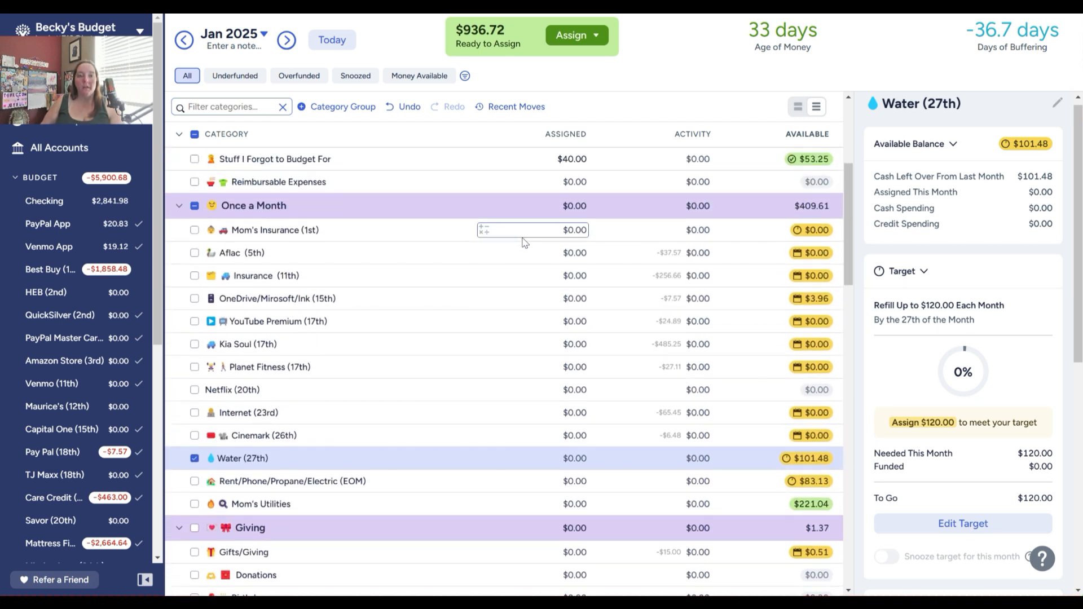
{"action": "left_click", "coordinate": [557, 229]}
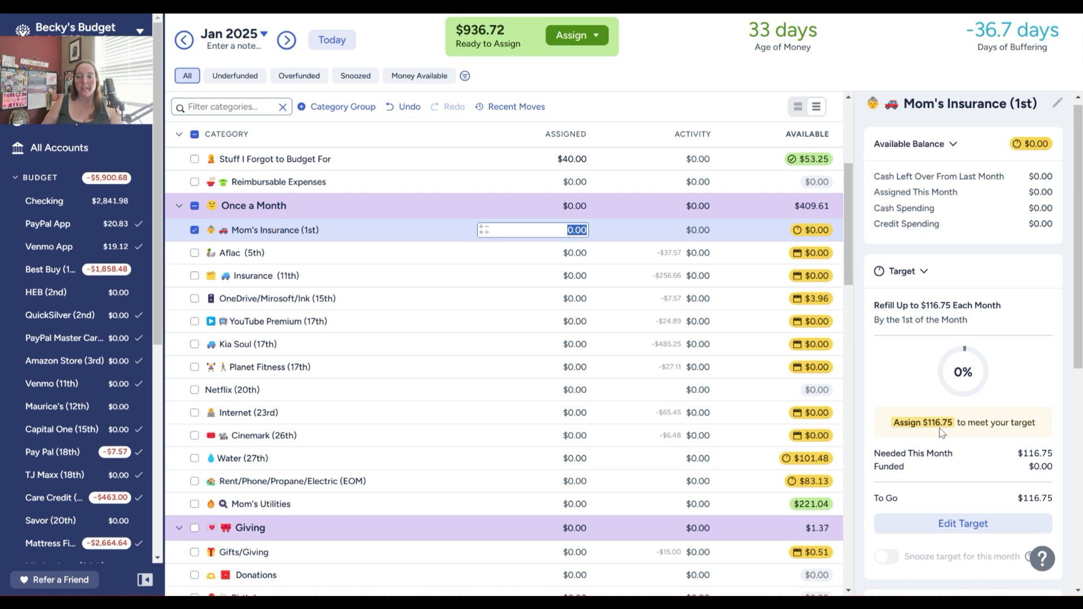
{"action": "scroll", "coordinate": [931, 443], "scroll_direction": "down", "scroll_amount": 5}
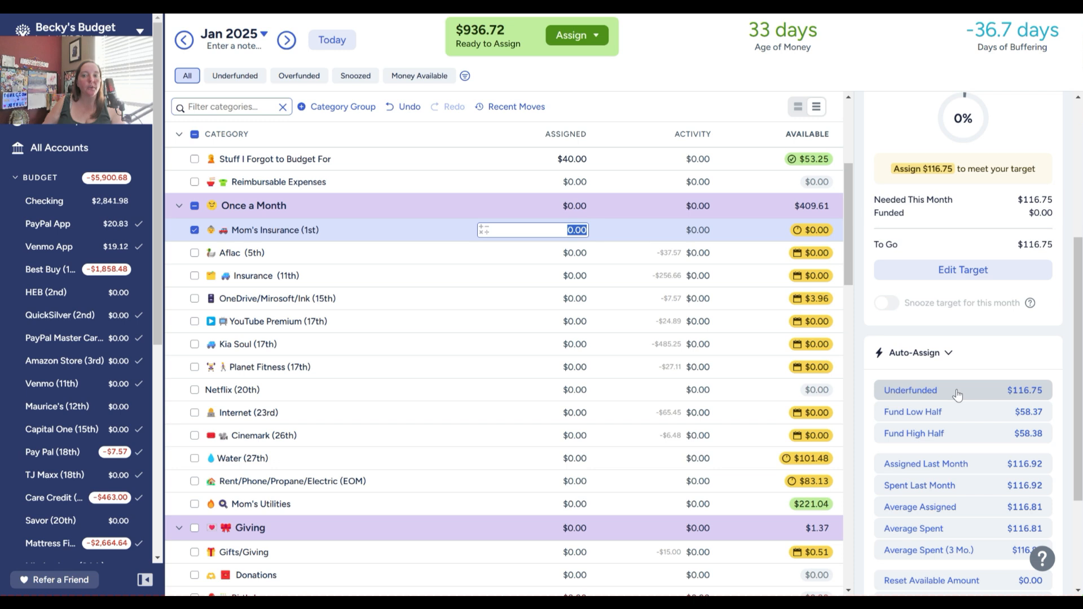
{"action": "left_click", "coordinate": [957, 395]}
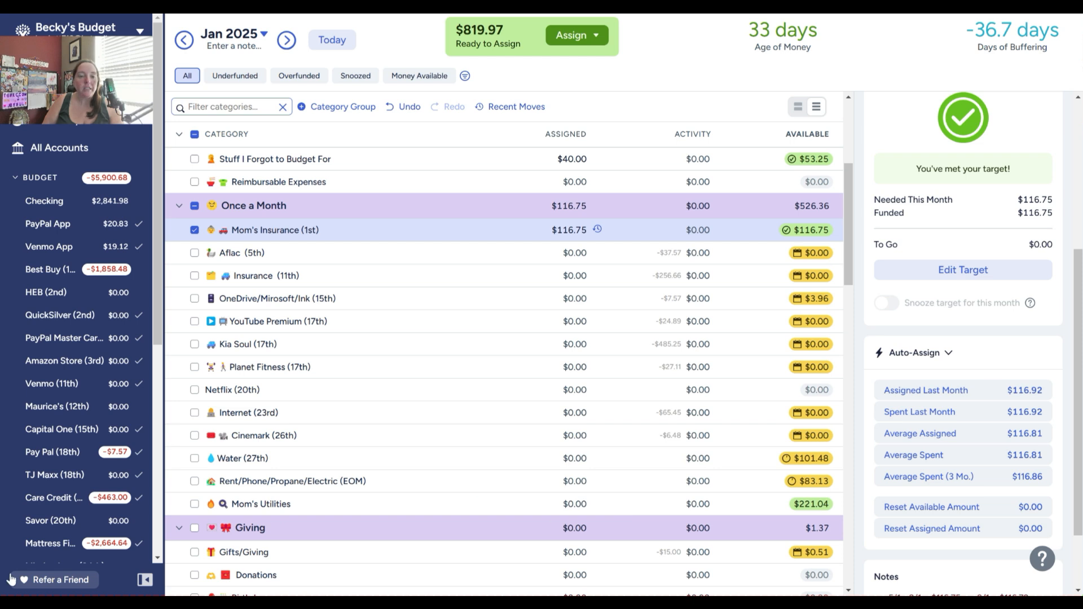
Assign $75 to Pet Expenses in the January 2025 budget
{"action": "scroll", "coordinate": [425, 377], "scroll_direction": "up", "scroll_amount": 1}
{"action": "scroll", "coordinate": [422, 373], "scroll_direction": "up", "scroll_amount": 3}
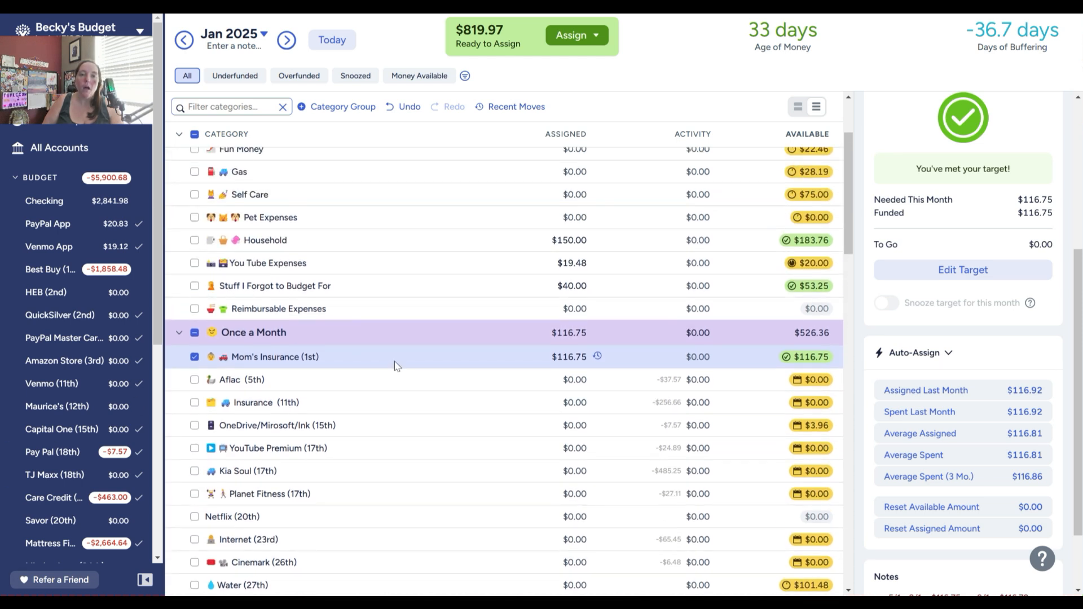
{"action": "left_click", "coordinate": [579, 218]}
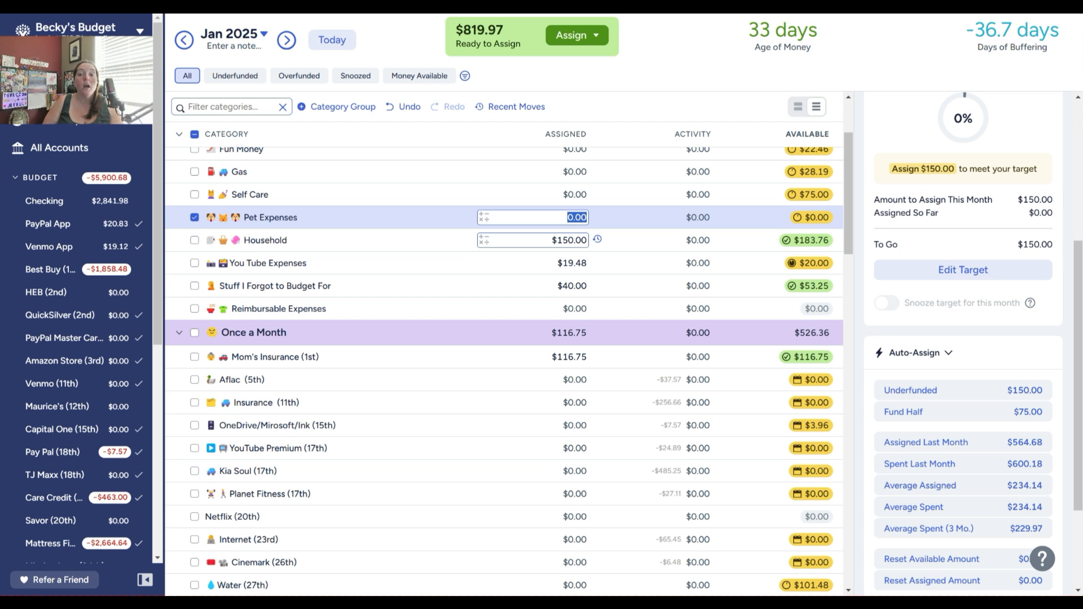
{"action": "type", "text": "75"}
{"action": "key", "text": "Return"}
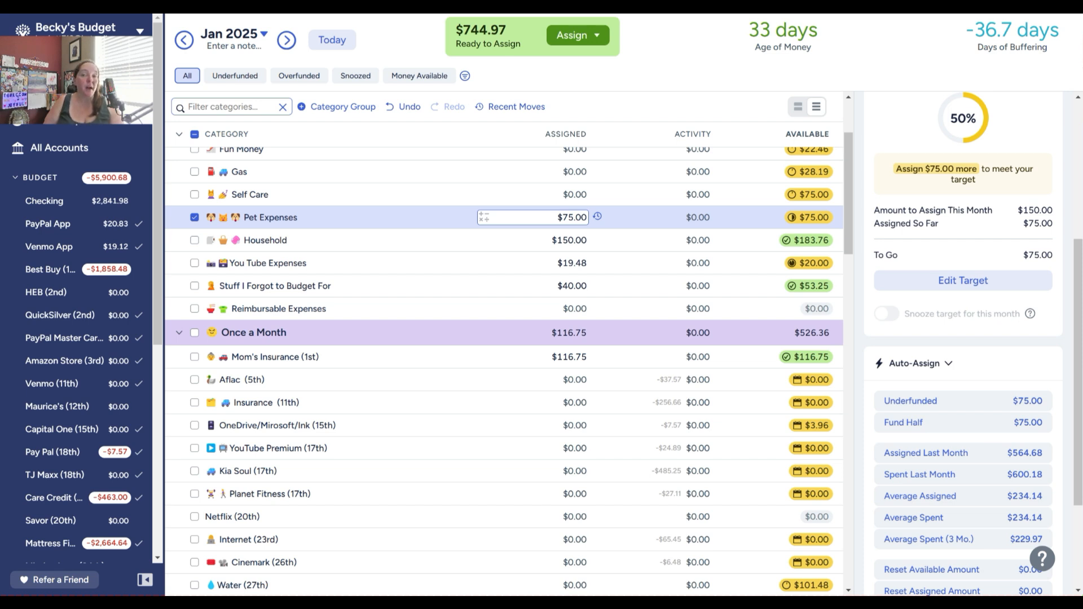
Change the monthly target for Pet Expenses to $75 and save it
{"action": "left_click", "coordinate": [194, 218]}
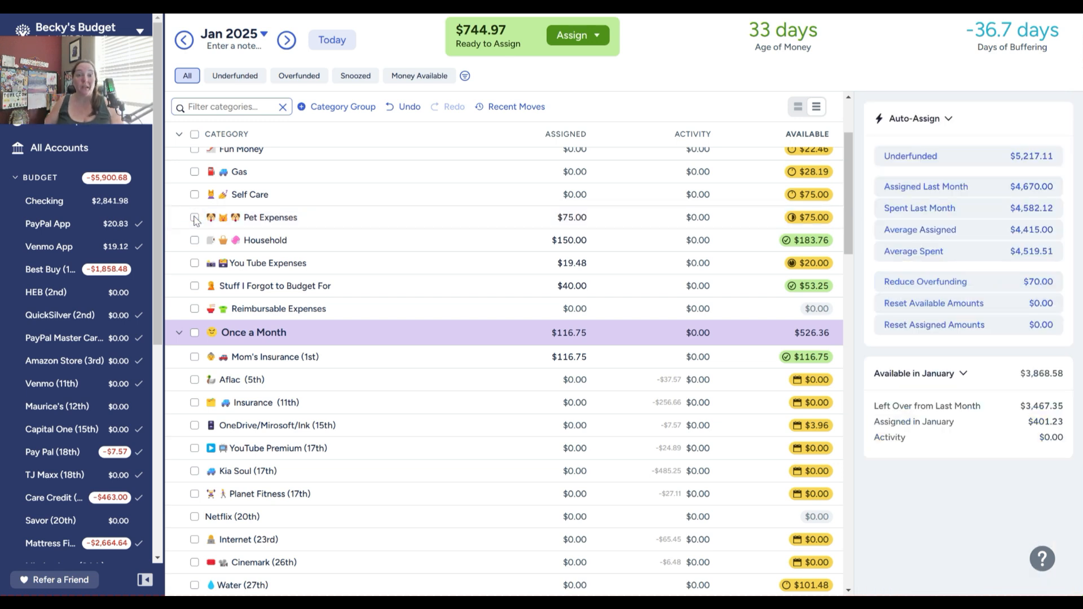
{"action": "left_click", "coordinate": [385, 222]}
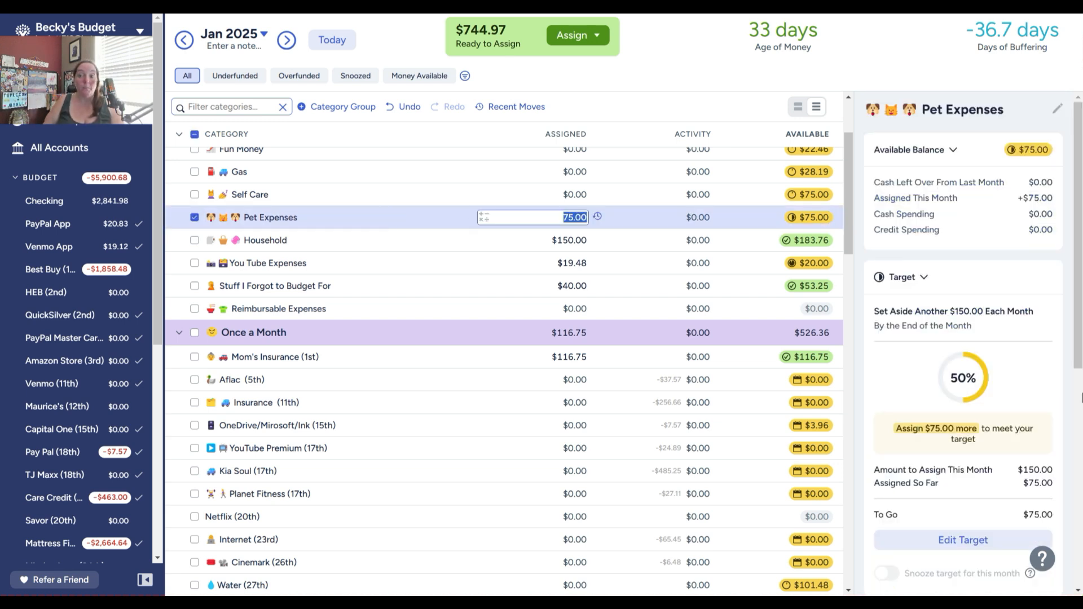
{"action": "left_click", "coordinate": [963, 540]}
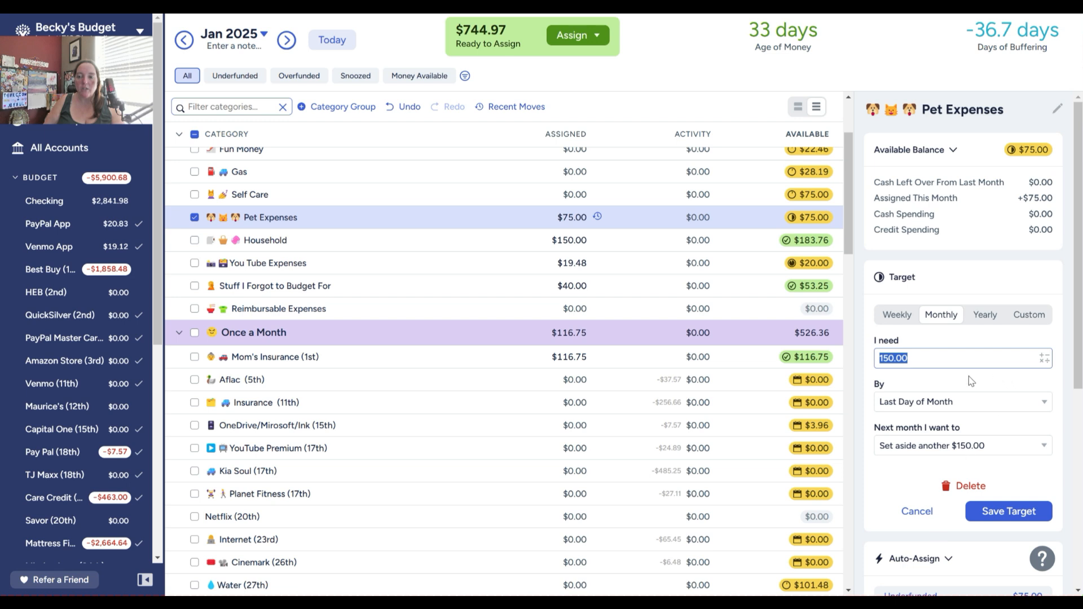
{"action": "type", "text": "75"}
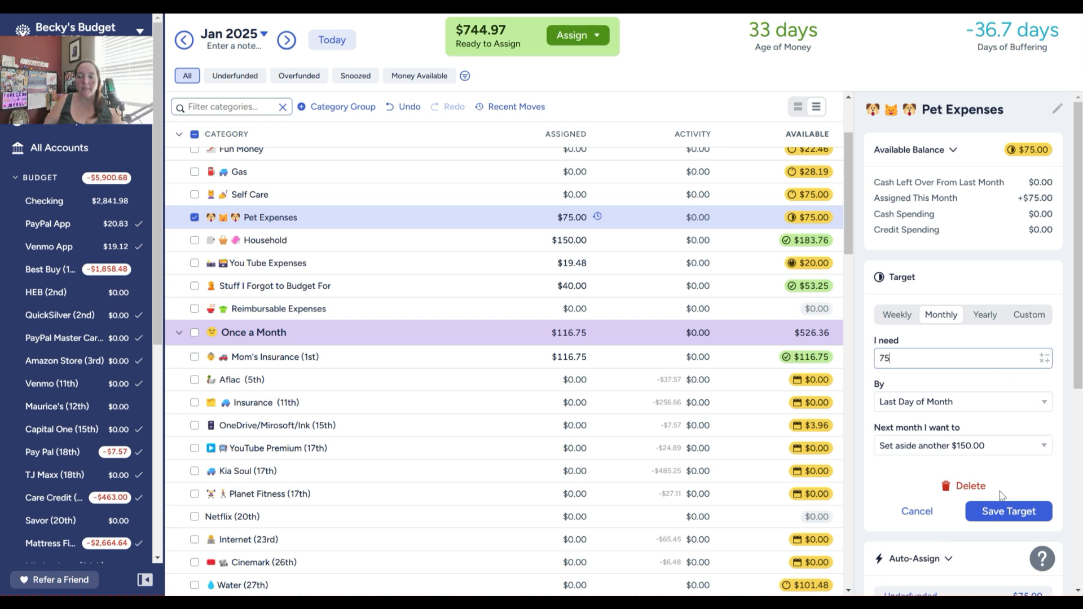
{"action": "left_click", "coordinate": [1007, 513]}
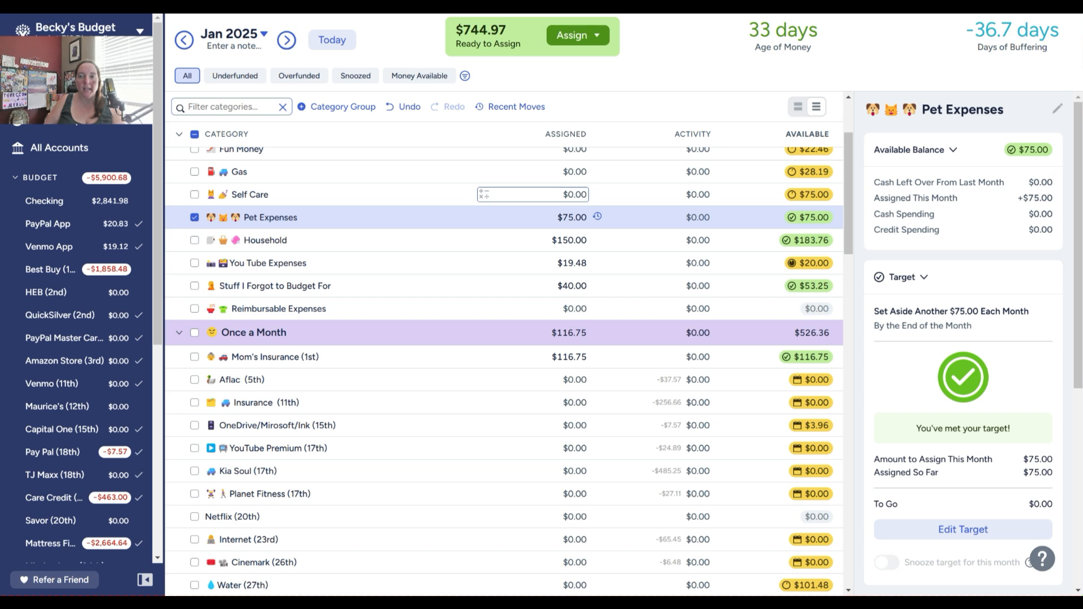
Assign $50 to the Emergency Fund in the No Touchy! group for January 2025
{"action": "scroll", "coordinate": [533, 194], "scroll_direction": "up", "scroll_amount": 1}
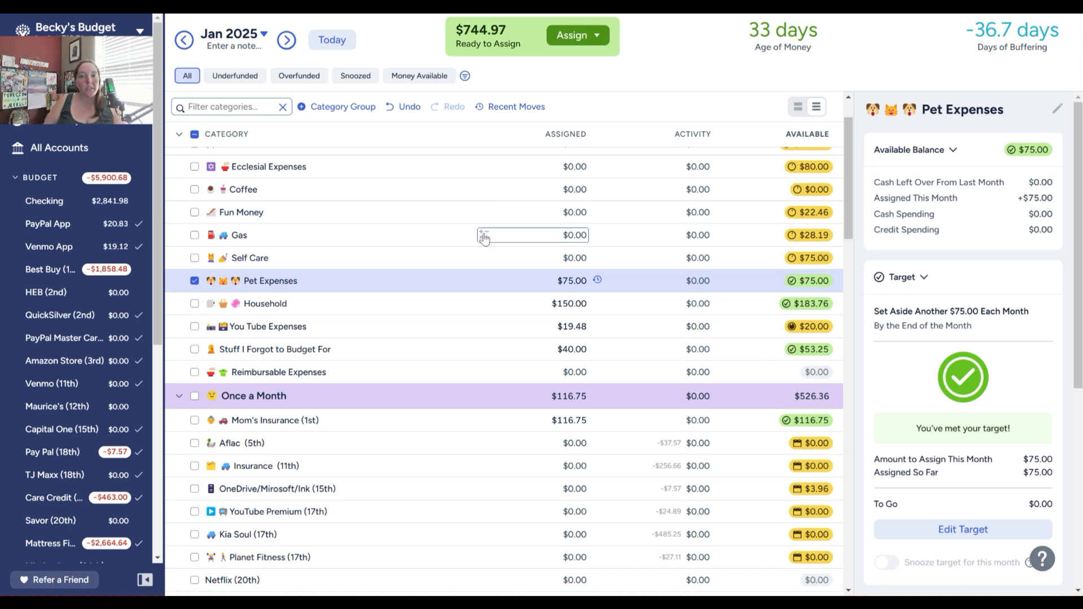
{"action": "scroll", "coordinate": [357, 302], "scroll_direction": "down", "scroll_amount": 3}
{"action": "scroll", "coordinate": [356, 299], "scroll_direction": "down", "scroll_amount": 8}
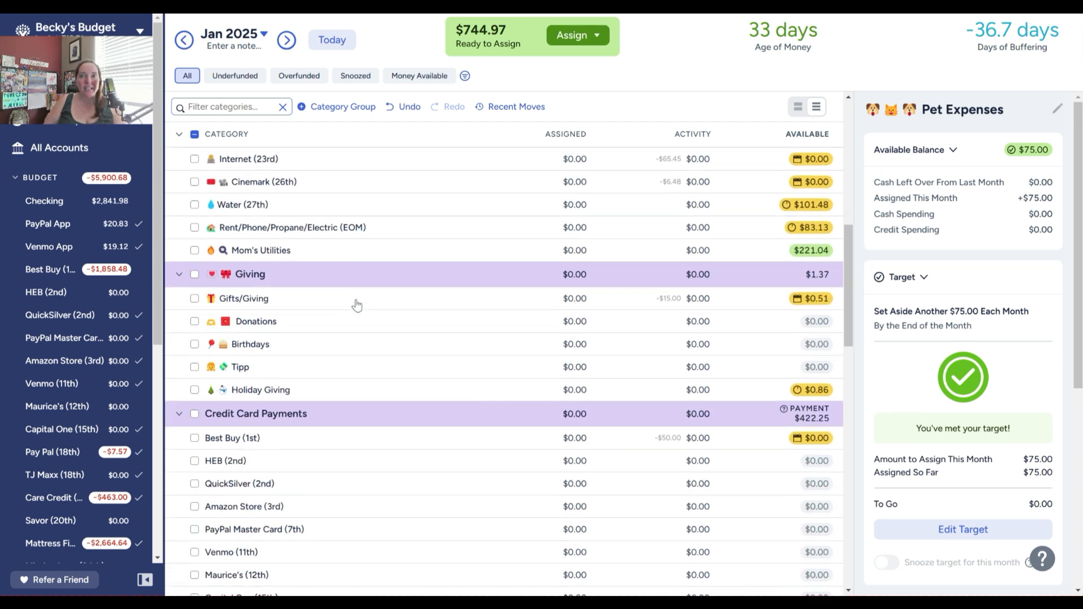
{"action": "scroll", "coordinate": [360, 328], "scroll_direction": "down", "scroll_amount": 10}
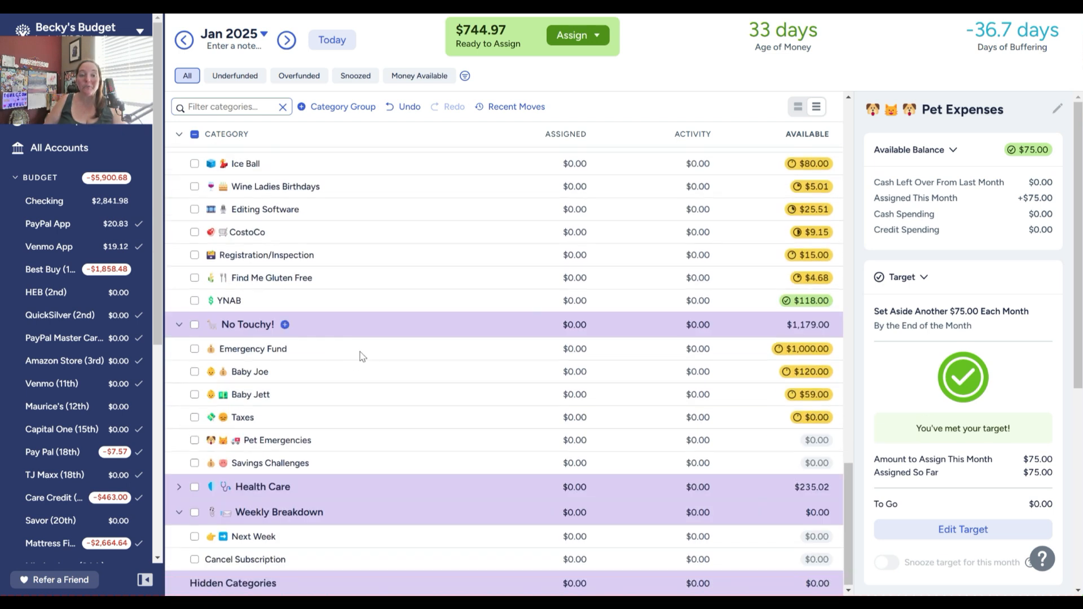
{"action": "left_click", "coordinate": [585, 345]}
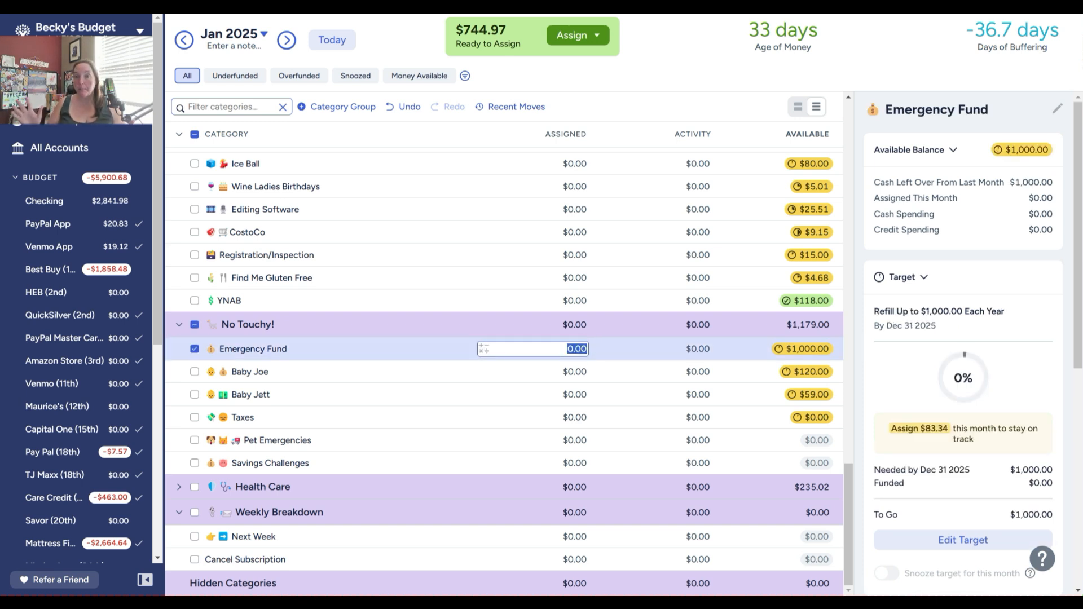
{"action": "type", "text": "50"}
{"action": "key", "text": "Return"}
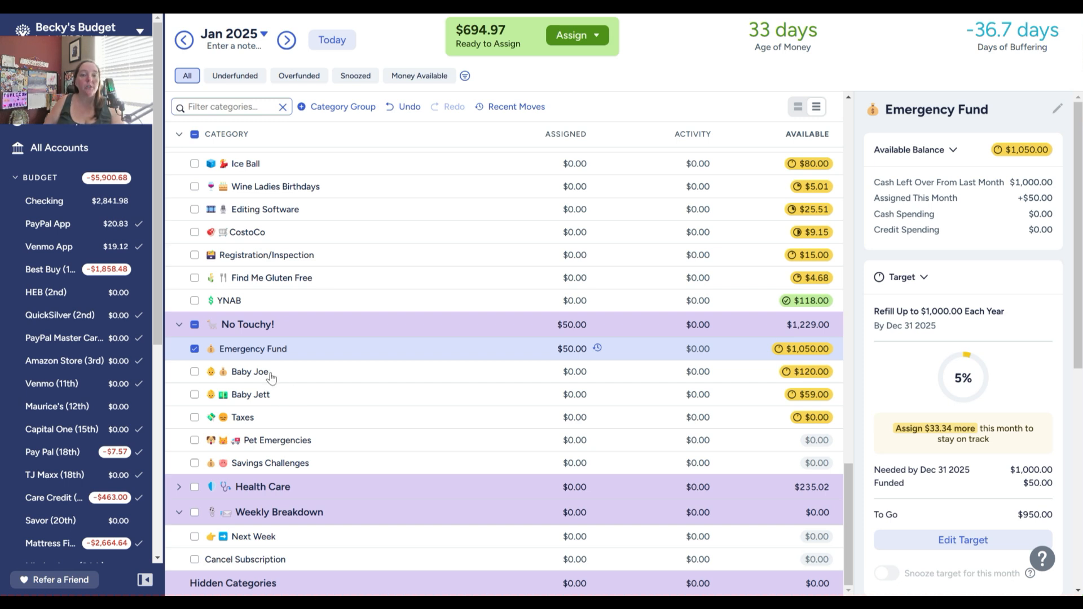
Review the December 2024 amounts in the Once a Year and No Touchy! groups, and return to the January 2025 budget
{"action": "mouse_move", "coordinate": [270, 377]}
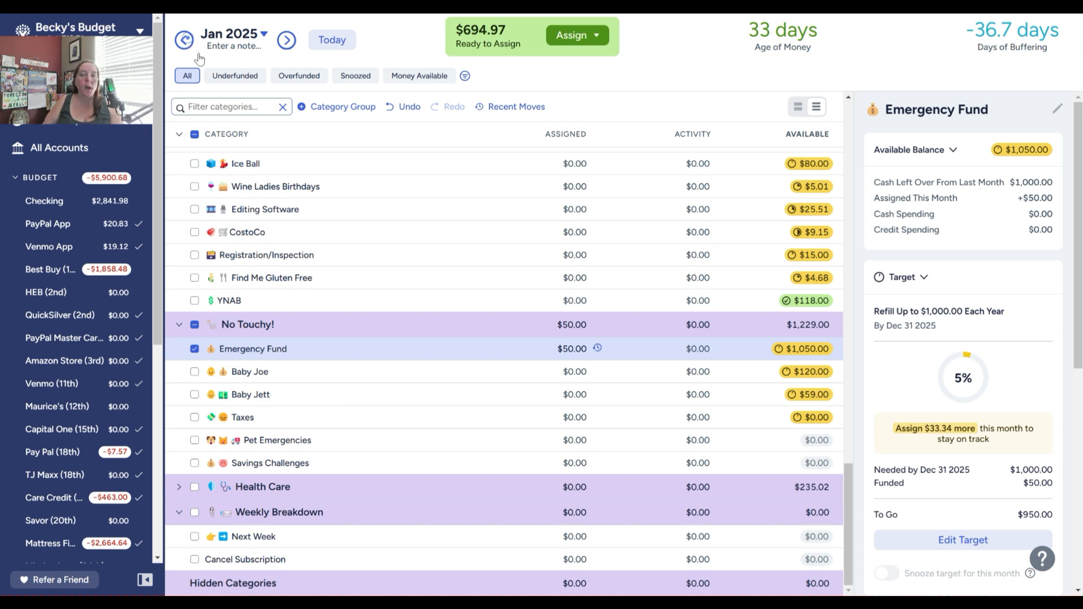
{"action": "left_click", "coordinate": [184, 40]}
{"action": "scroll", "coordinate": [443, 471], "scroll_direction": "down", "scroll_amount": 20}
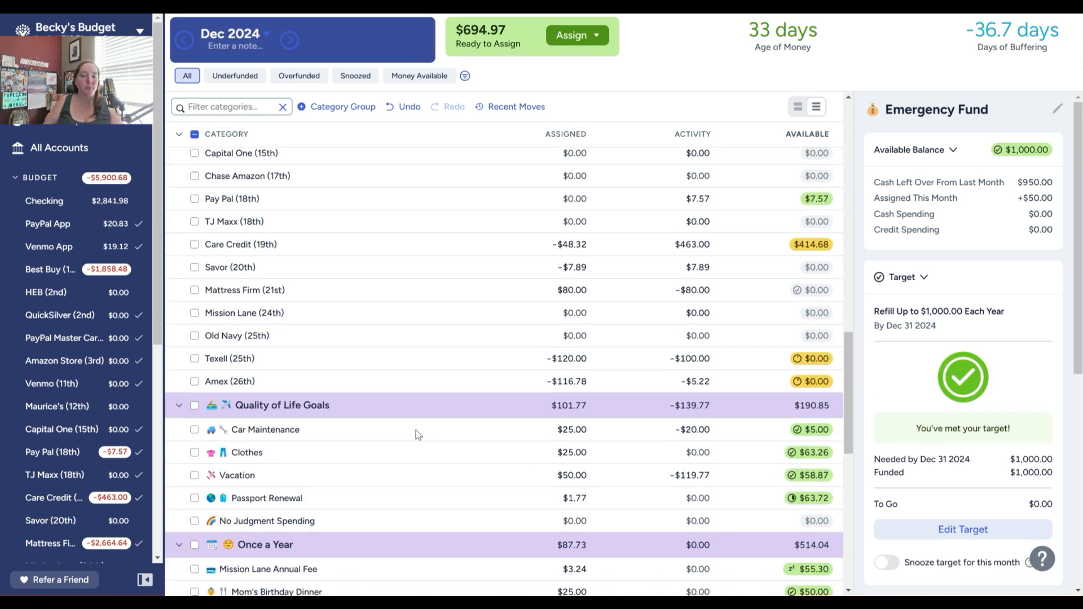
{"action": "scroll", "coordinate": [419, 425], "scroll_direction": "down", "scroll_amount": 6}
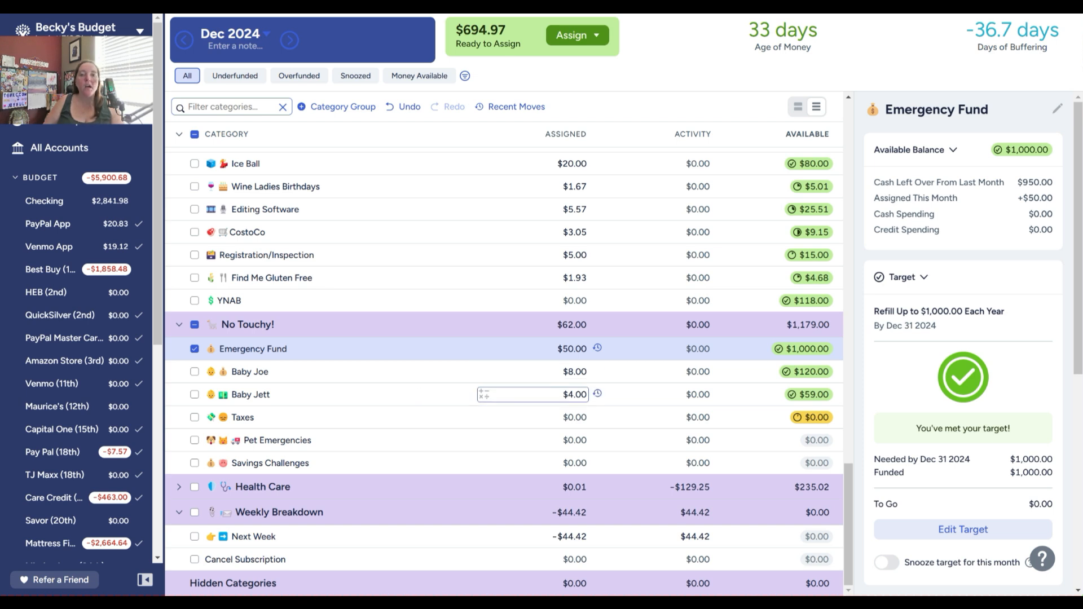
{"action": "scroll", "coordinate": [534, 395], "scroll_direction": "up", "scroll_amount": 3}
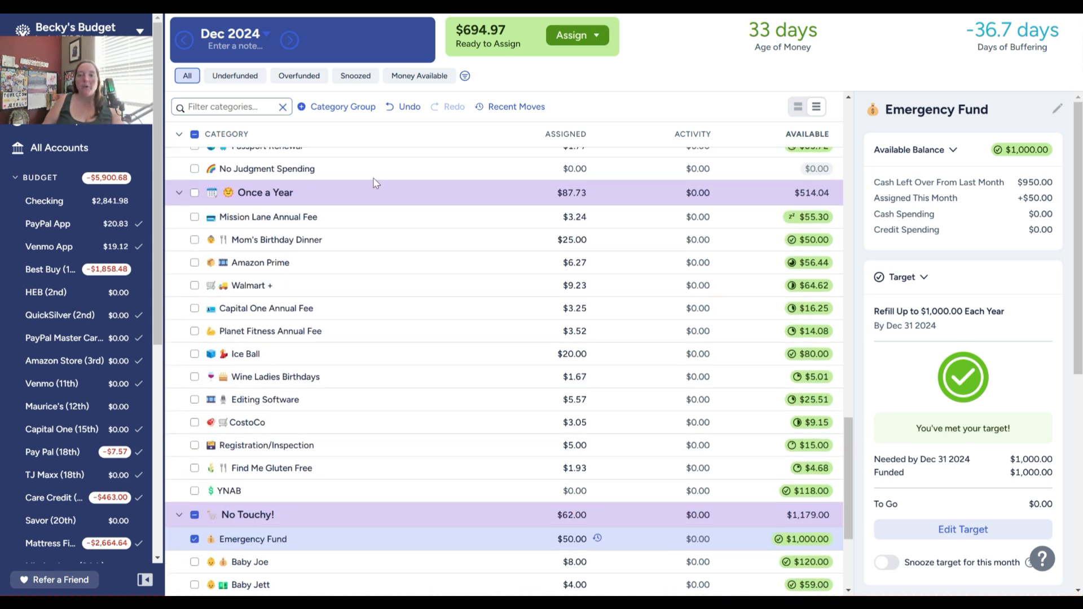
{"action": "left_click", "coordinate": [289, 40]}
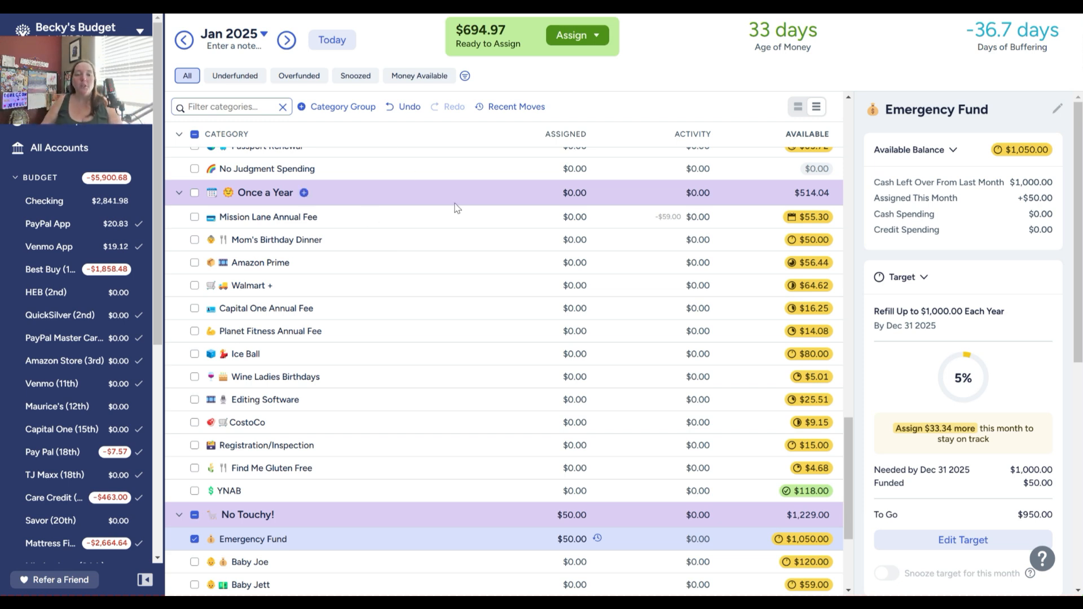
Assign $3.70 to Mission Lane Annual Fee in the Once a Year group for January 2025, and check its target status
{"action": "left_click", "coordinate": [575, 224]}
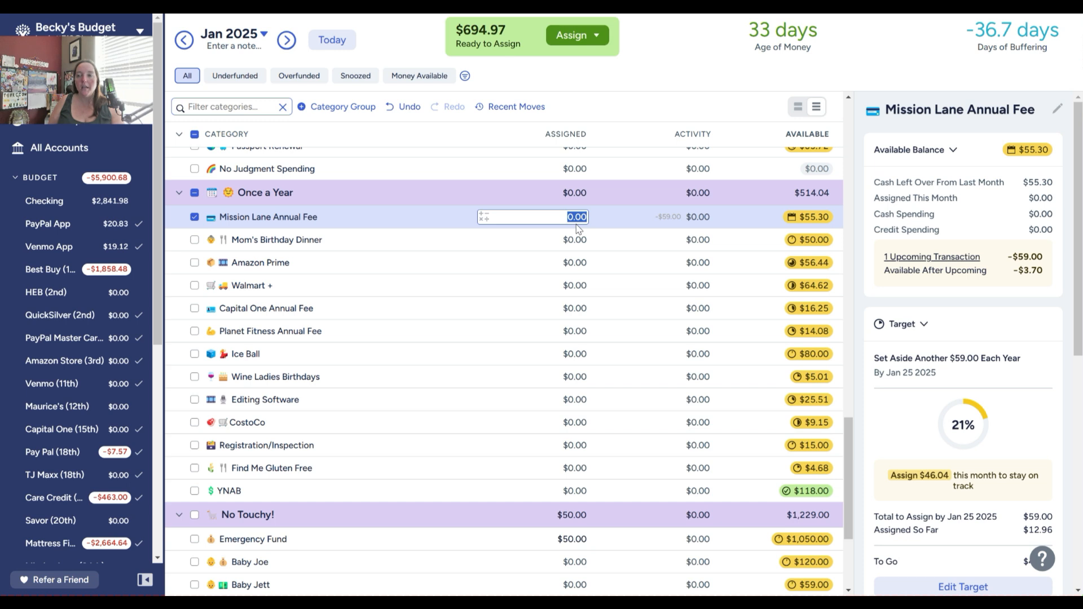
{"action": "type", "text": "3.7"}
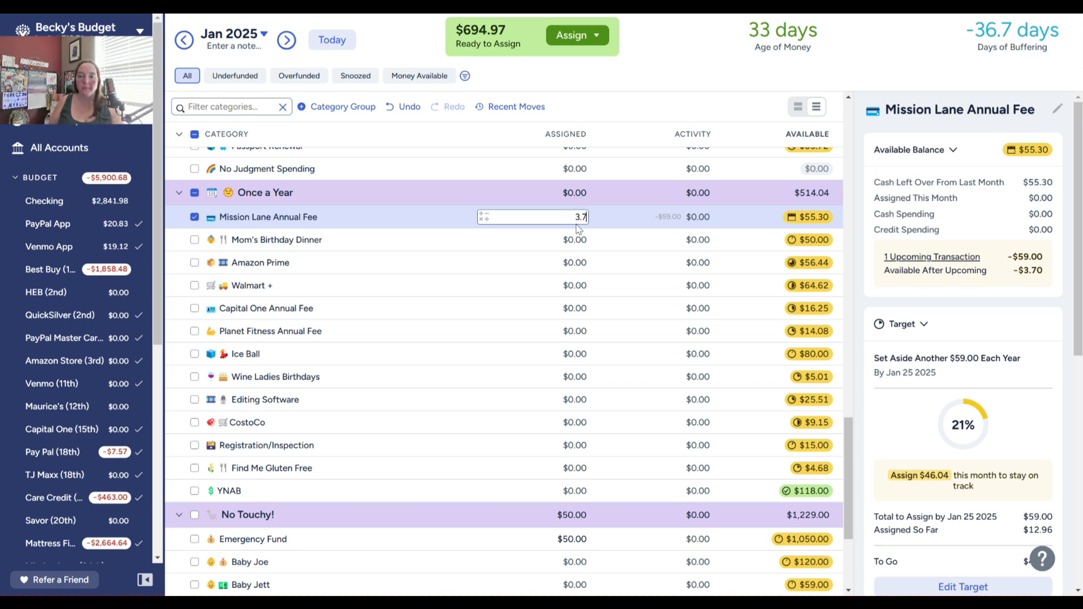
{"action": "key", "text": "Return"}
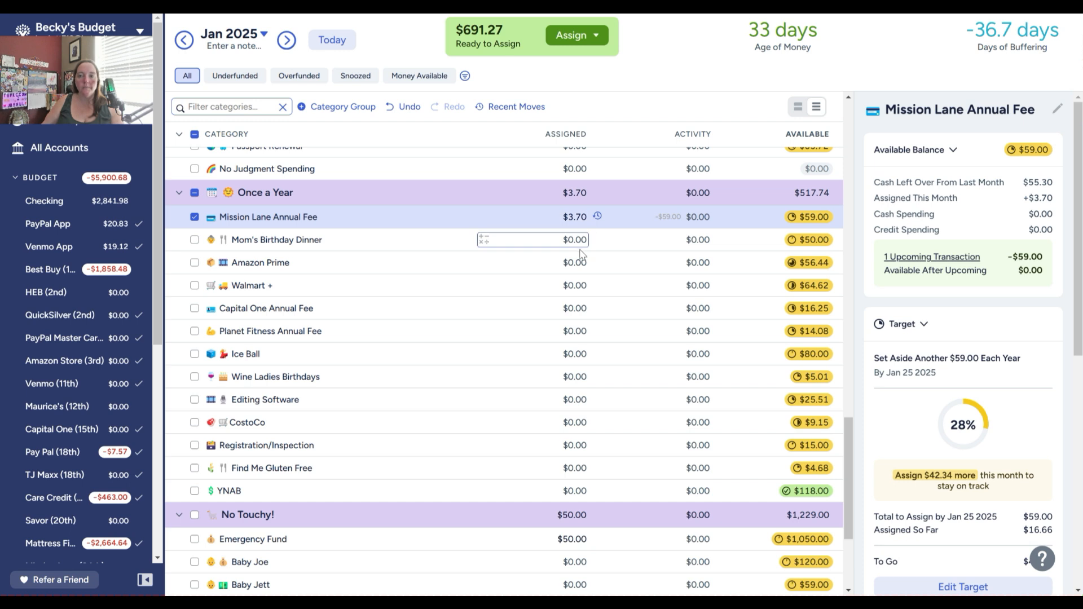
{"action": "mouse_move", "coordinate": [821, 220]}
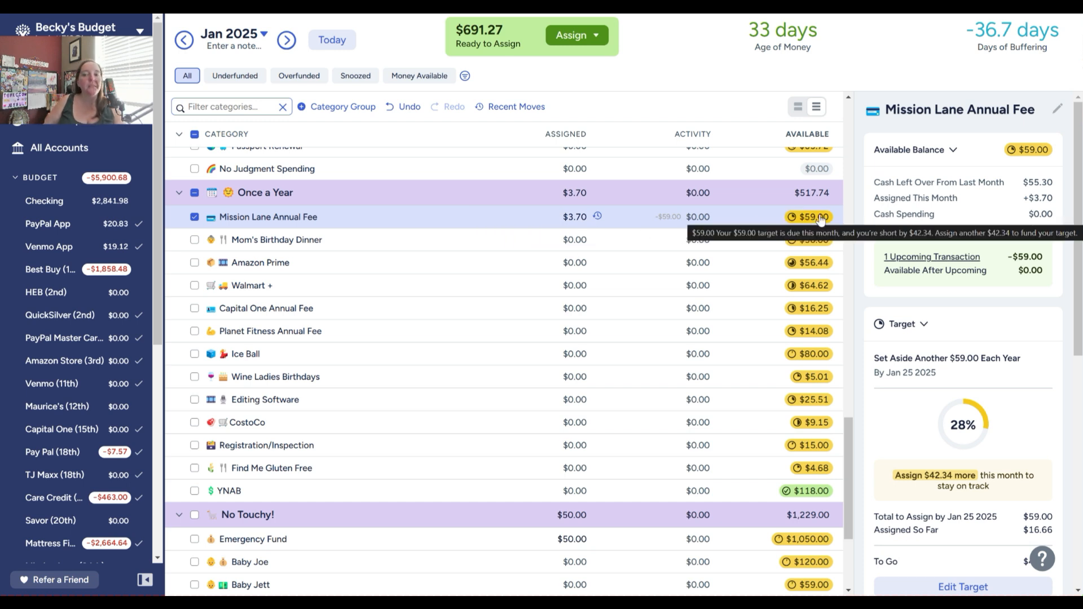
{"action": "left_click", "coordinate": [759, 221]}
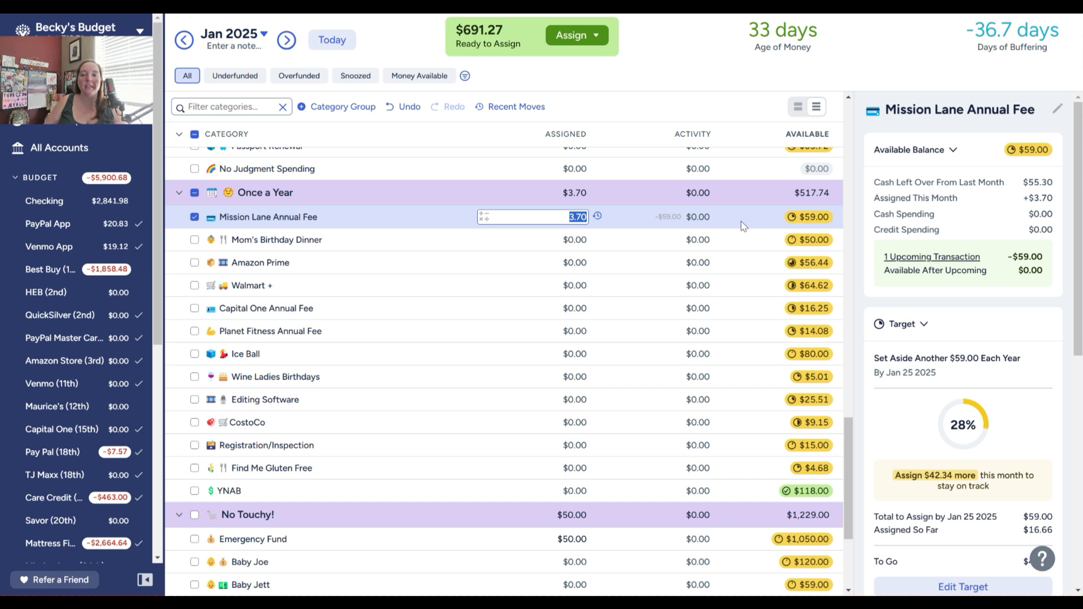
{"action": "scroll", "coordinate": [947, 411], "scroll_direction": "down", "scroll_amount": 1}
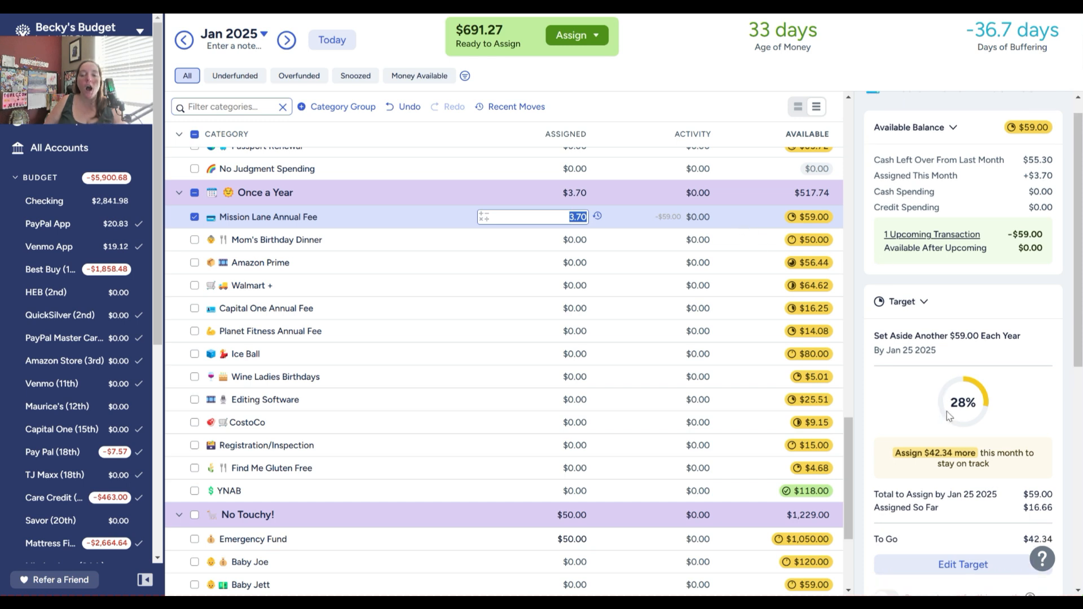
{"action": "key", "text": "Return"}
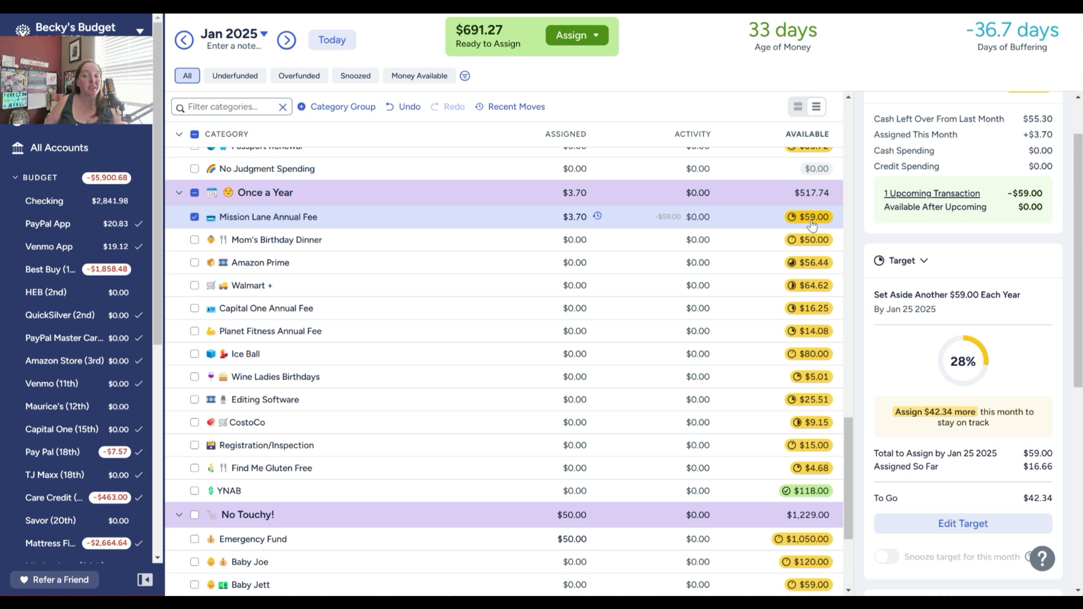
{"action": "mouse_move", "coordinate": [809, 225]}
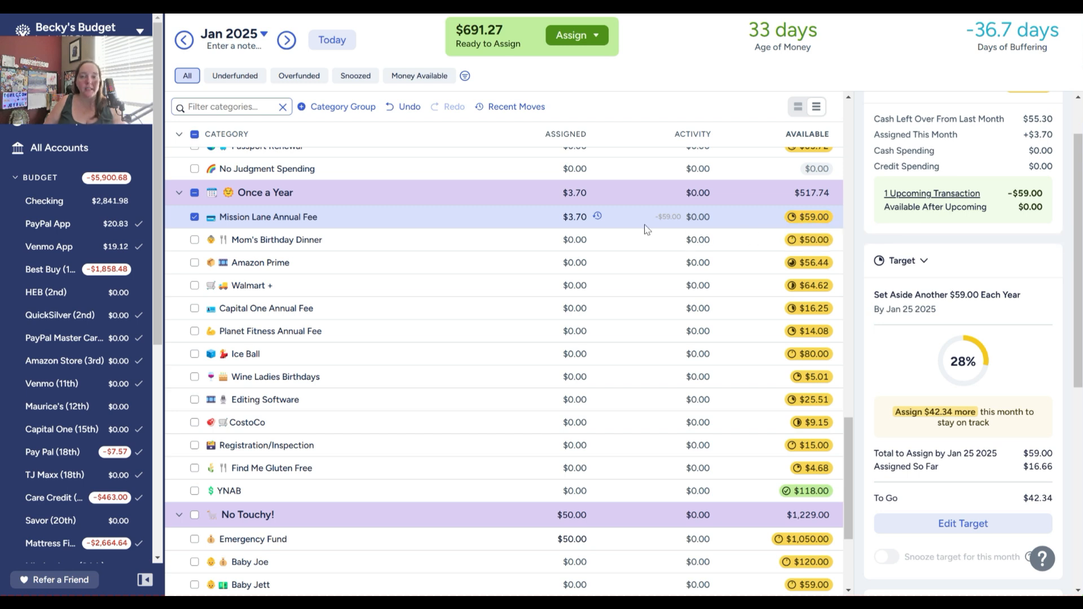
Assign $25 to Mom's Birthday Dinner in the Once a Year group for January 2025
{"action": "left_click", "coordinate": [565, 240]}
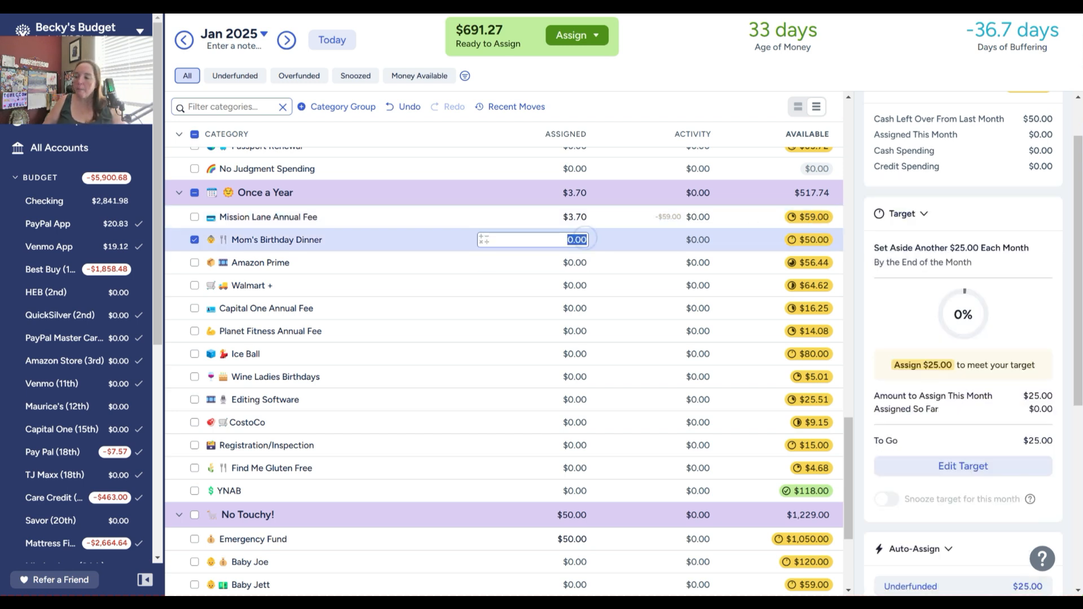
{"action": "type", "text": "25"}
{"action": "key", "text": "Return"}
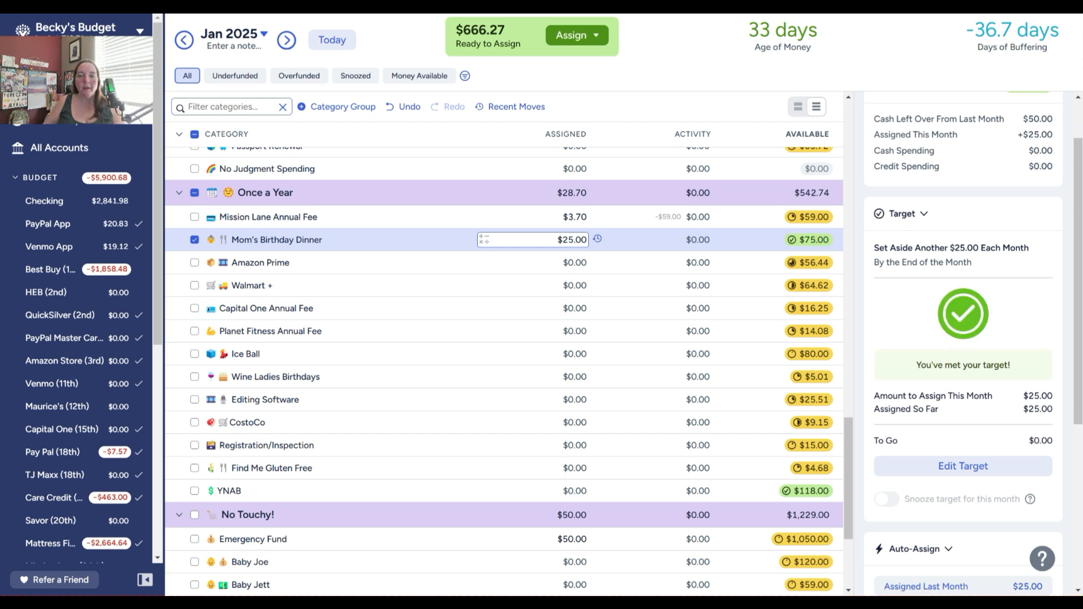
Assign $6.27 to Amazon Prime and $9.23 to Walmart + in the January 2025 budget
{"action": "left_click", "coordinate": [533, 262]}
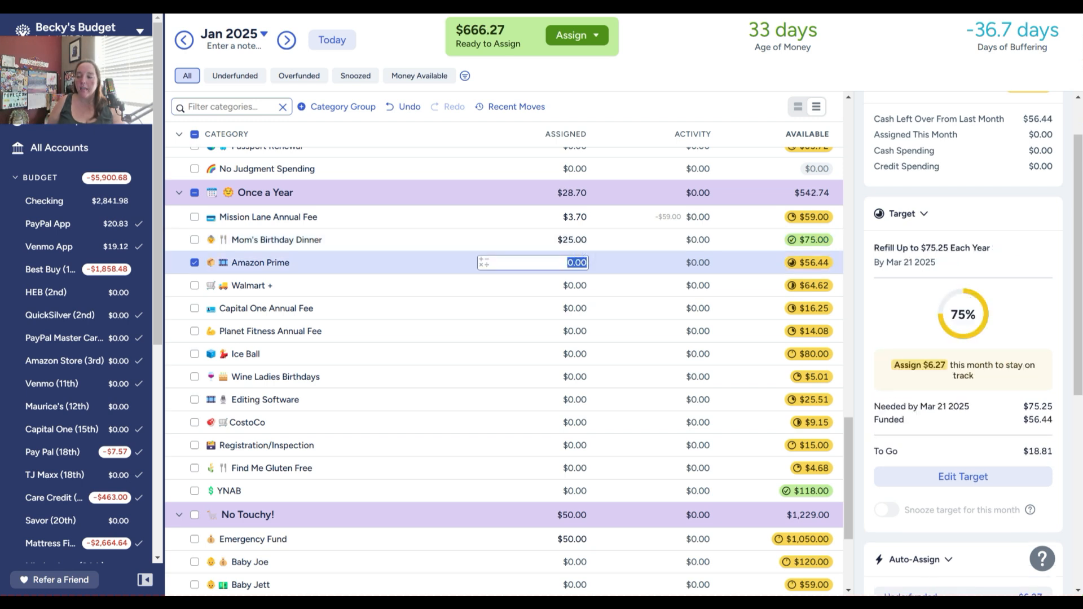
{"action": "type", "text": "6.27"}
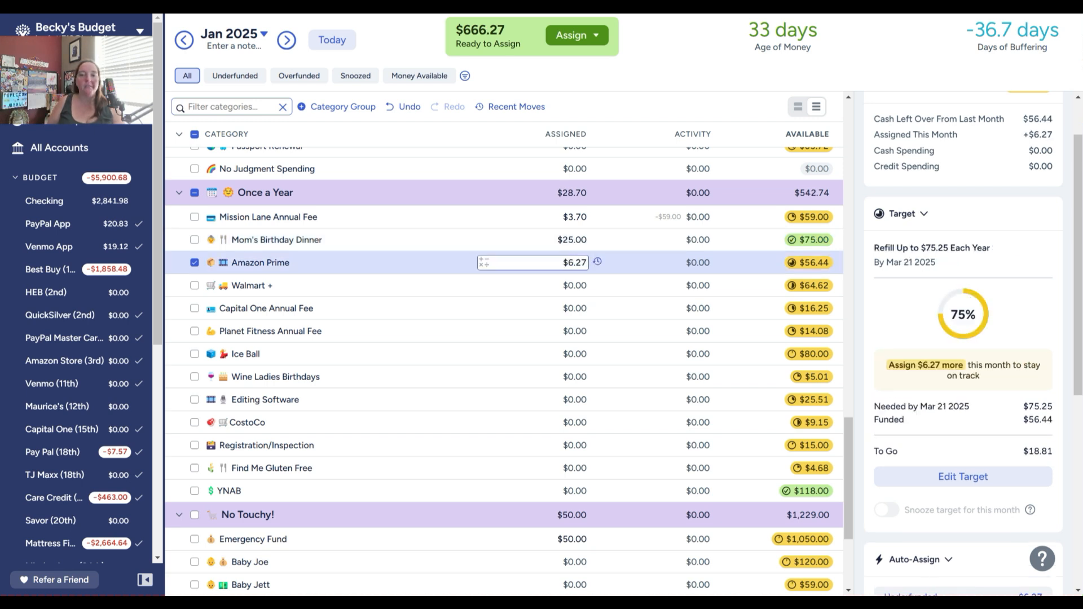
{"action": "key", "text": "Return"}
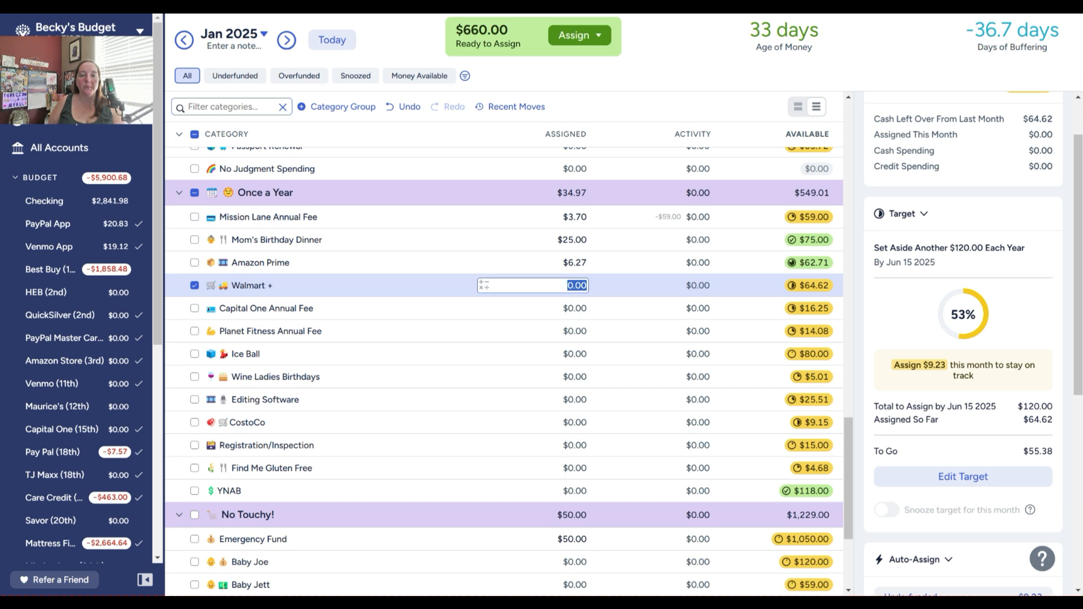
{"action": "type", "text": "9.23"}
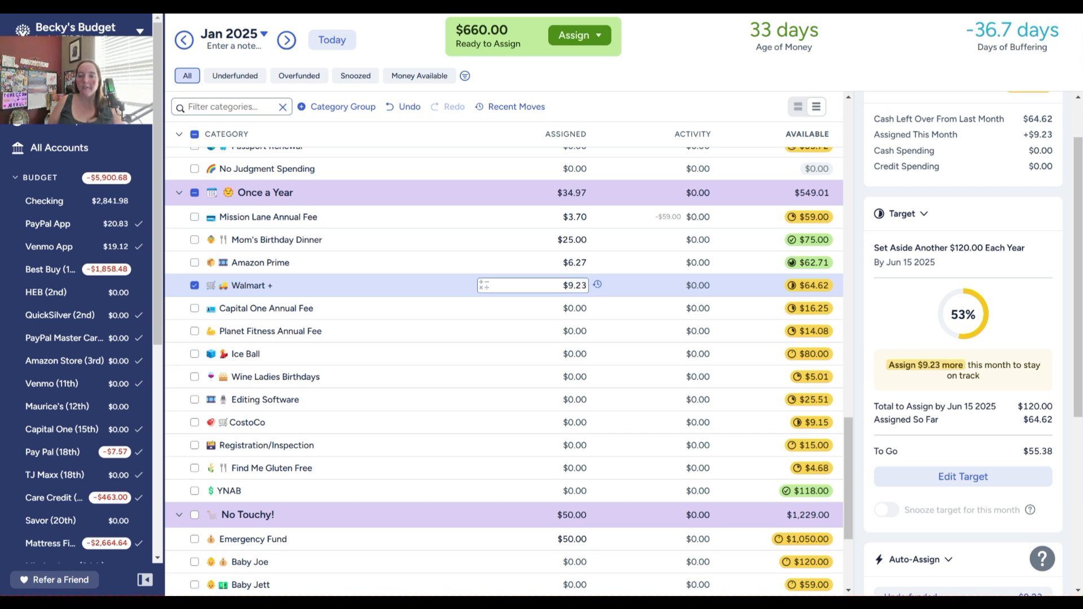
{"action": "key", "text": "Return"}
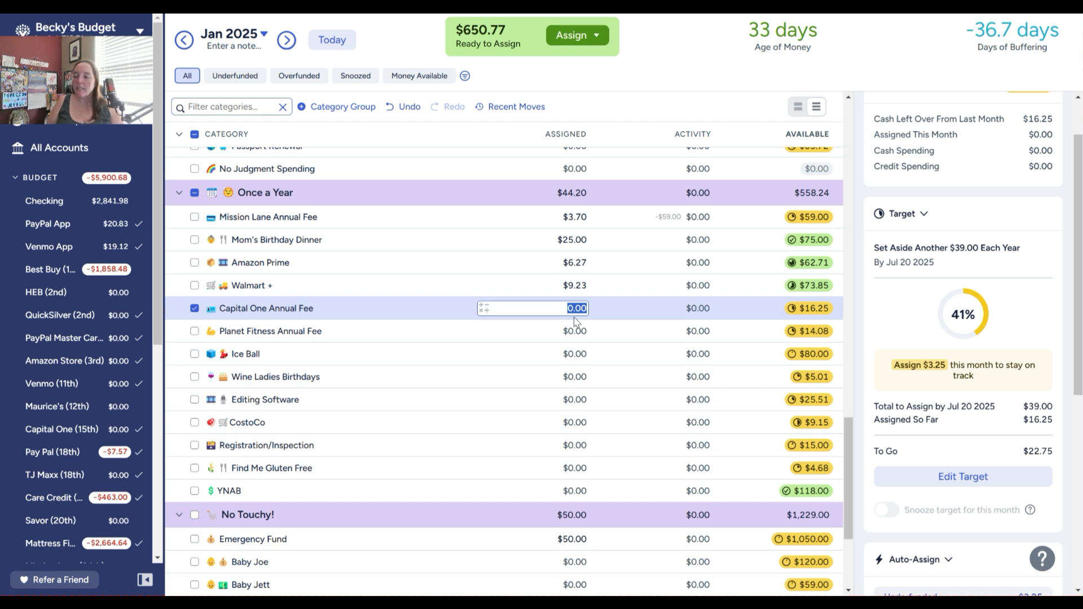
Assign $3.25 to Capital One Annual Fee and $3.52 to Planet Fitness Annual Fee, and leave no category selected
{"action": "type", "text": "3.25"}
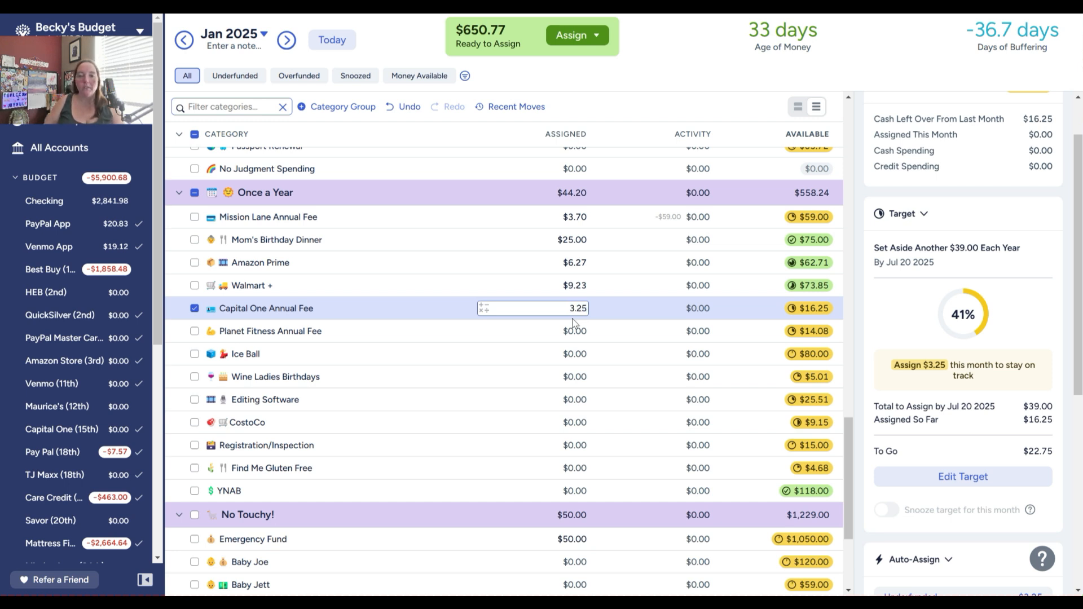
{"action": "key", "text": "Return"}
{"action": "type", "text": "3.52"}
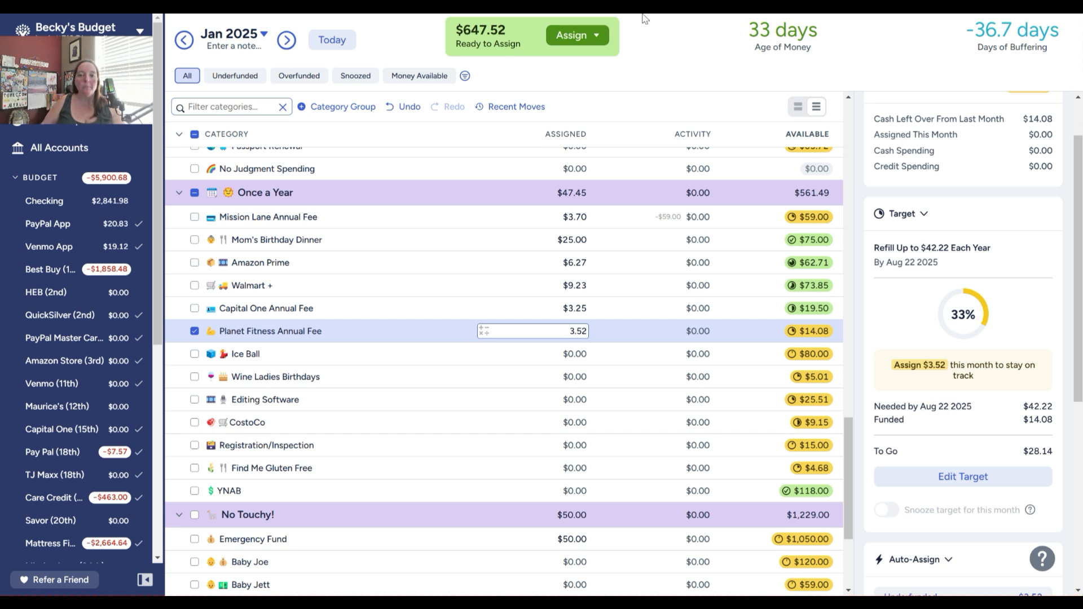
{"action": "key", "text": "Return"}
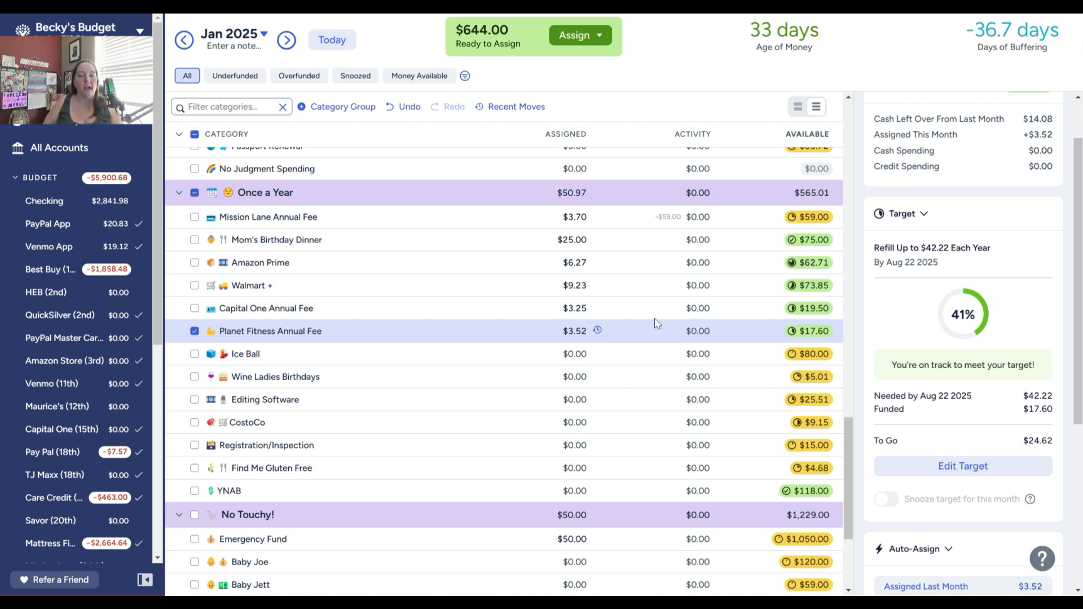
{"action": "left_click", "coordinate": [195, 331]}
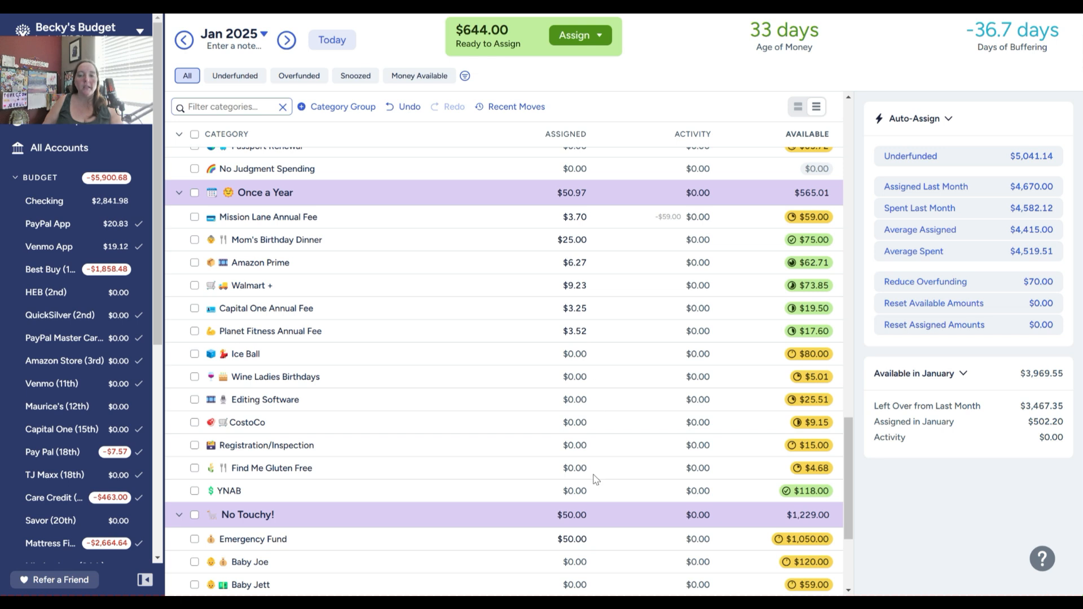
Assign $25 to Car Maintenance in the Quality of Life Goals group for January 2025
{"action": "scroll", "coordinate": [620, 486], "scroll_direction": "up", "scroll_amount": 7}
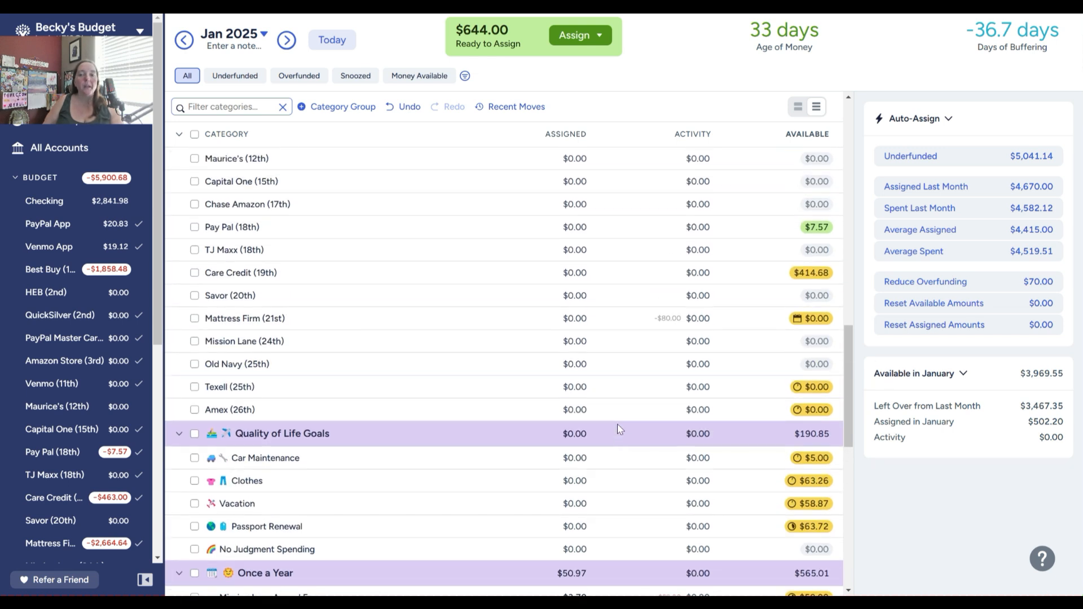
{"action": "scroll", "coordinate": [621, 429], "scroll_direction": "up", "scroll_amount": 1}
{"action": "scroll", "coordinate": [621, 428], "scroll_direction": "down", "scroll_amount": 1}
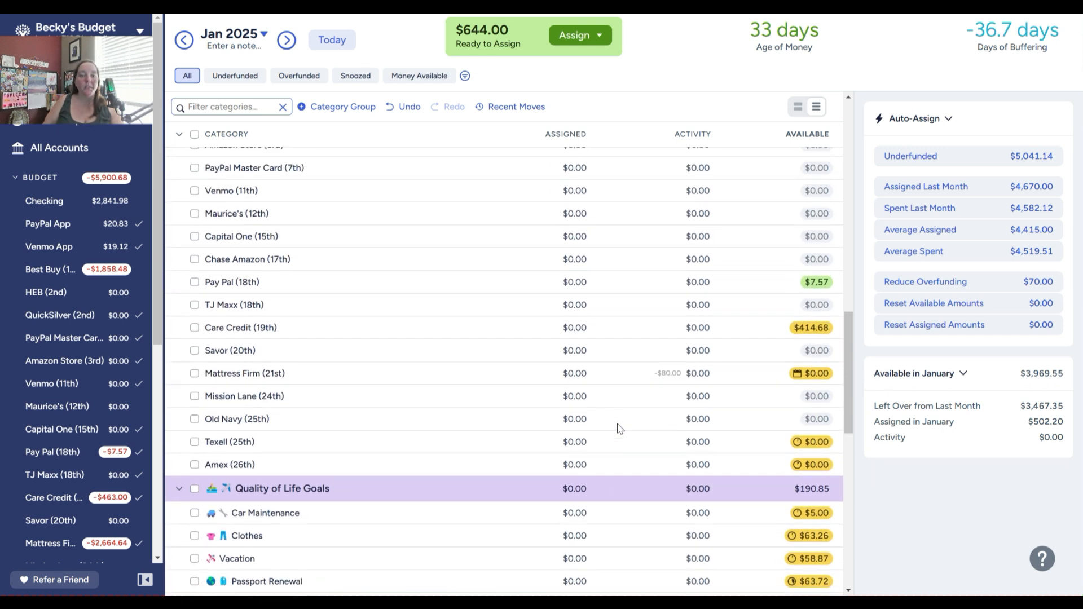
{"action": "scroll", "coordinate": [619, 429], "scroll_direction": "down", "scroll_amount": 1}
{"action": "left_click", "coordinate": [564, 395]}
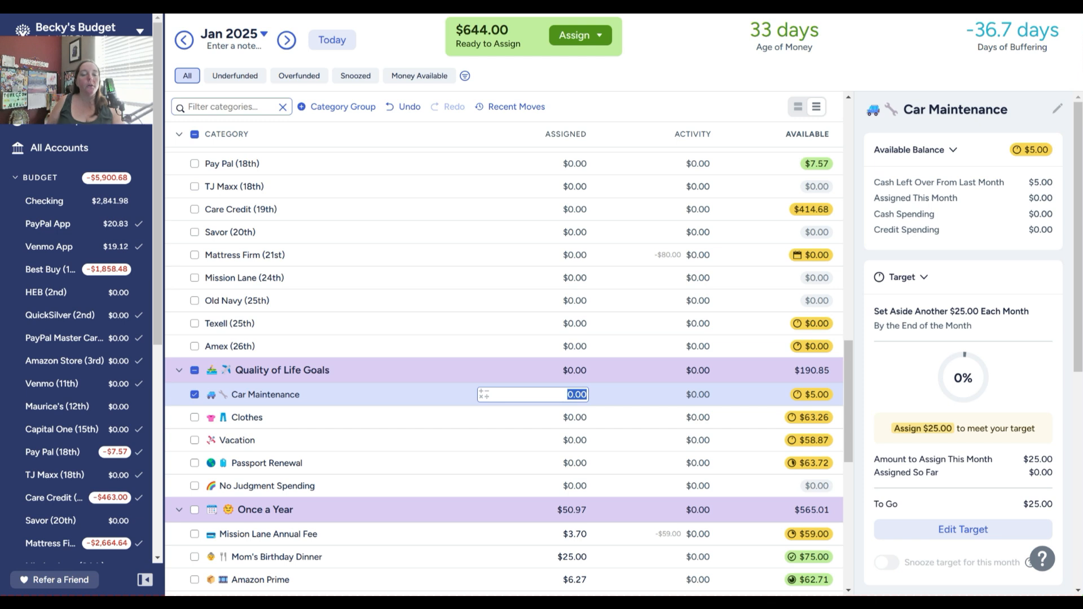
{"action": "type", "text": "25"}
{"action": "key", "text": "Return"}
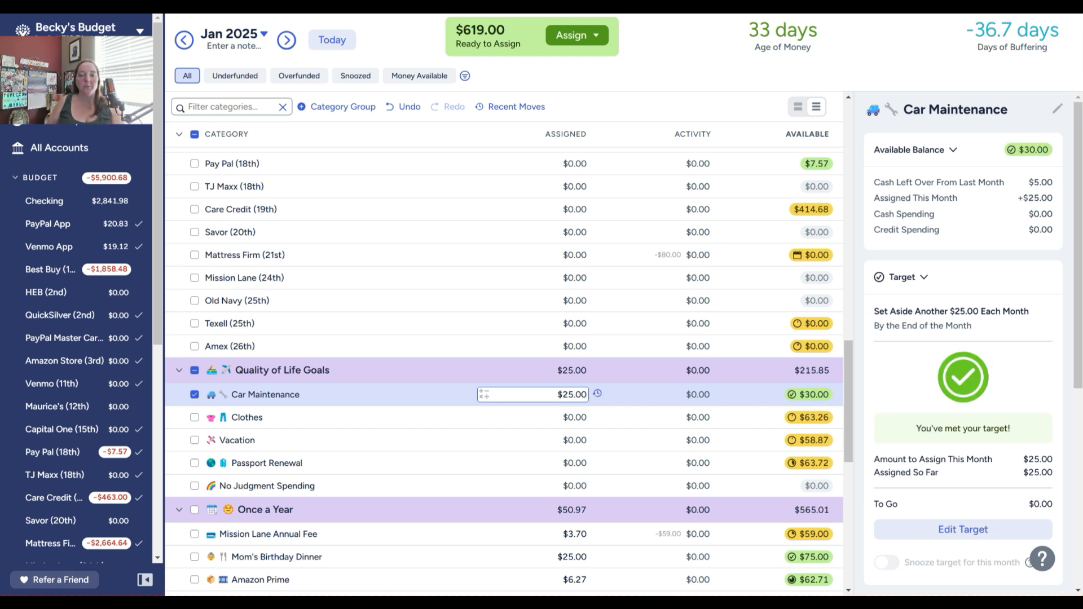
Assign $25 to Clothes in the Quality of Life Goals group for January 2025
{"action": "left_click", "coordinate": [577, 439]}
{"action": "left_click", "coordinate": [576, 417]}
{"action": "type", "text": "25"}
{"action": "key", "text": "Return"}
Assign $50 to Vacation and $1.77 to Passport Renewal in the January 2025 budget
{"action": "left_click", "coordinate": [575, 440]}
{"action": "type", "text": "50"}
{"action": "key", "text": "Return"}
{"action": "left_click", "coordinate": [579, 462]}
{"action": "type", "text": "1.77"}
{"action": "key", "text": "Return"}
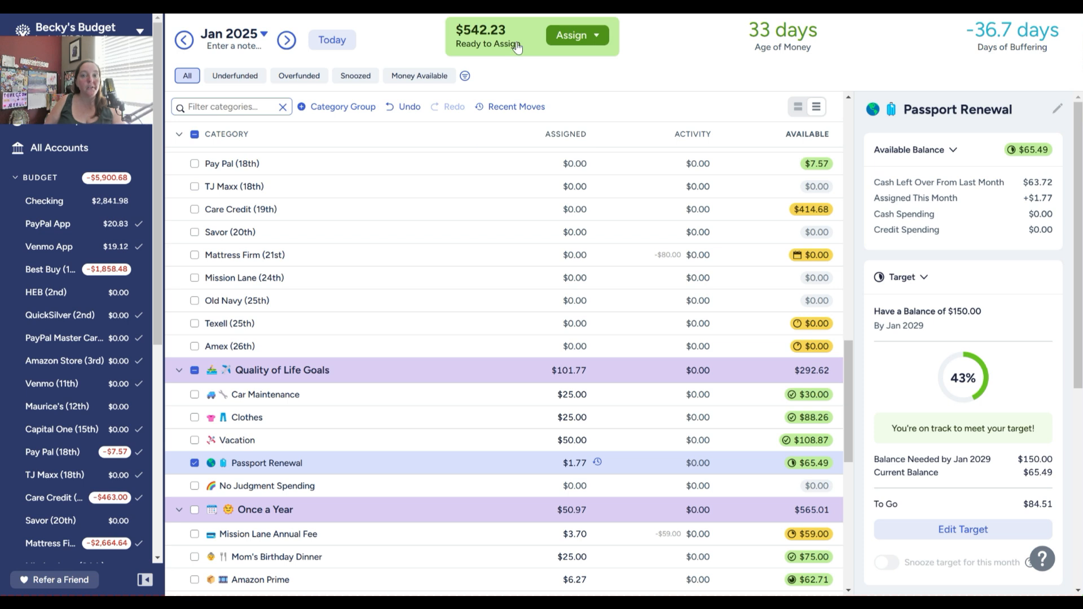
Try assigning $48.32 to Care Credit (19th) in the January 2025 budget, and undo that assignment
{"action": "scroll", "coordinate": [564, 232], "scroll_direction": "up", "scroll_amount": 2}
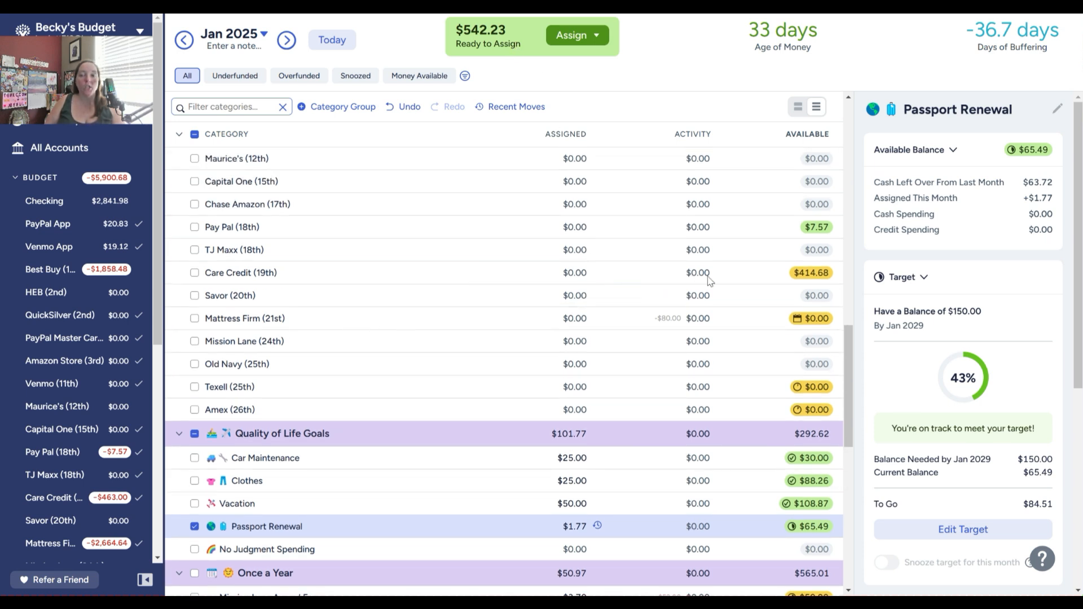
{"action": "left_click", "coordinate": [820, 275]}
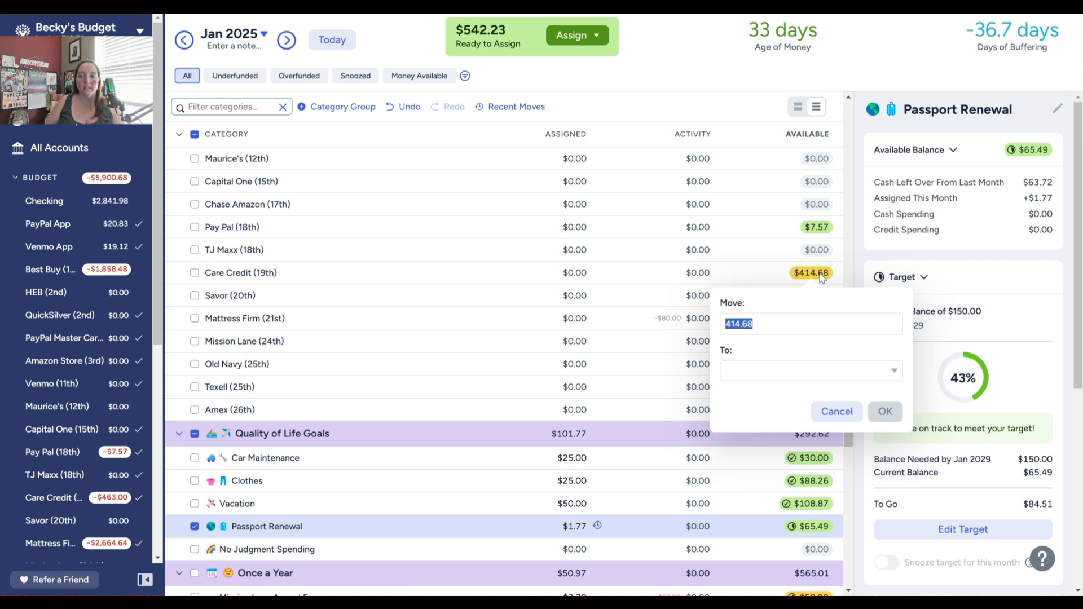
{"action": "key", "text": "Escape"}
{"action": "left_click", "coordinate": [737, 272]}
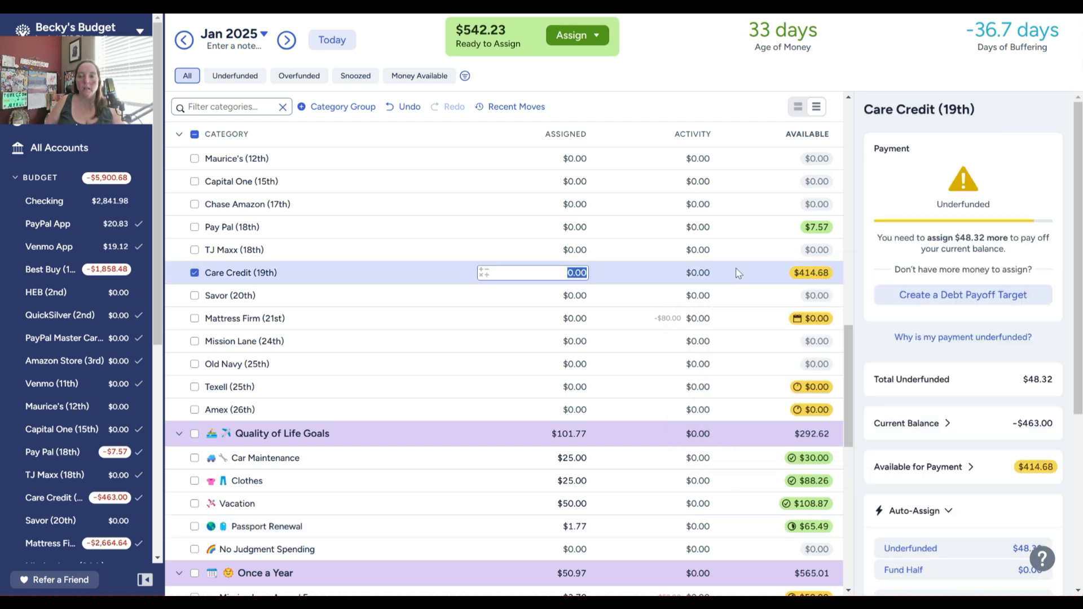
{"action": "type", "text": "48"}
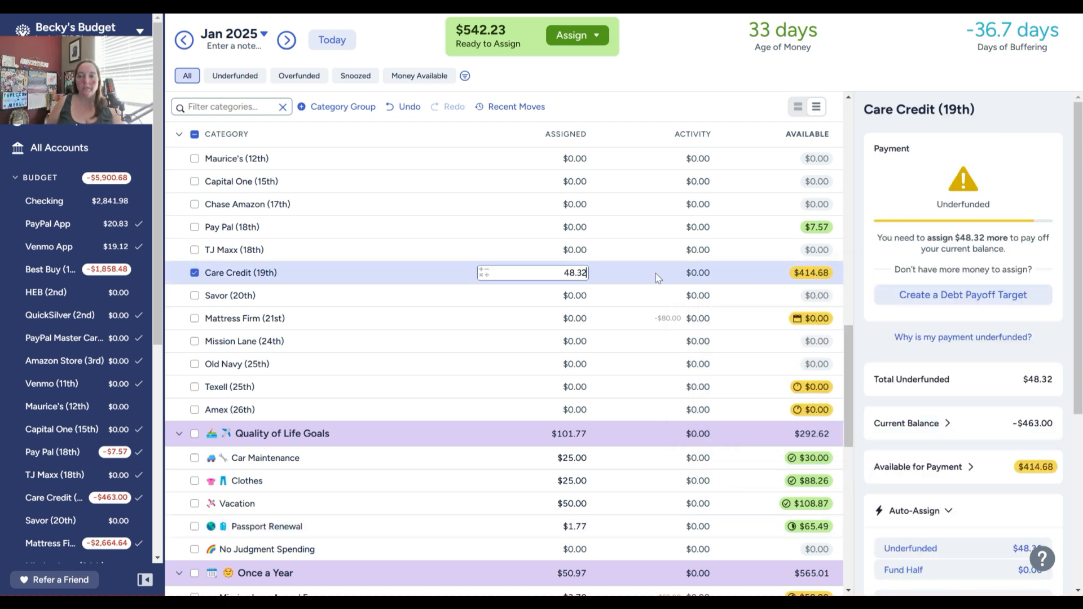
{"action": "type", "text": ".32"}
{"action": "key", "text": "Return"}
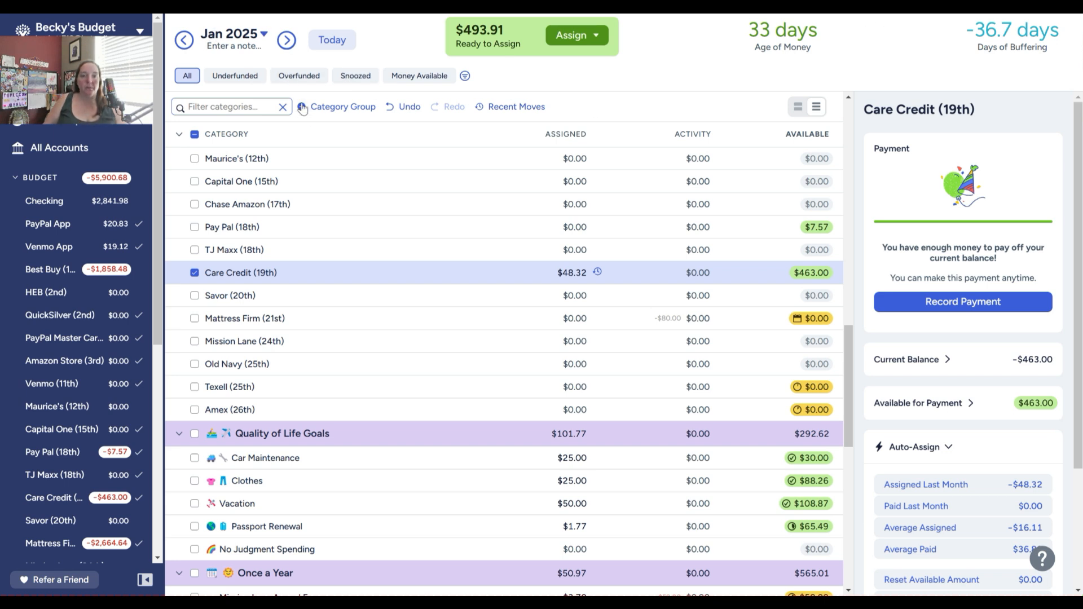
{"action": "left_click", "coordinate": [404, 107]}
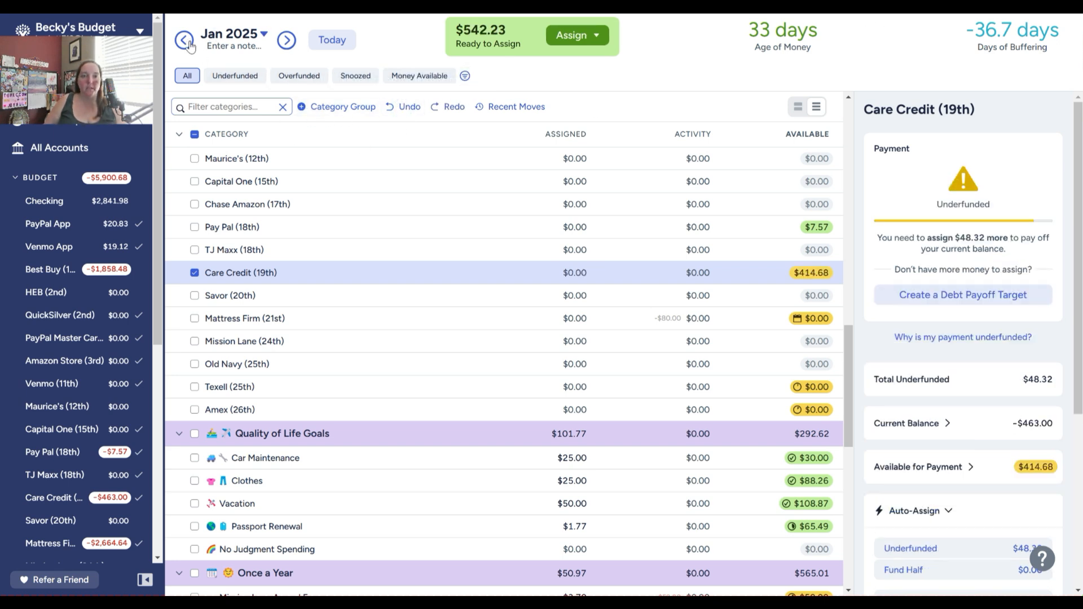
Clear the amount assigned to Care Credit (19th) in the December 2024 budget so that it is $0
{"action": "left_click", "coordinate": [185, 41]}
{"action": "left_click", "coordinate": [580, 276]}
{"action": "key", "text": "BackSpace"}
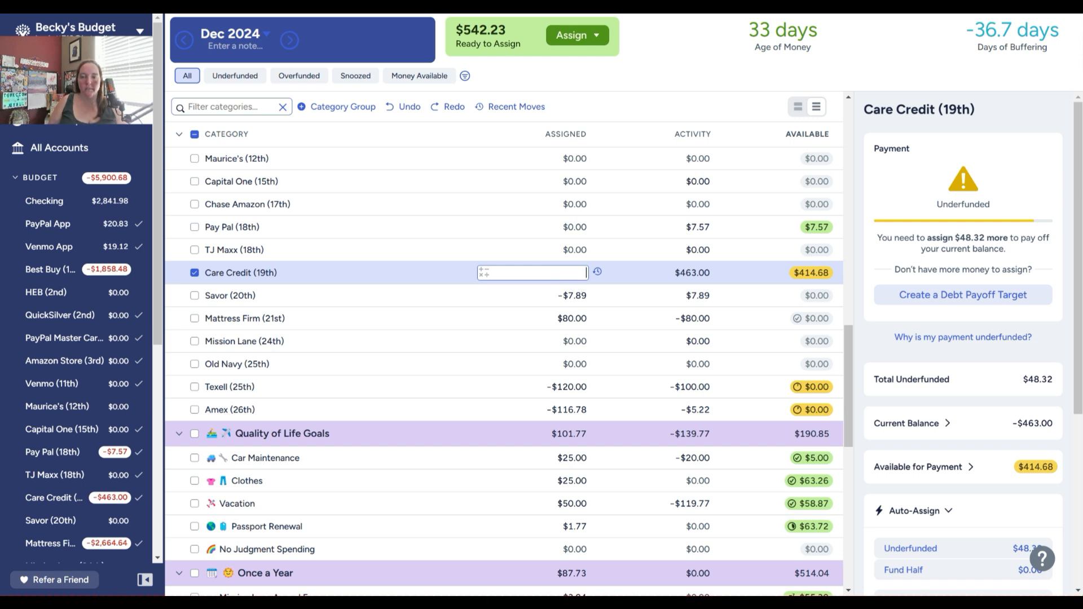
{"action": "key", "text": "Return"}
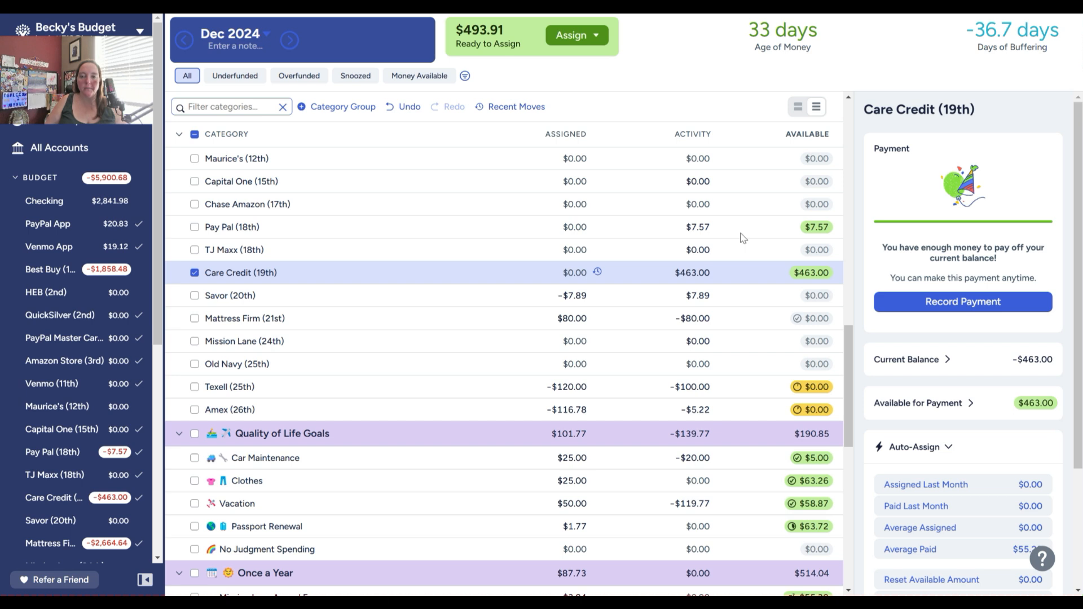
Review the December 2024 assigned amounts in the Quality of Life Goals and Once a Year groups
{"action": "scroll", "coordinate": [743, 238], "scroll_direction": "down", "scroll_amount": 3}
{"action": "scroll", "coordinate": [757, 266], "scroll_direction": "down", "scroll_amount": 2}
{"action": "left_click", "coordinate": [546, 279]}
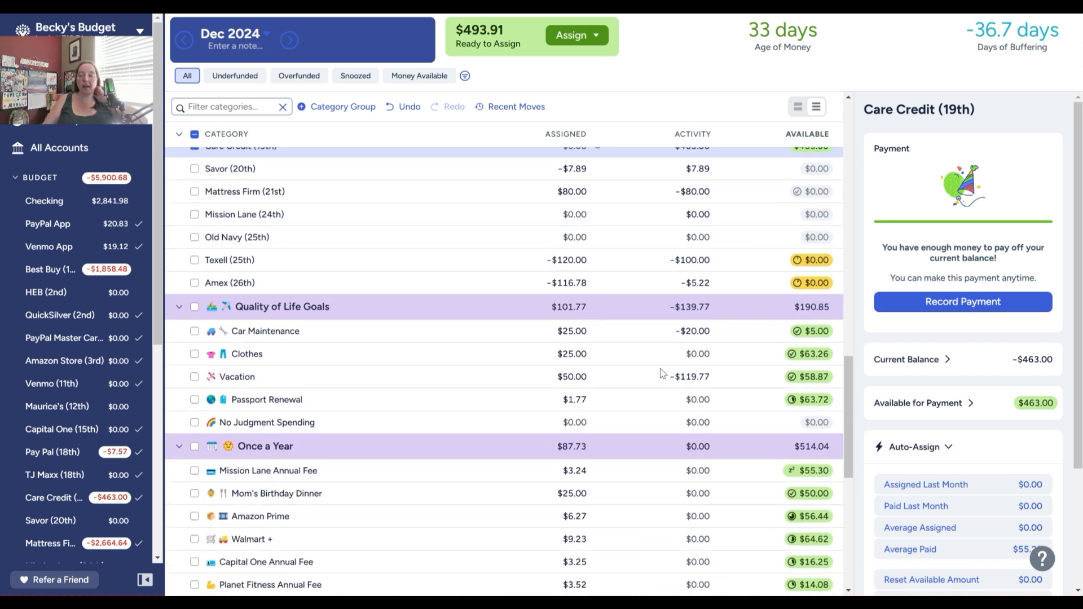
{"action": "scroll", "coordinate": [663, 373], "scroll_direction": "down", "scroll_amount": 2}
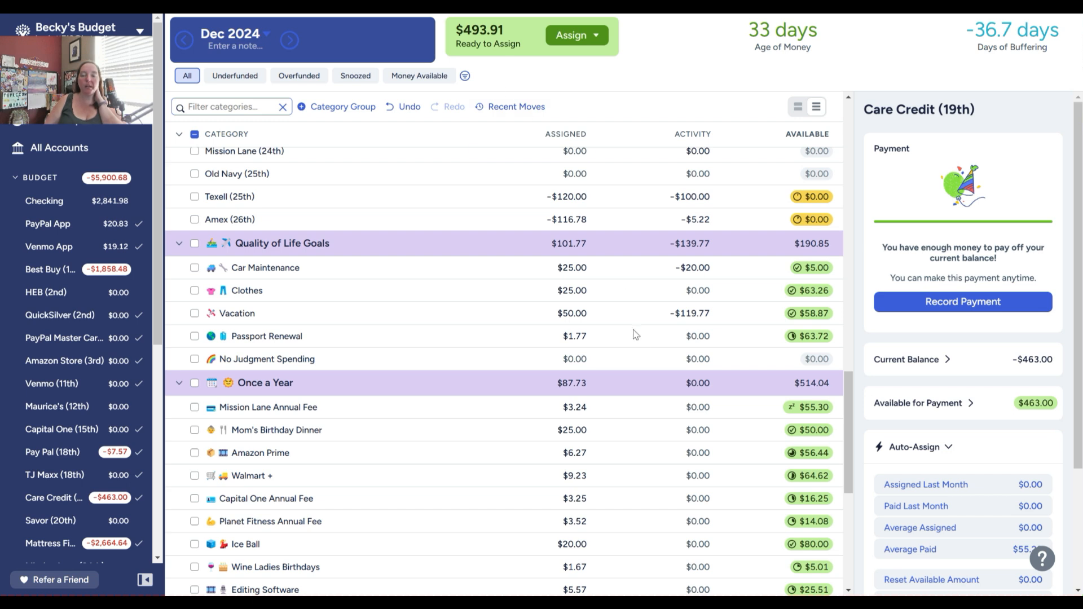
{"action": "scroll", "coordinate": [530, 225], "scroll_direction": "down", "scroll_amount": 2}
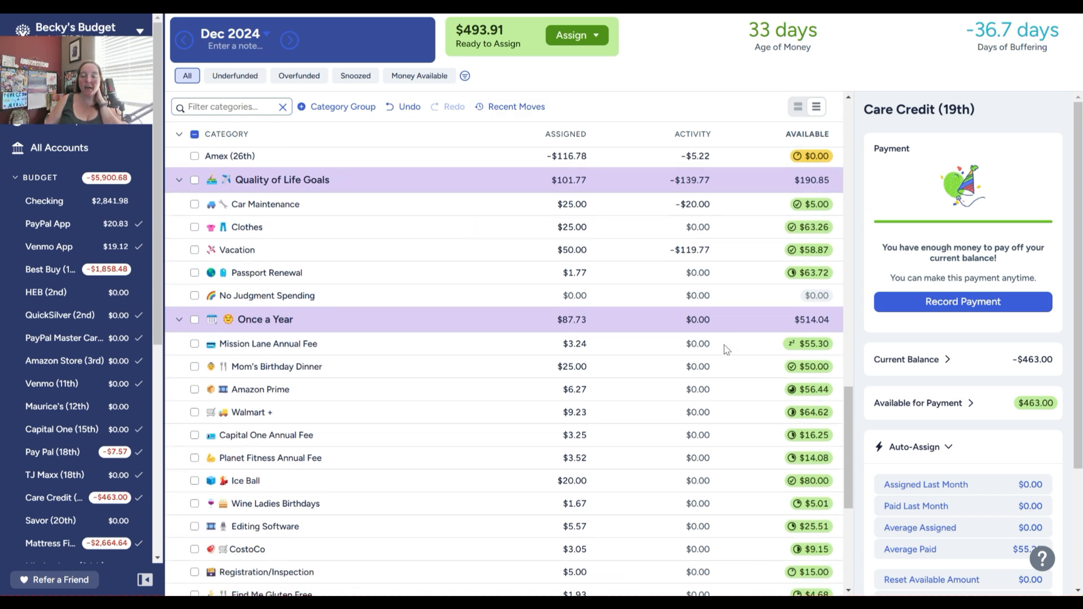
Assign $50 to Best Buy (1st) in the January 2025 budget and deselect the category
{"action": "scroll", "coordinate": [726, 350], "scroll_direction": "down", "scroll_amount": 6}
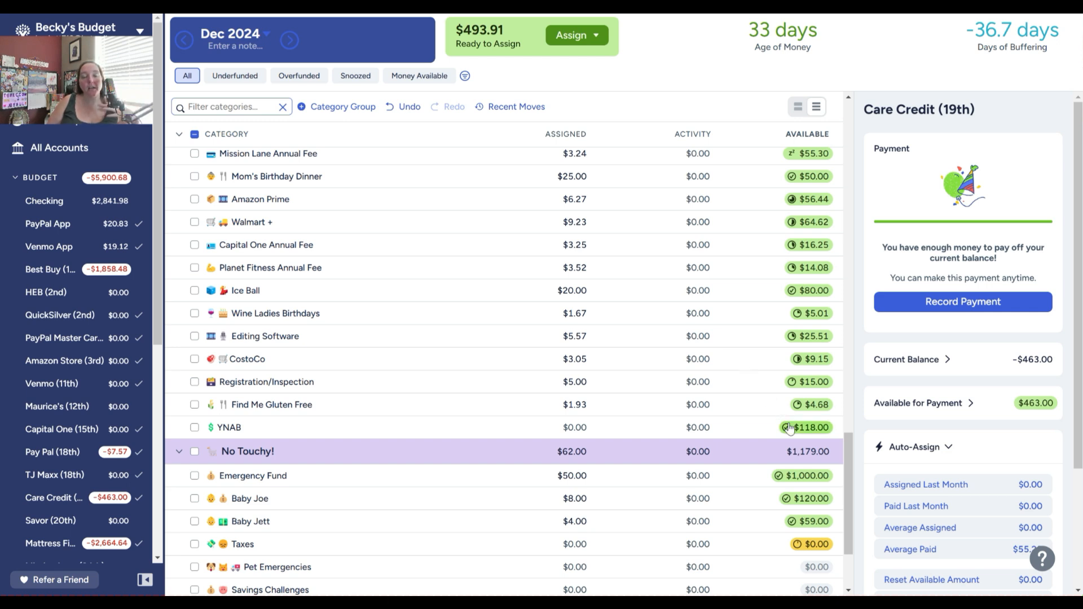
{"action": "scroll", "coordinate": [748, 364], "scroll_direction": "down", "scroll_amount": 2}
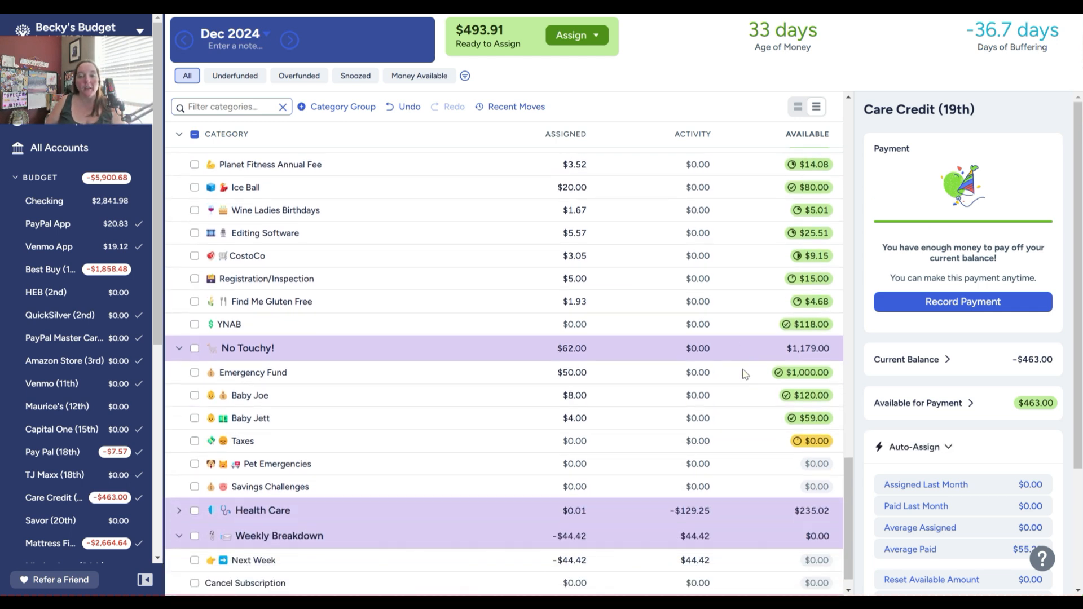
{"action": "scroll", "coordinate": [638, 339], "scroll_direction": "up", "scroll_amount": 15}
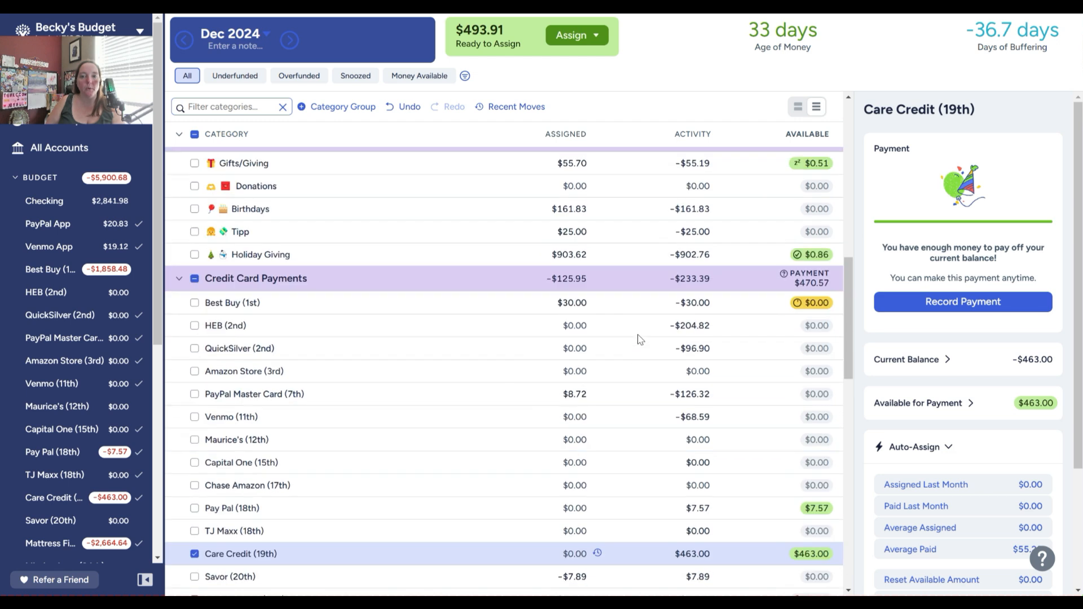
{"action": "scroll", "coordinate": [639, 339], "scroll_direction": "up", "scroll_amount": 3}
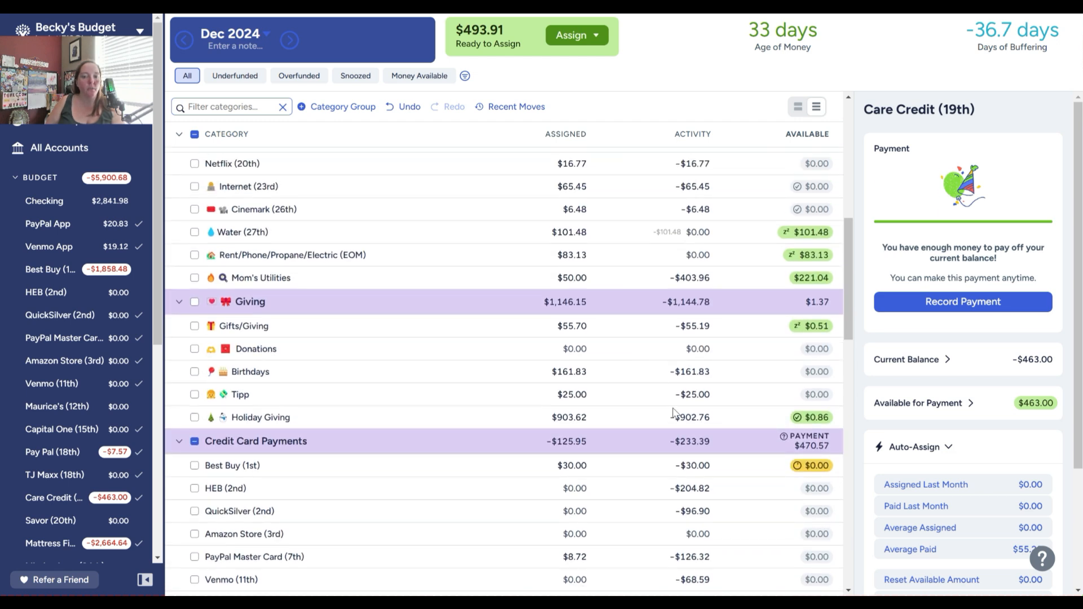
{"action": "left_click", "coordinate": [556, 465]}
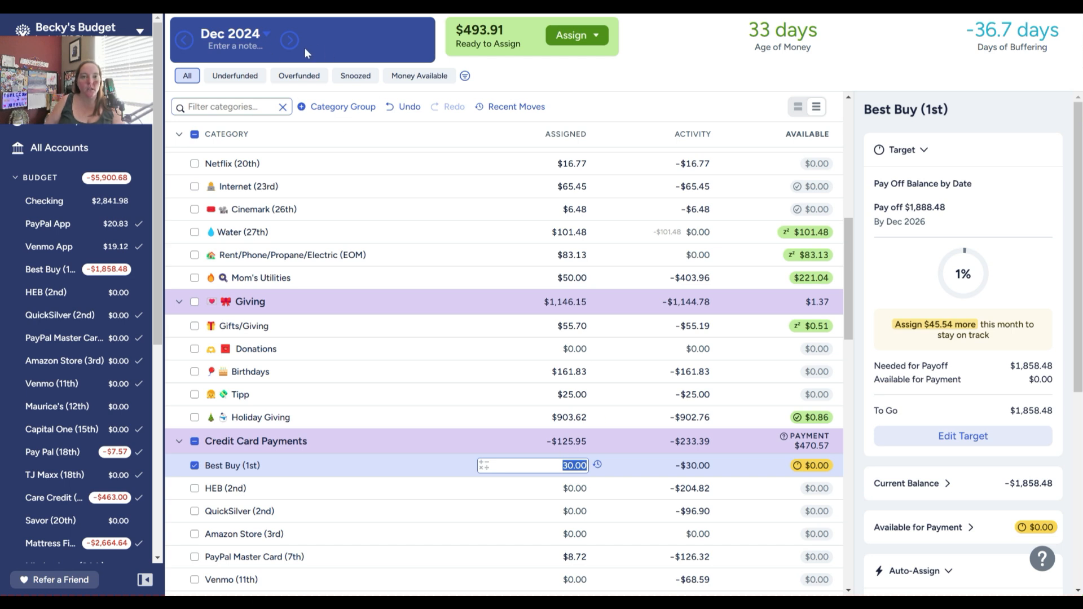
{"action": "left_click", "coordinate": [290, 40]}
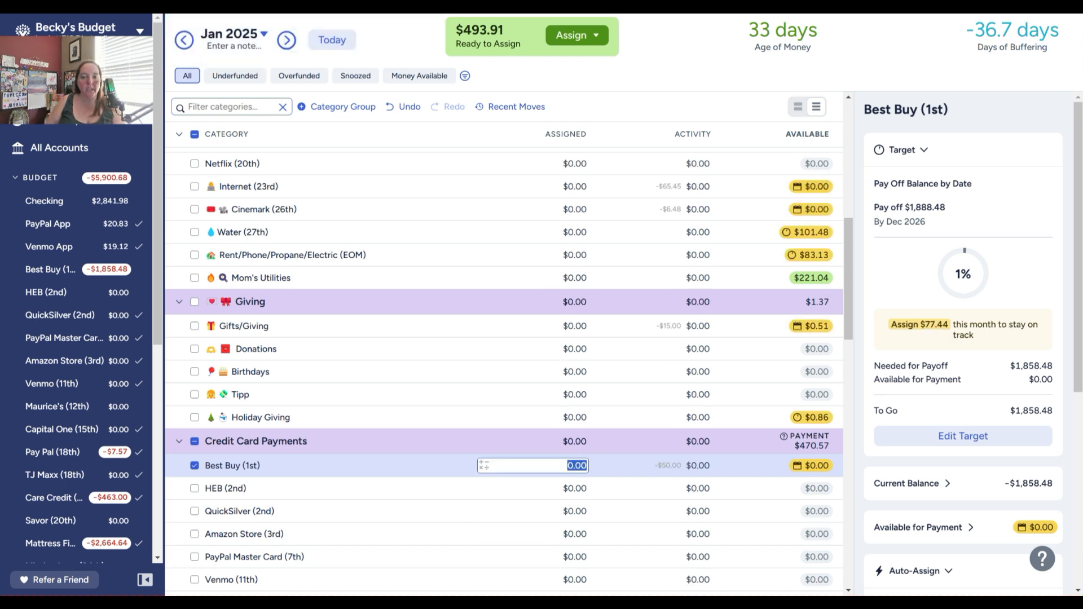
{"action": "type", "text": "50"}
{"action": "key", "text": "Return"}
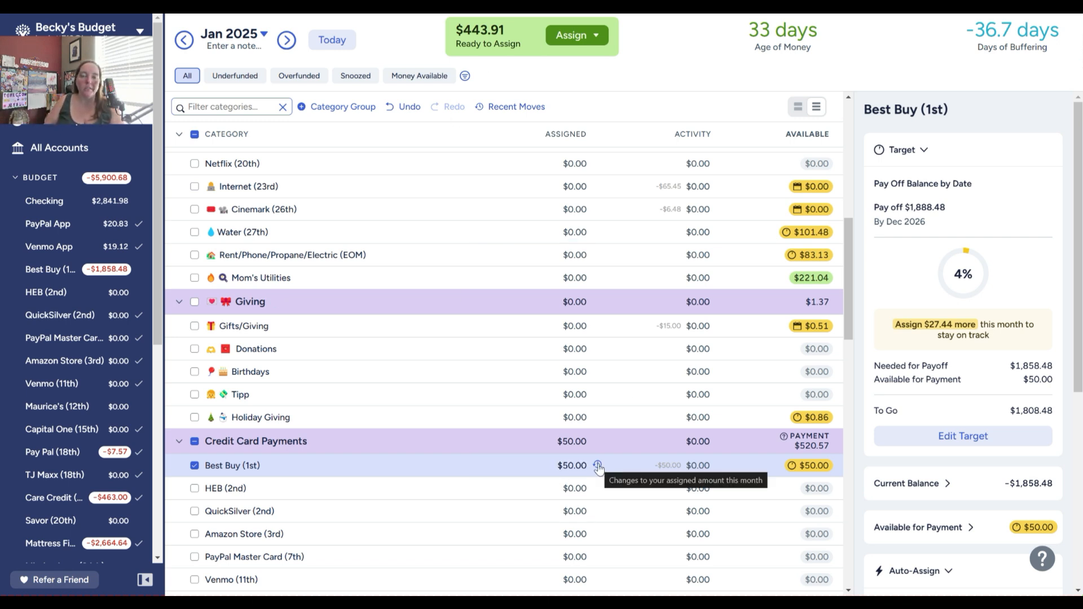
{"action": "left_click", "coordinate": [194, 467]}
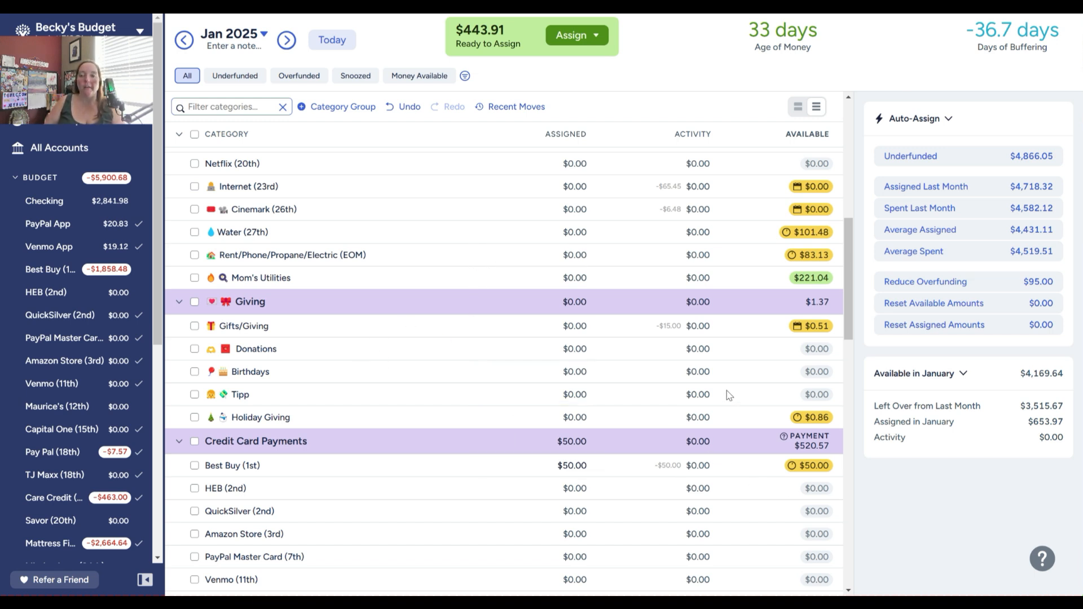
Review the January 2025 assigned and available amounts from the monthly bills down to the Weekly Breakdown group
{"action": "scroll", "coordinate": [620, 405], "scroll_direction": "up", "scroll_amount": 5}
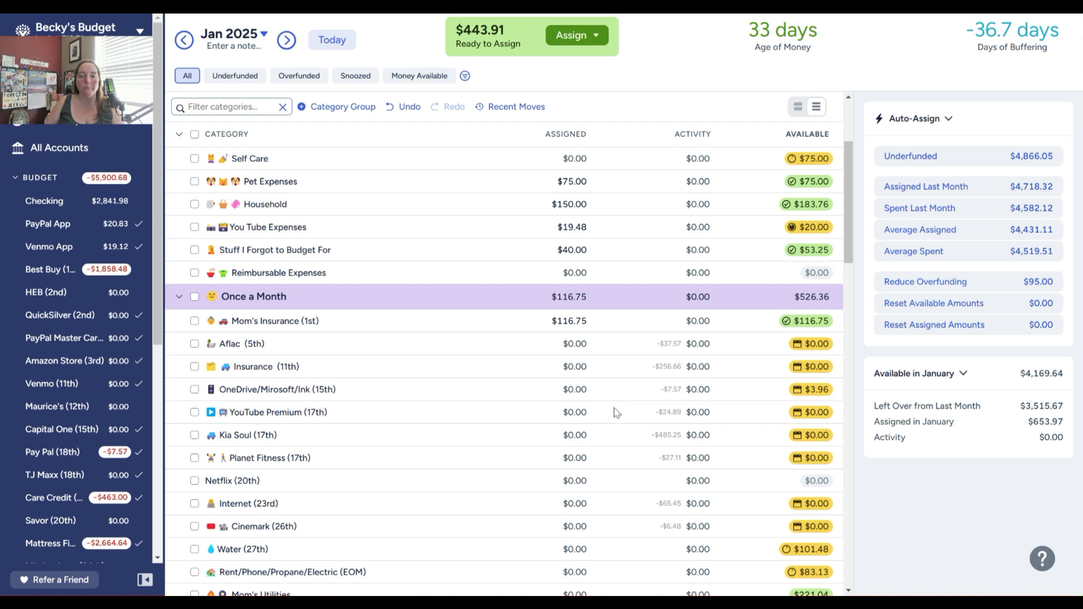
{"action": "scroll", "coordinate": [615, 411], "scroll_direction": "up", "scroll_amount": 3}
{"action": "scroll", "coordinate": [612, 407], "scroll_direction": "down", "scroll_amount": 3}
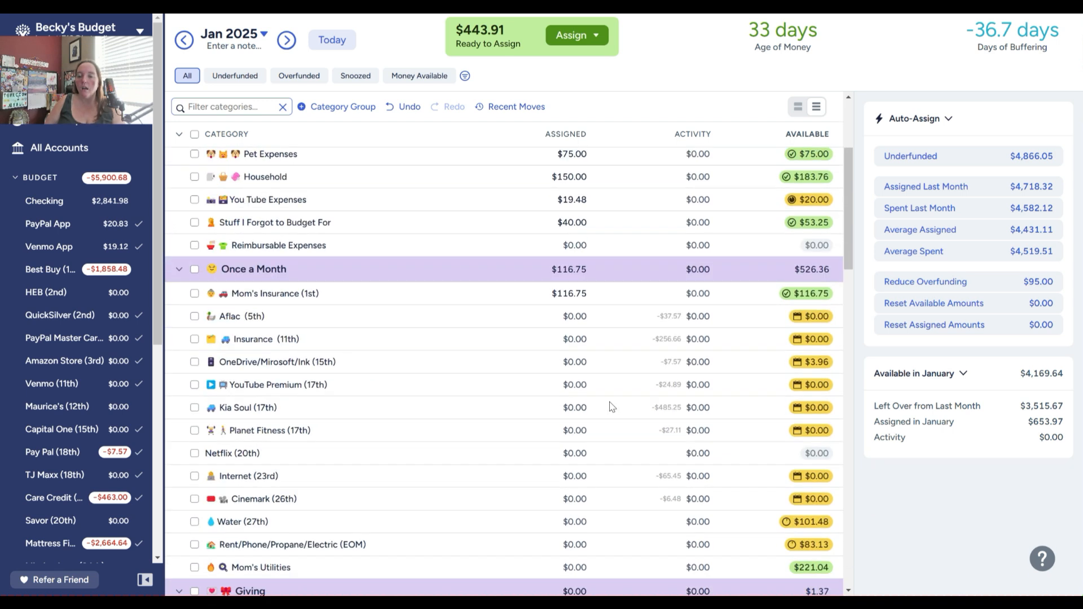
{"action": "scroll", "coordinate": [612, 408], "scroll_direction": "down", "scroll_amount": 8}
{"action": "scroll", "coordinate": [618, 402], "scroll_direction": "down", "scroll_amount": 6}
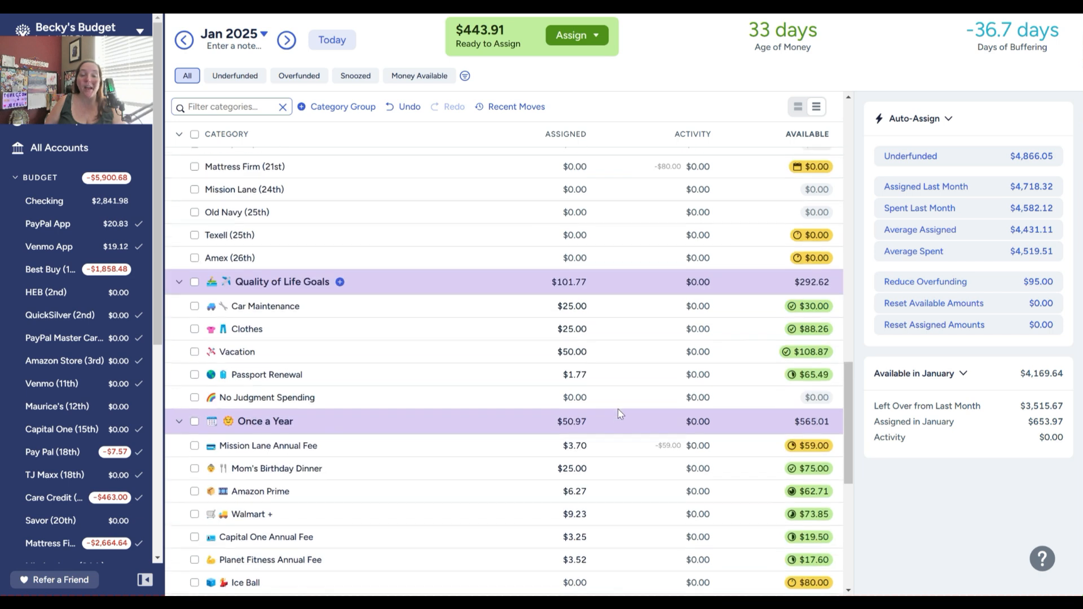
{"action": "scroll", "coordinate": [618, 408], "scroll_direction": "down", "scroll_amount": 5}
{"action": "scroll", "coordinate": [621, 410], "scroll_direction": "down", "scroll_amount": 2}
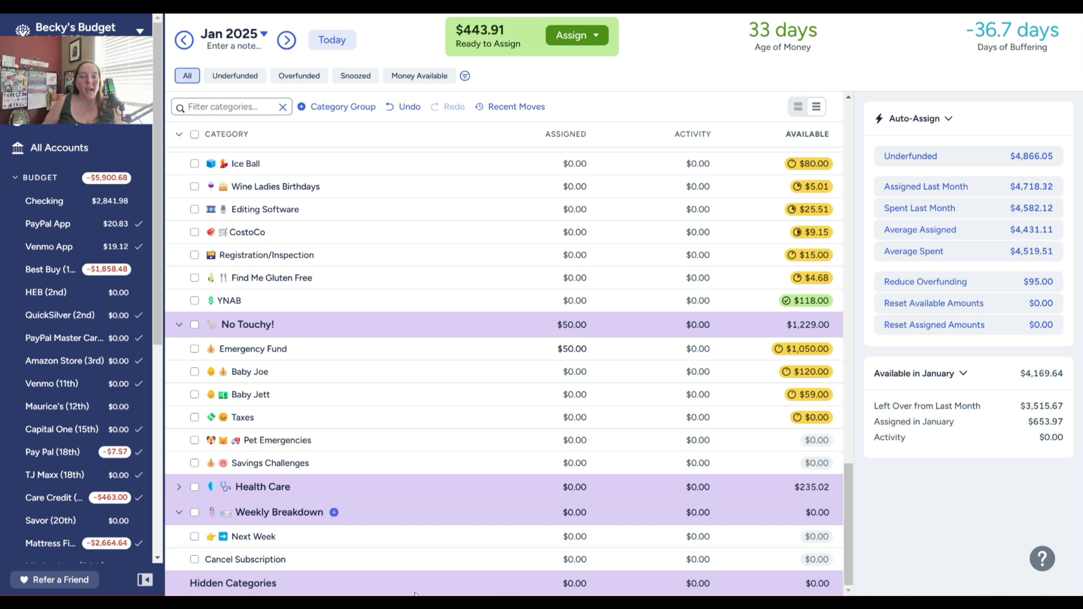
Try assigning $443.91 to Amex (26th) in the January 2025 budget, and undo that assignment
{"action": "scroll", "coordinate": [608, 326], "scroll_direction": "up", "scroll_amount": 5}
{"action": "scroll", "coordinate": [536, 280], "scroll_direction": "up", "scroll_amount": 3}
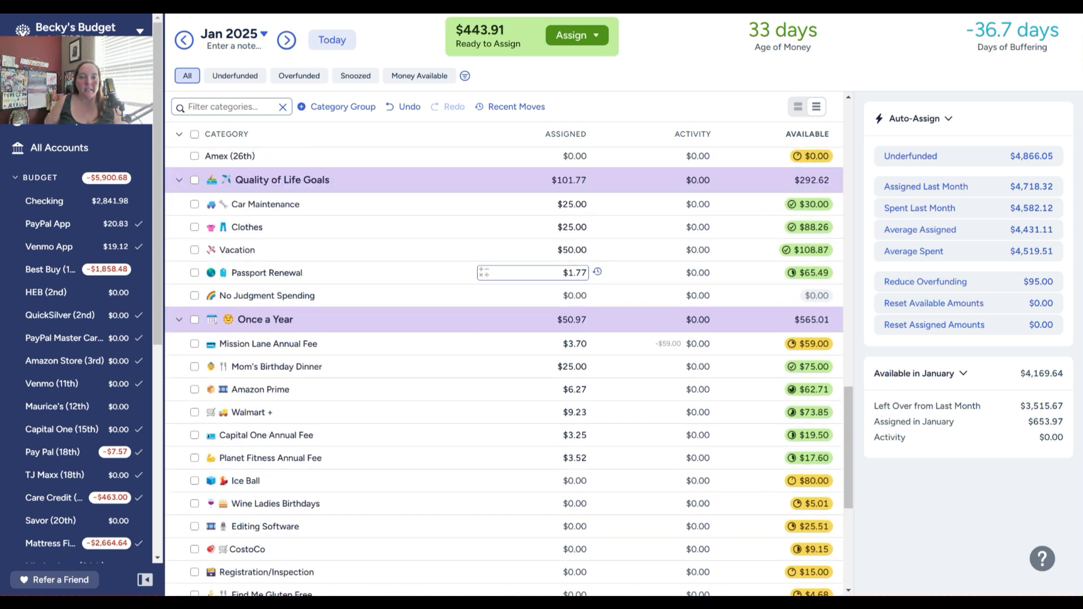
{"action": "left_click", "coordinate": [565, 219]}
{"action": "type", "text": "443.91"}
{"action": "key", "text": "Return"}
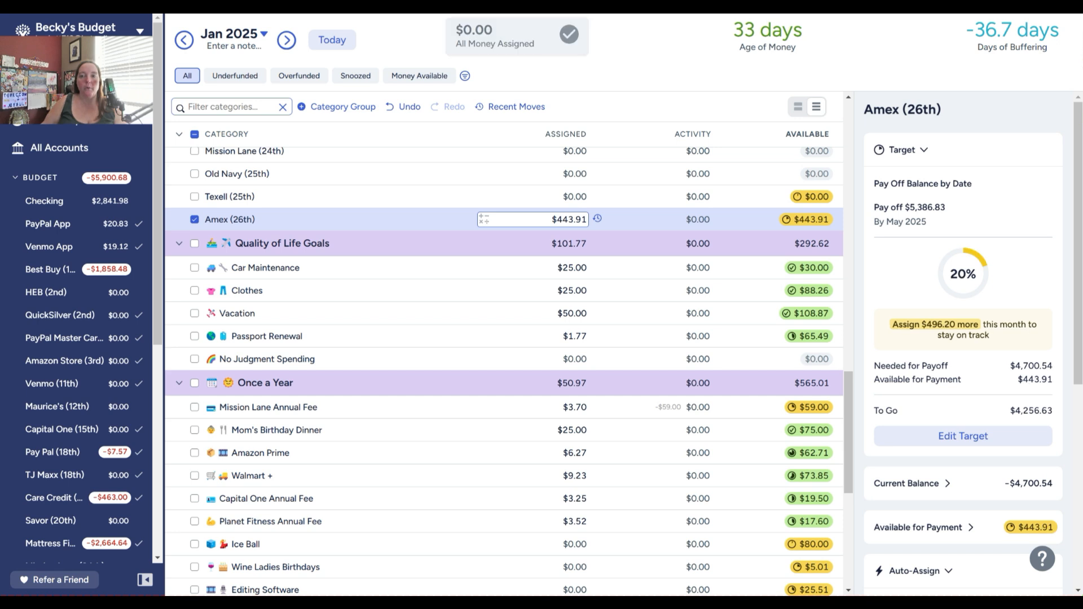
{"action": "scroll", "coordinate": [641, 303], "scroll_direction": "up", "scroll_amount": 3}
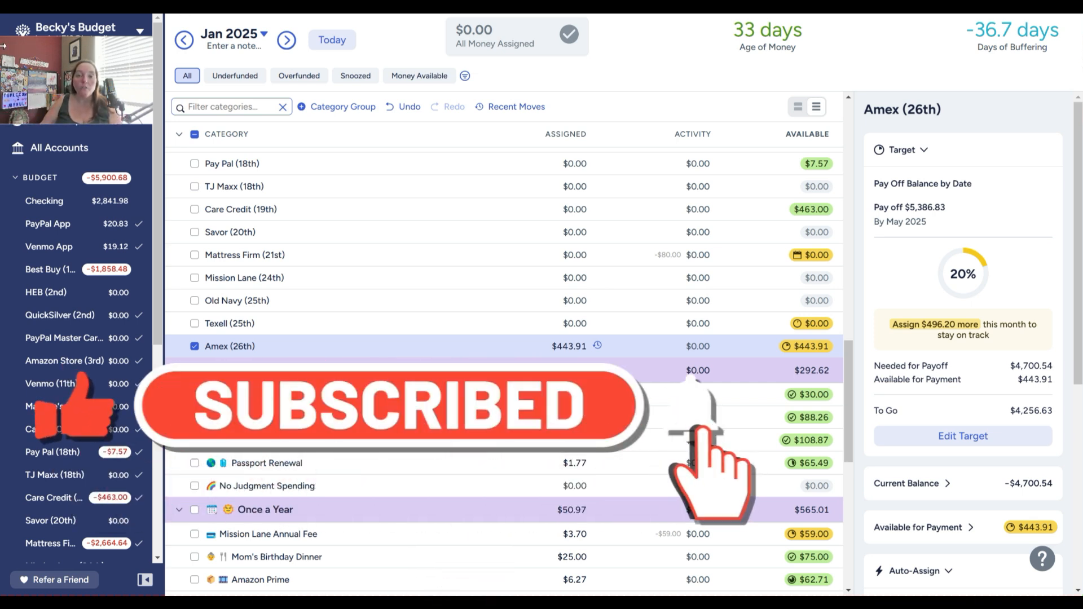
{"action": "left_click", "coordinate": [402, 107]}
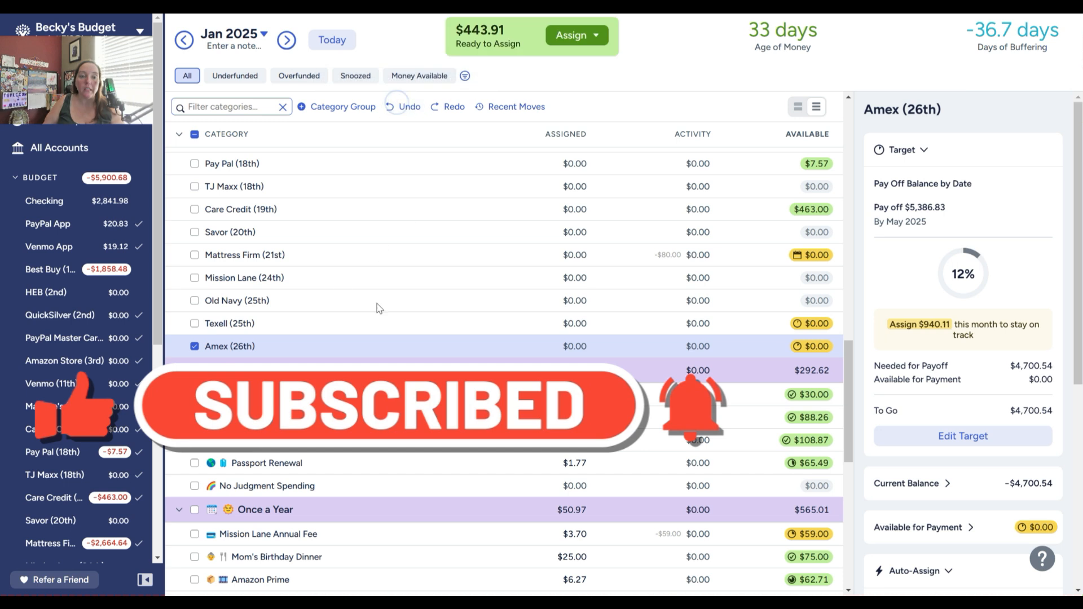
Try setting the December 2024 assigned amount of Mom's Utilities to $150, and undo that change
{"action": "scroll", "coordinate": [495, 242], "scroll_direction": "up", "scroll_amount": 2}
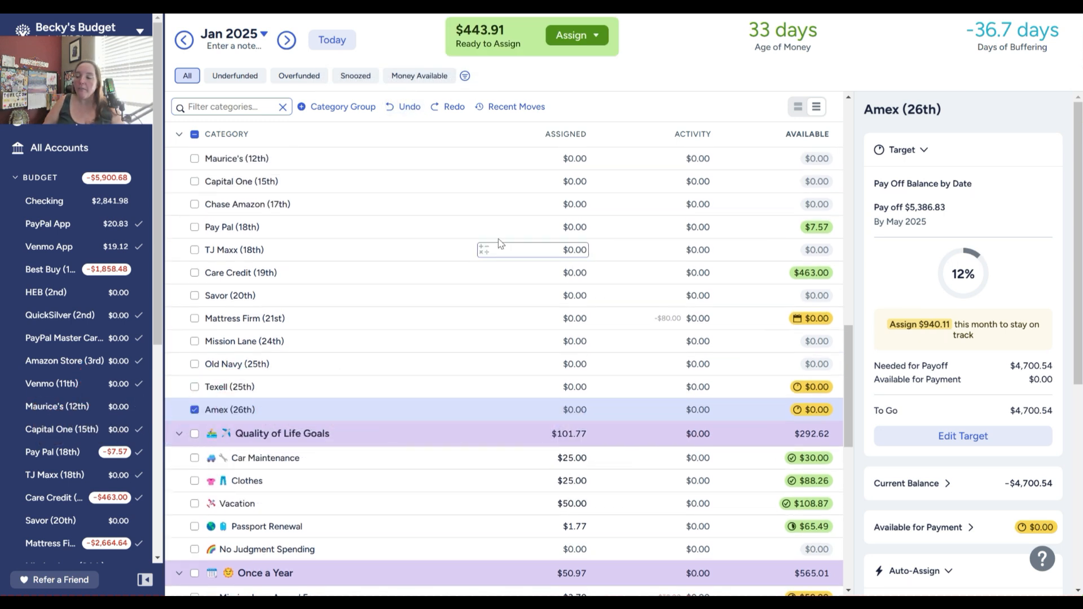
{"action": "scroll", "coordinate": [499, 239], "scroll_direction": "up", "scroll_amount": 2}
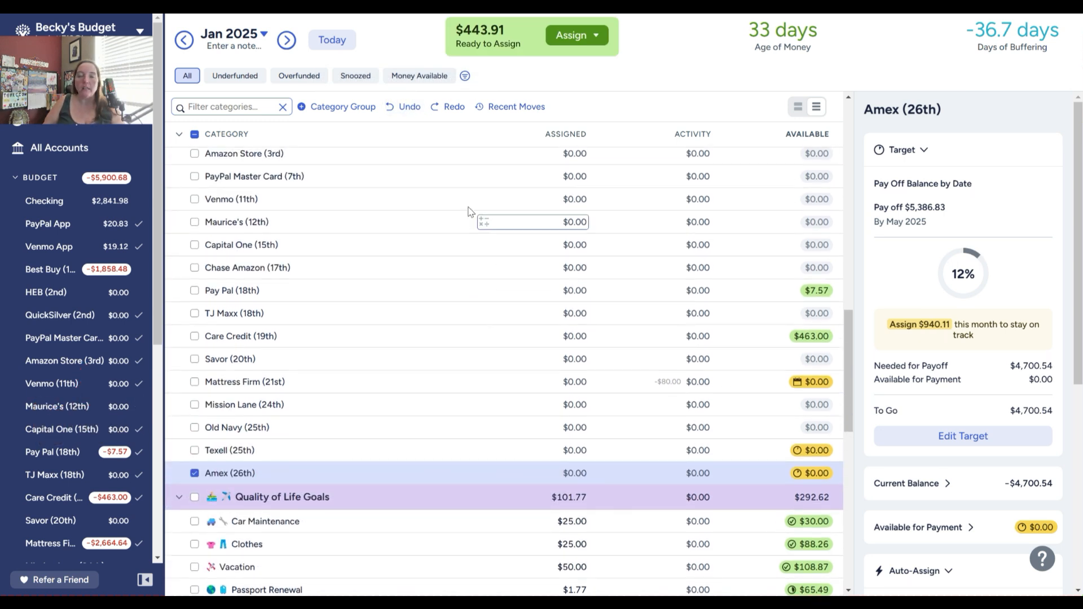
{"action": "left_click", "coordinate": [184, 40]}
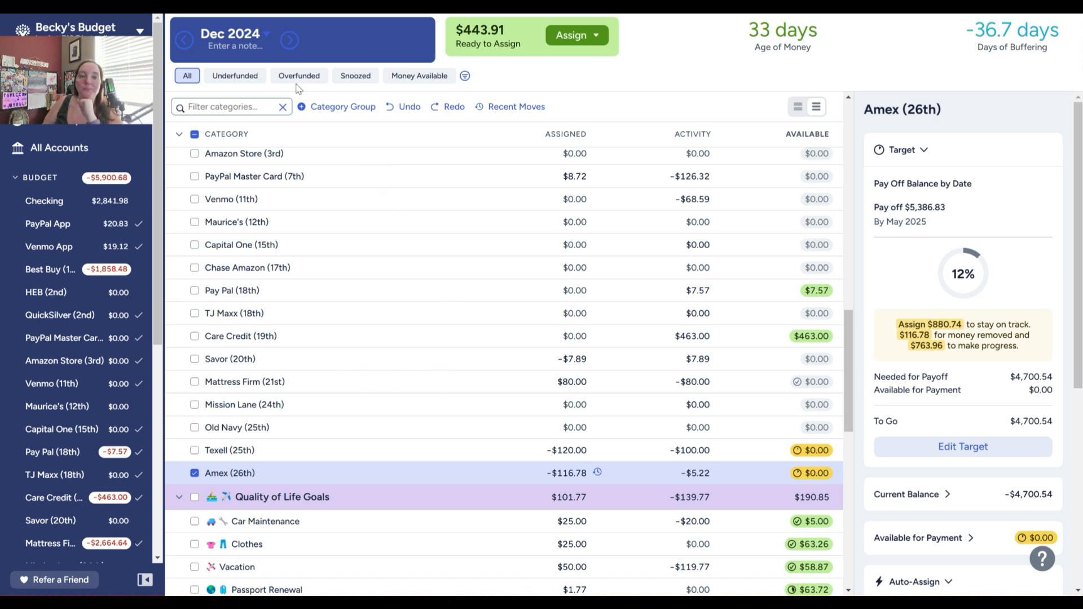
{"action": "scroll", "coordinate": [371, 396], "scroll_direction": "up", "scroll_amount": 2}
{"action": "scroll", "coordinate": [378, 399], "scroll_direction": "up", "scroll_amount": 1}
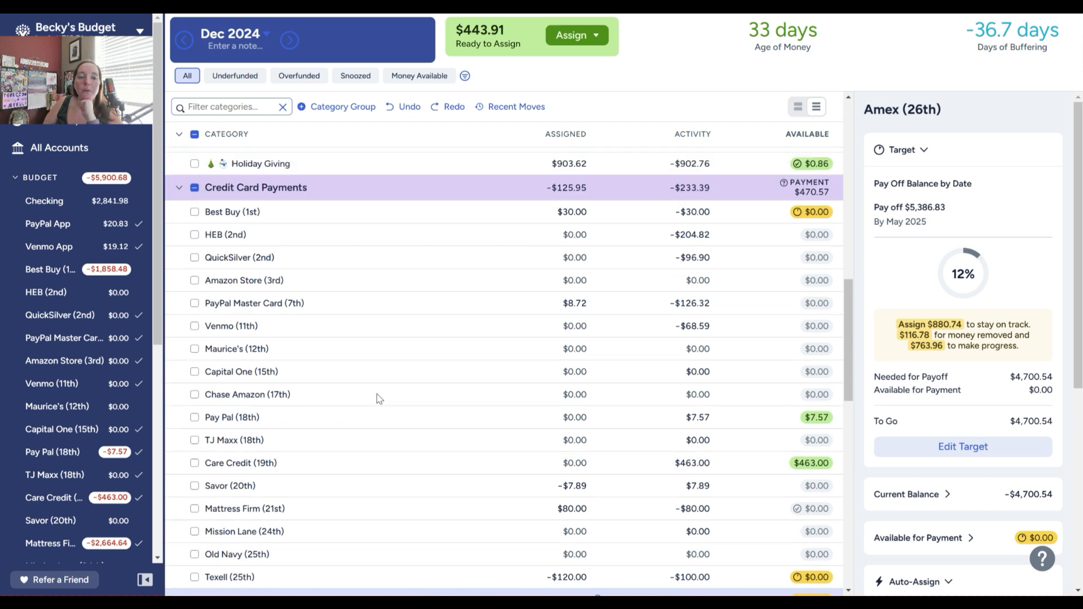
{"action": "scroll", "coordinate": [380, 399], "scroll_direction": "up", "scroll_amount": 5}
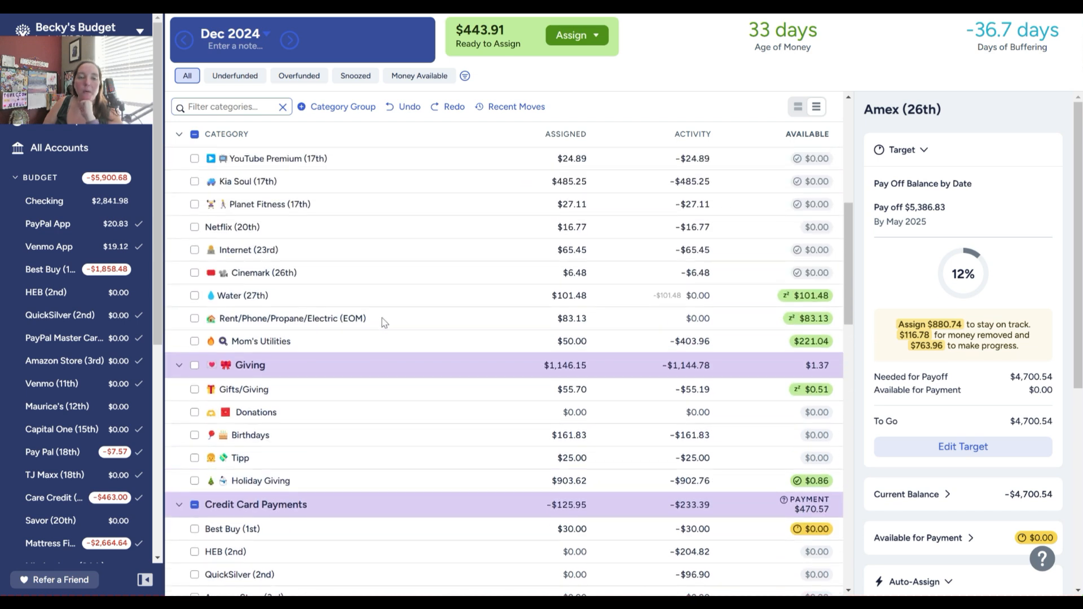
{"action": "left_click", "coordinate": [555, 342]}
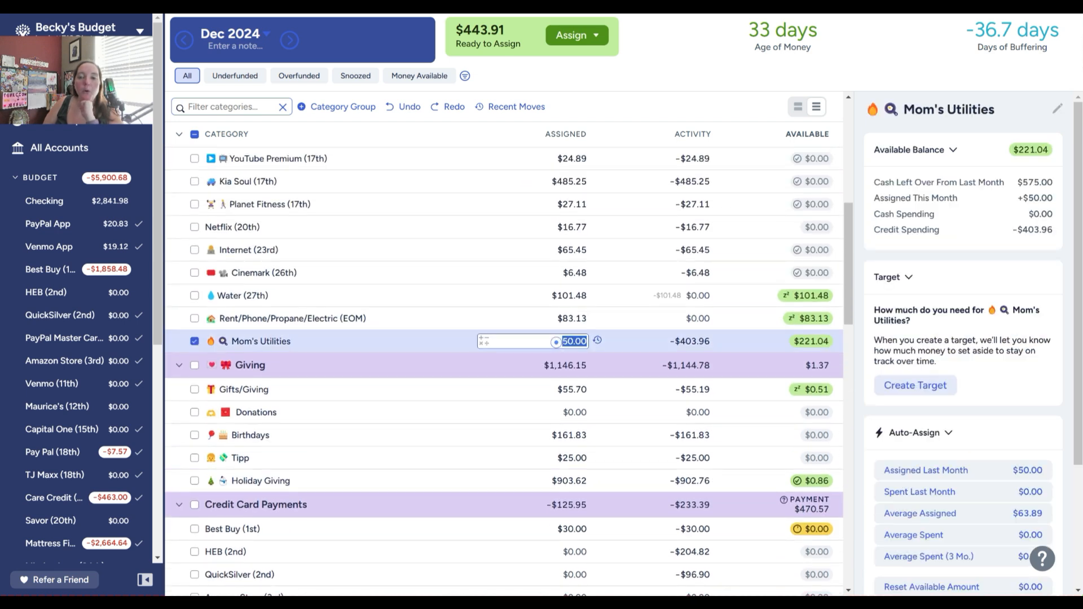
{"action": "type", "text": "150"}
{"action": "key", "text": "Return"}
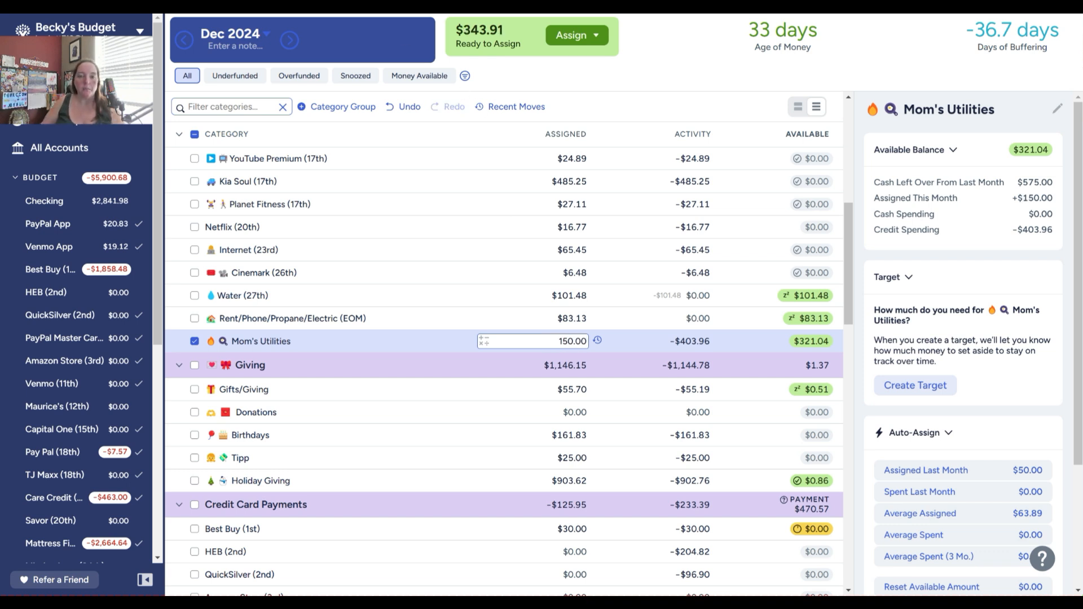
{"action": "left_click", "coordinate": [421, 109]}
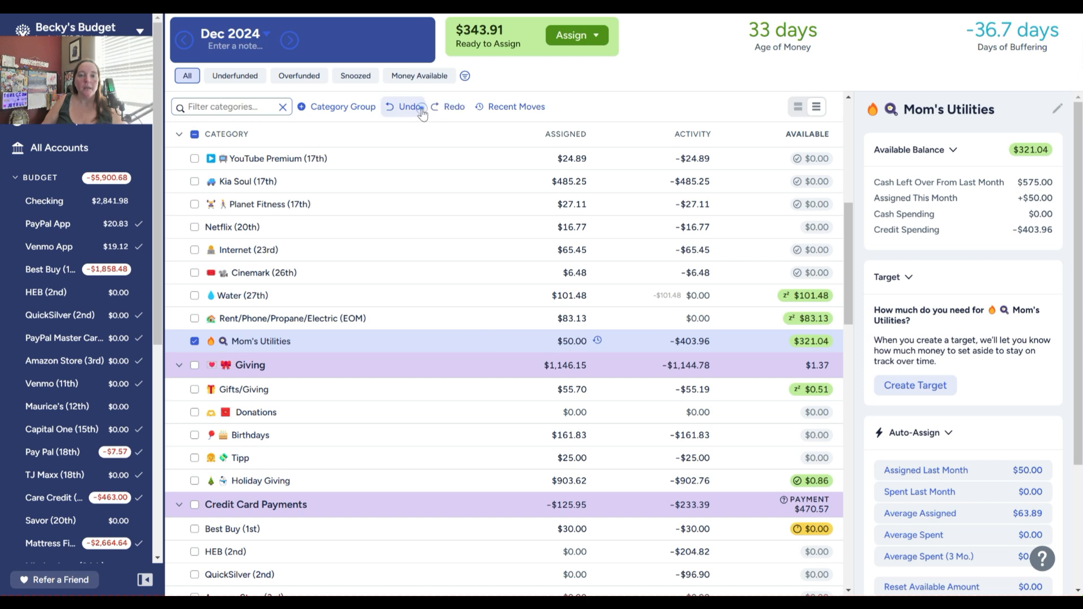
Assign $100 to Mom's Utilities in the January 2025 budget and deselect the category
{"action": "left_click", "coordinate": [289, 40]}
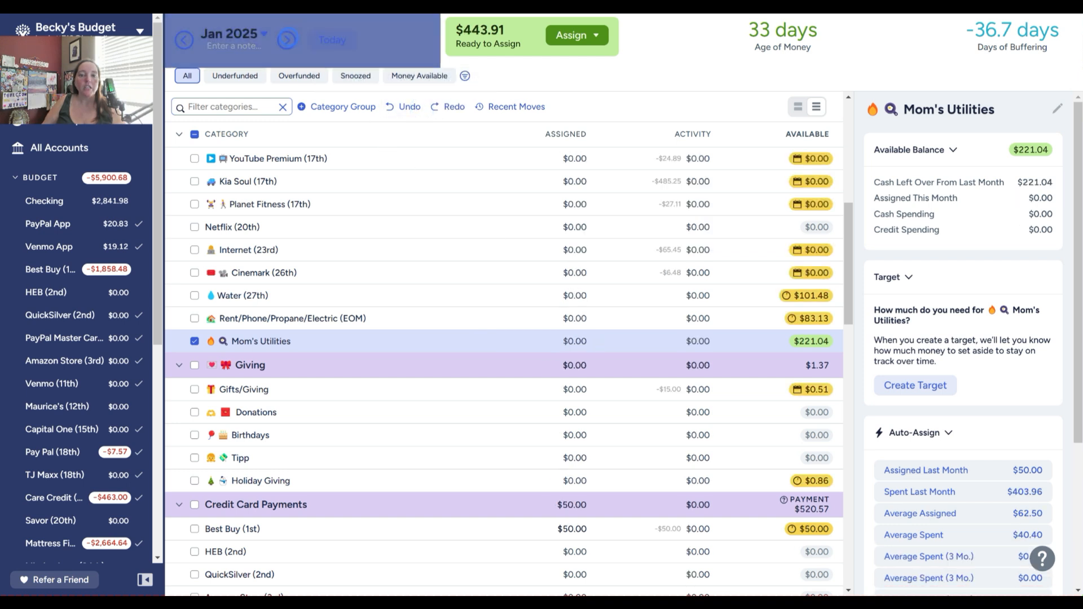
{"action": "left_click", "coordinate": [564, 341]}
{"action": "type", "text": "+100"}
{"action": "key", "text": "Return"}
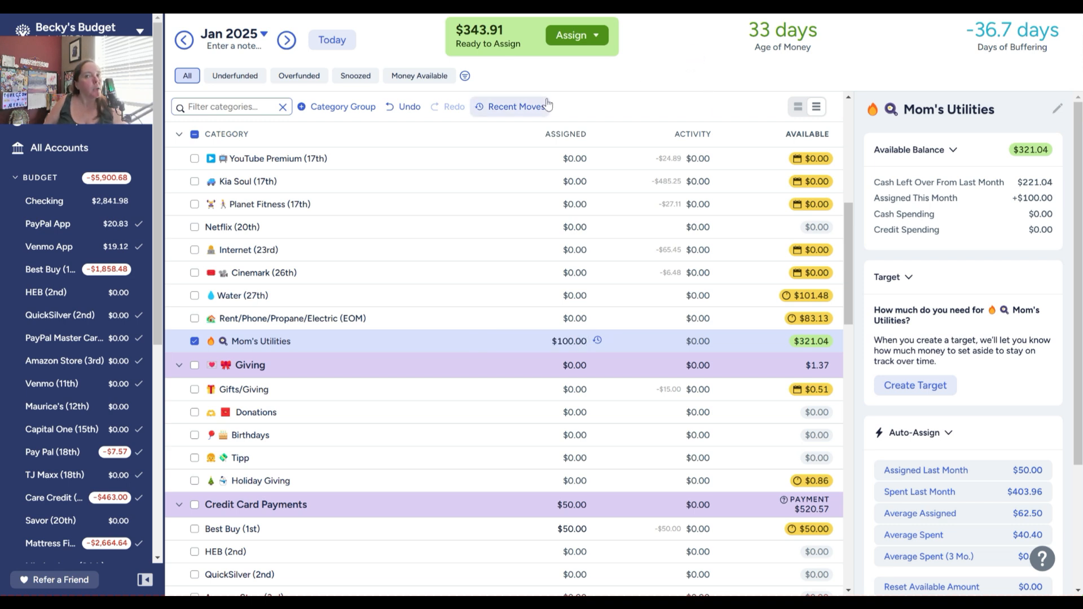
{"action": "left_click", "coordinate": [194, 341]}
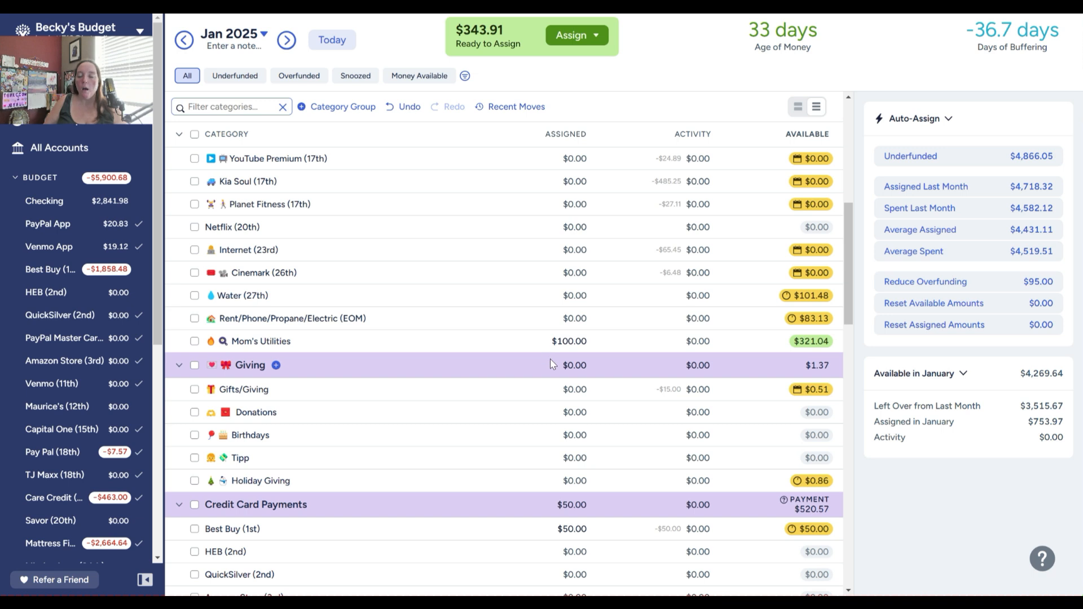
Assign $150 to Gifts/Giving and $100 to Holiday Giving in the January 2025 budget
{"action": "left_click", "coordinate": [551, 390]}
{"action": "scroll", "coordinate": [551, 389], "scroll_direction": "down", "scroll_amount": 1}
{"action": "type", "text": "150"}
{"action": "key", "text": "Return"}
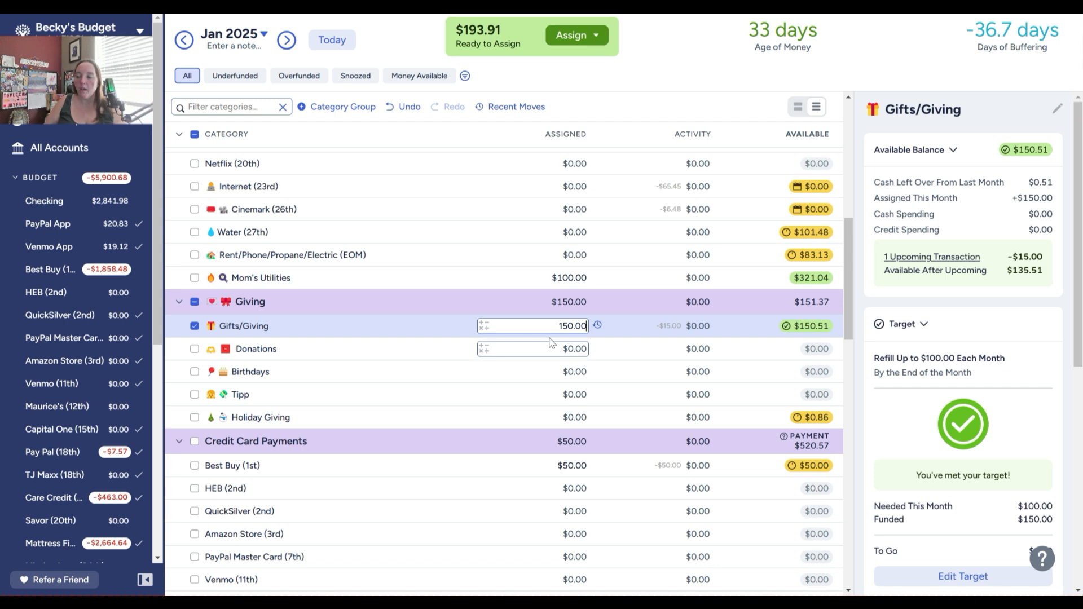
{"action": "left_click", "coordinate": [559, 417]}
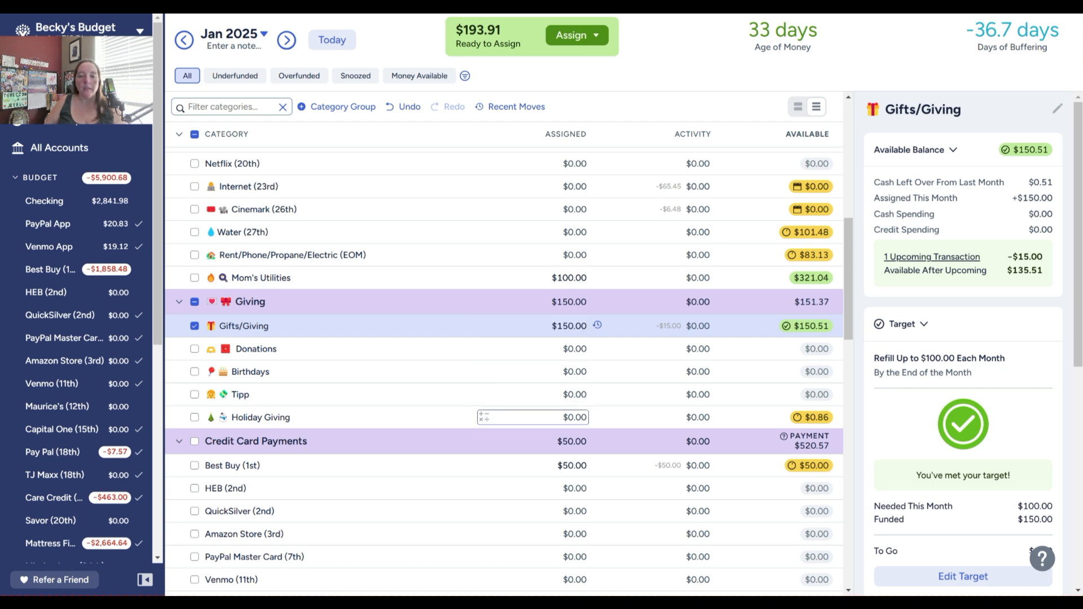
{"action": "type", "text": "100"}
{"action": "key", "text": "Return"}
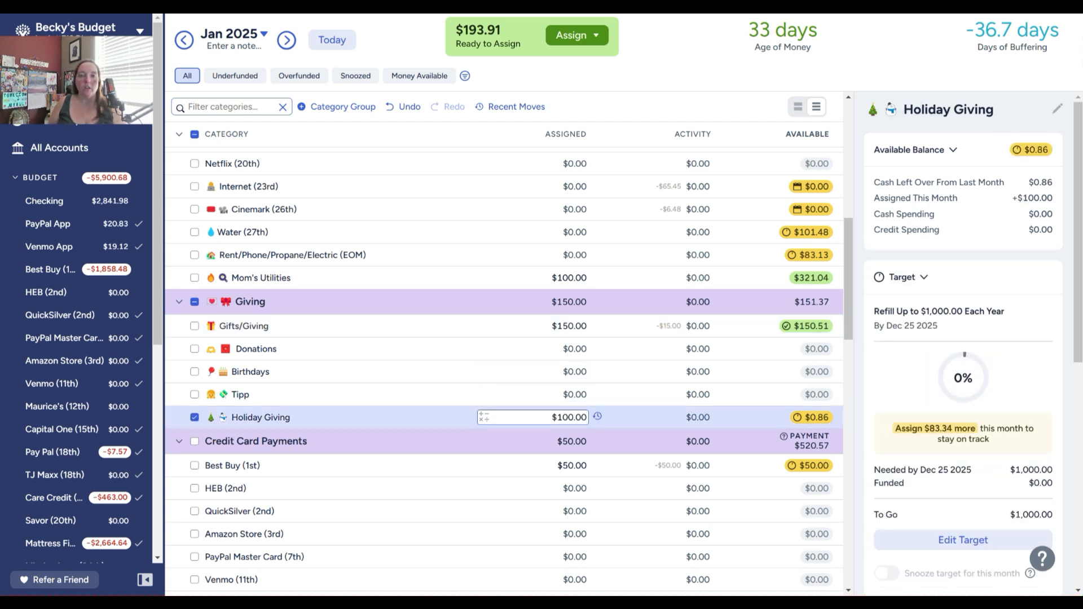
{"action": "key", "text": "Return"}
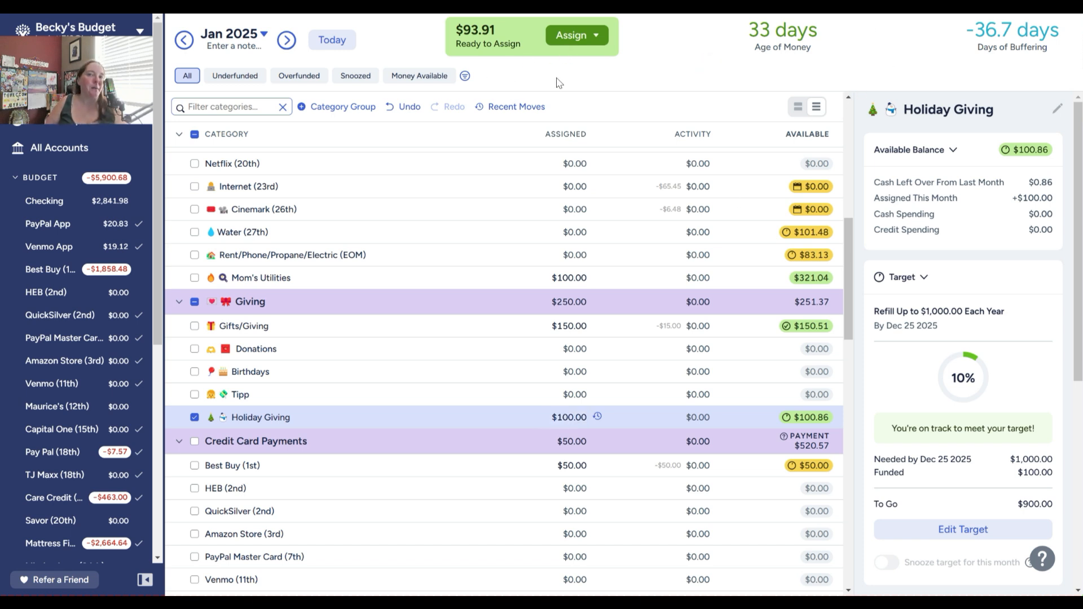
Assign the remaining $93.91 to Amex (26th) in the January 2025 budget
{"action": "scroll", "coordinate": [583, 192], "scroll_direction": "down", "scroll_amount": 5}
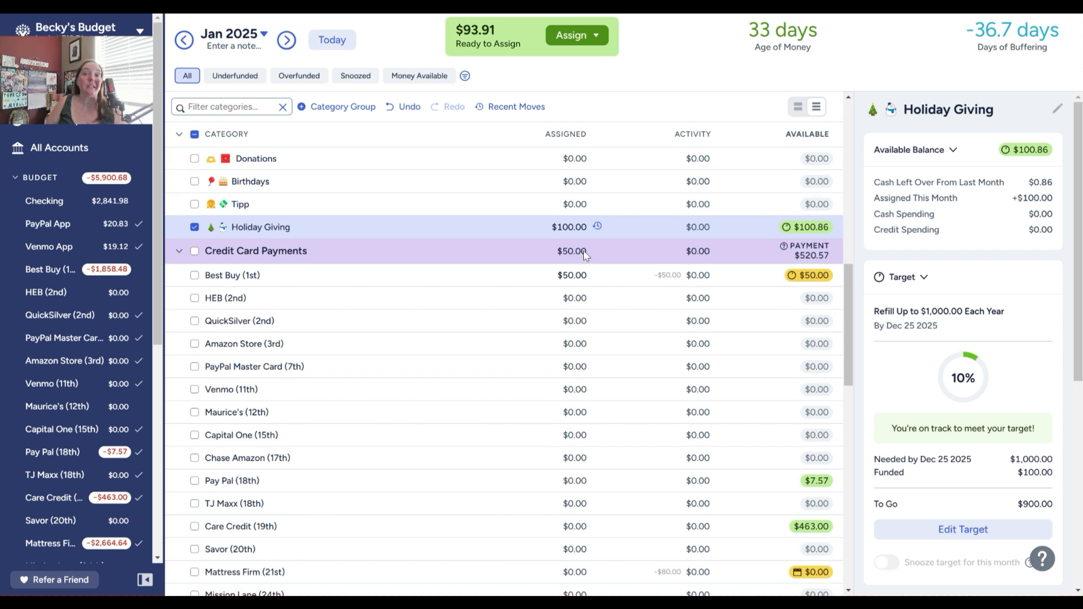
{"action": "scroll", "coordinate": [611, 273], "scroll_direction": "down", "scroll_amount": 4}
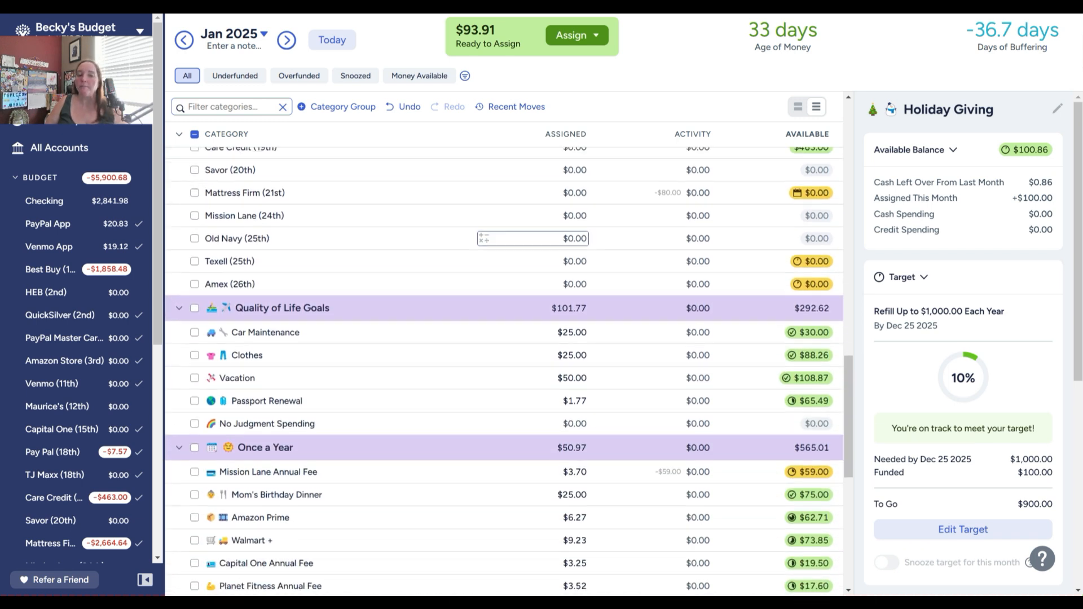
{"action": "left_click", "coordinate": [535, 259]}
{"action": "left_click", "coordinate": [550, 282]}
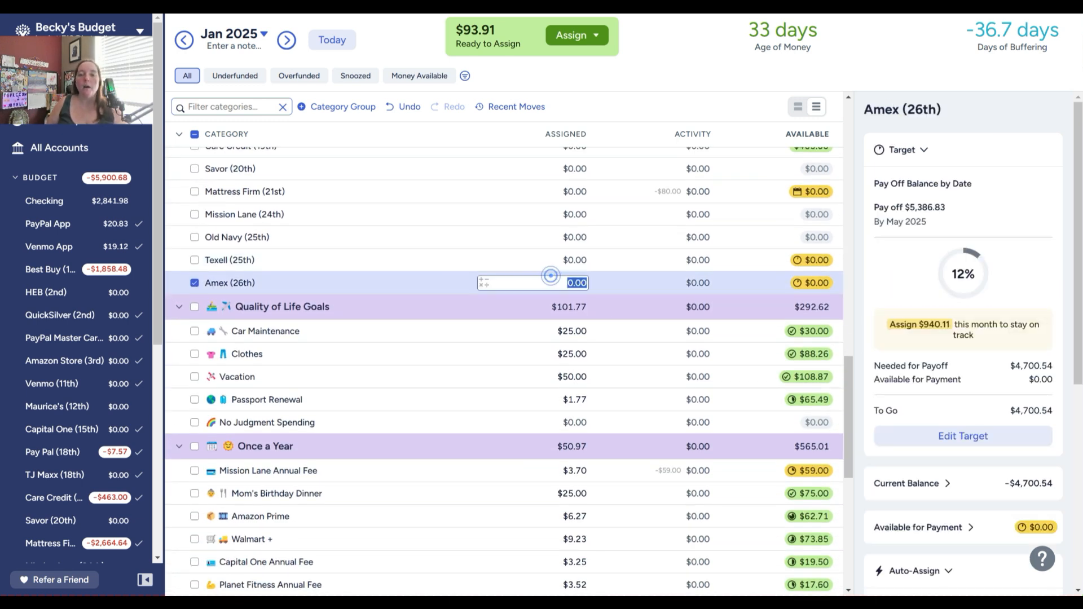
{"action": "type", "text": "93.91"}
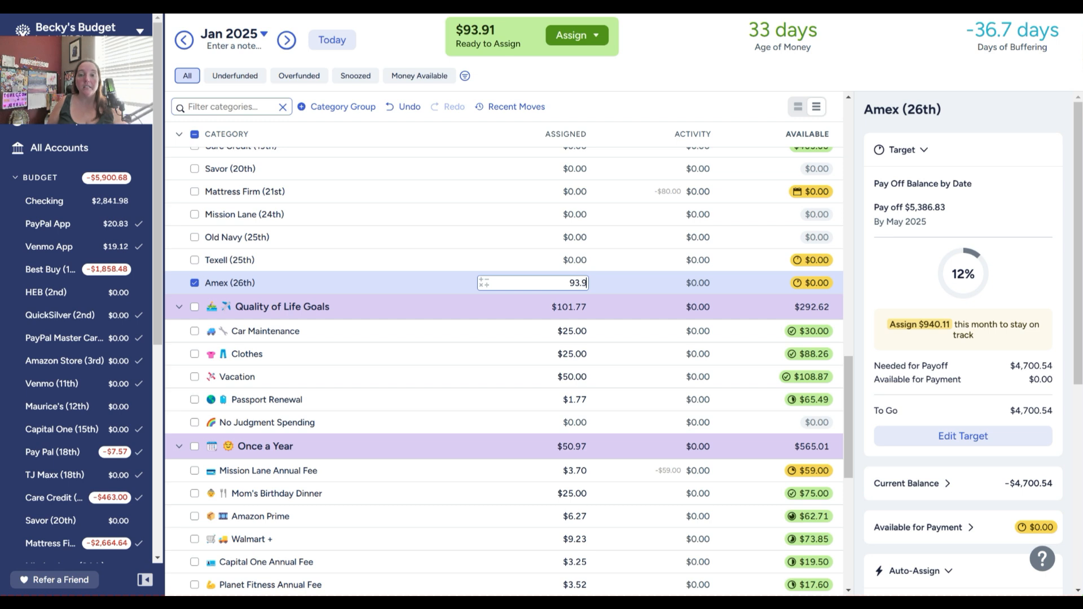
{"action": "key", "text": "Return"}
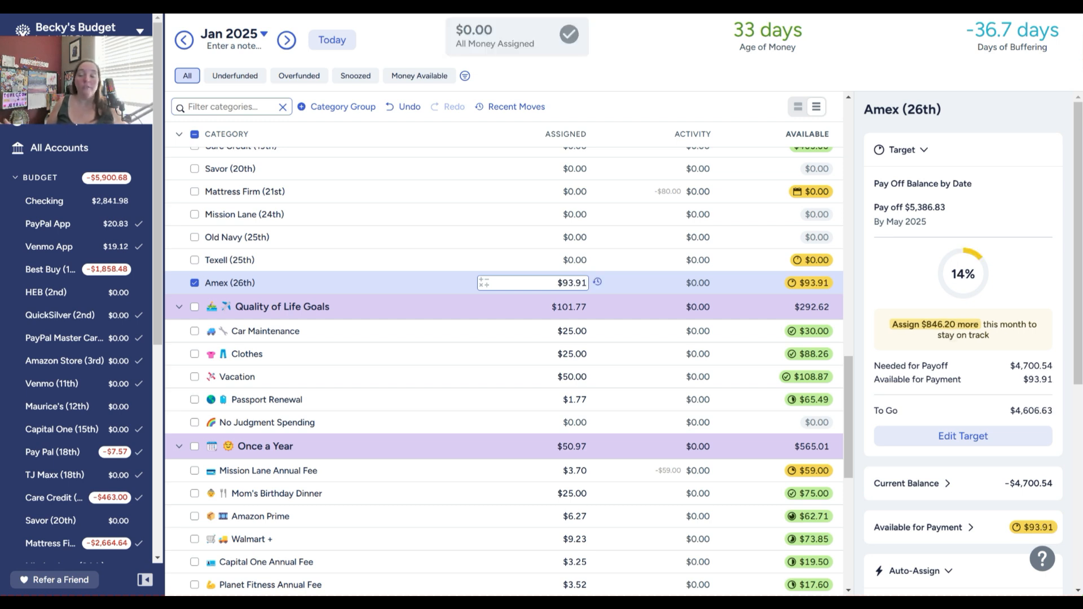